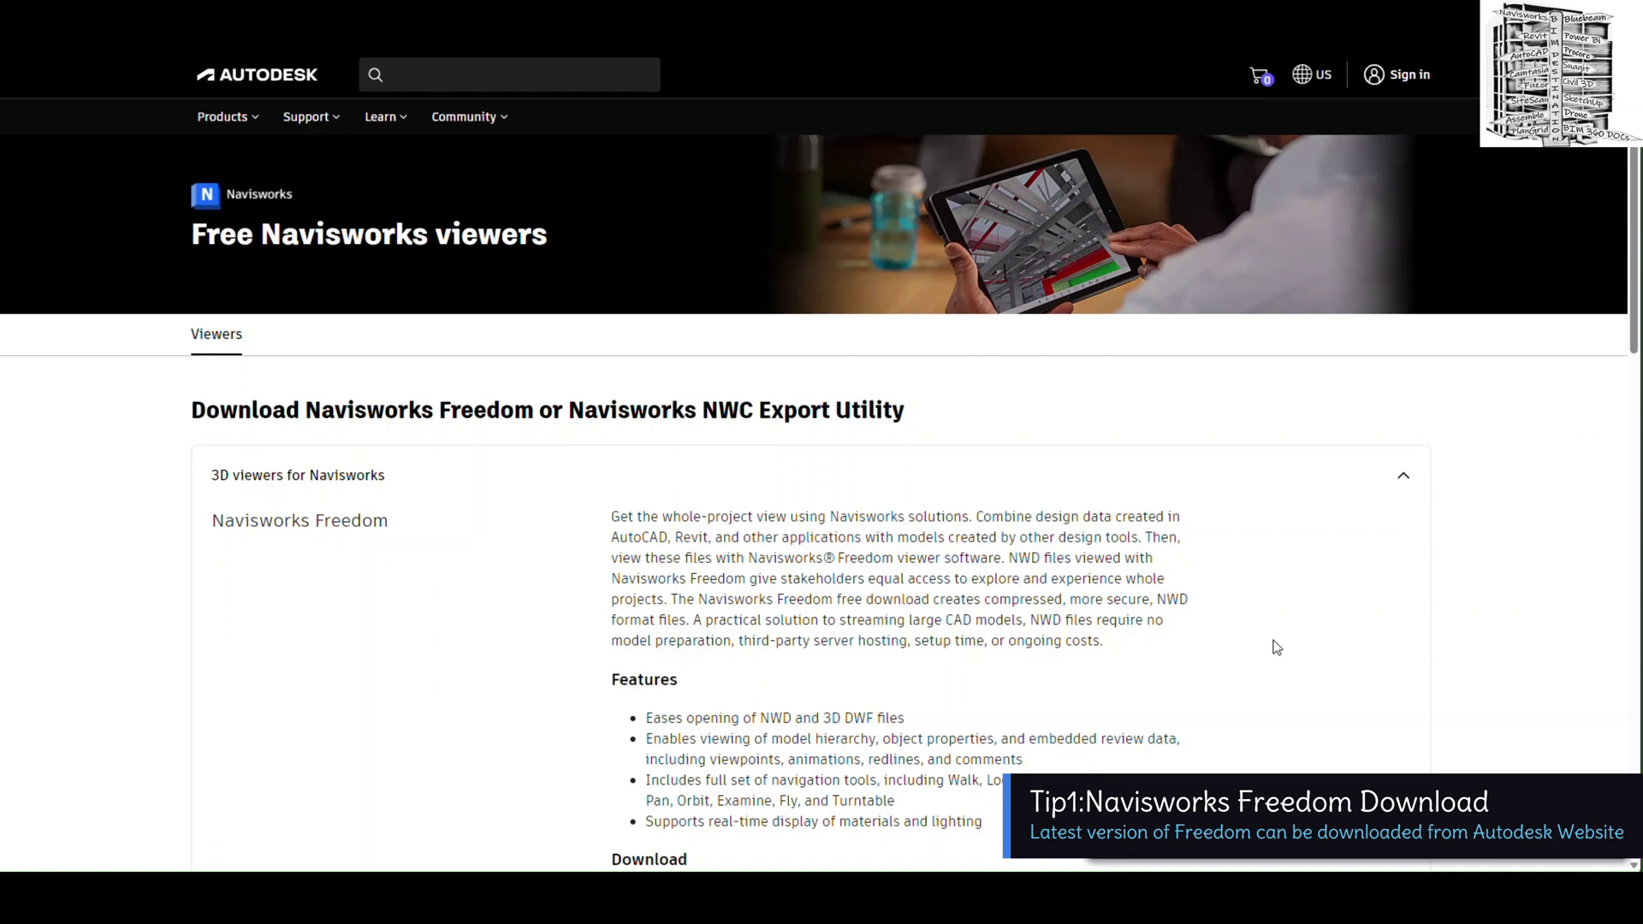
# - Scroll down the Autodesk page through the yearly Navisworks_Freedom installer download links
pyautogui.scroll(-3, 1359, 668)
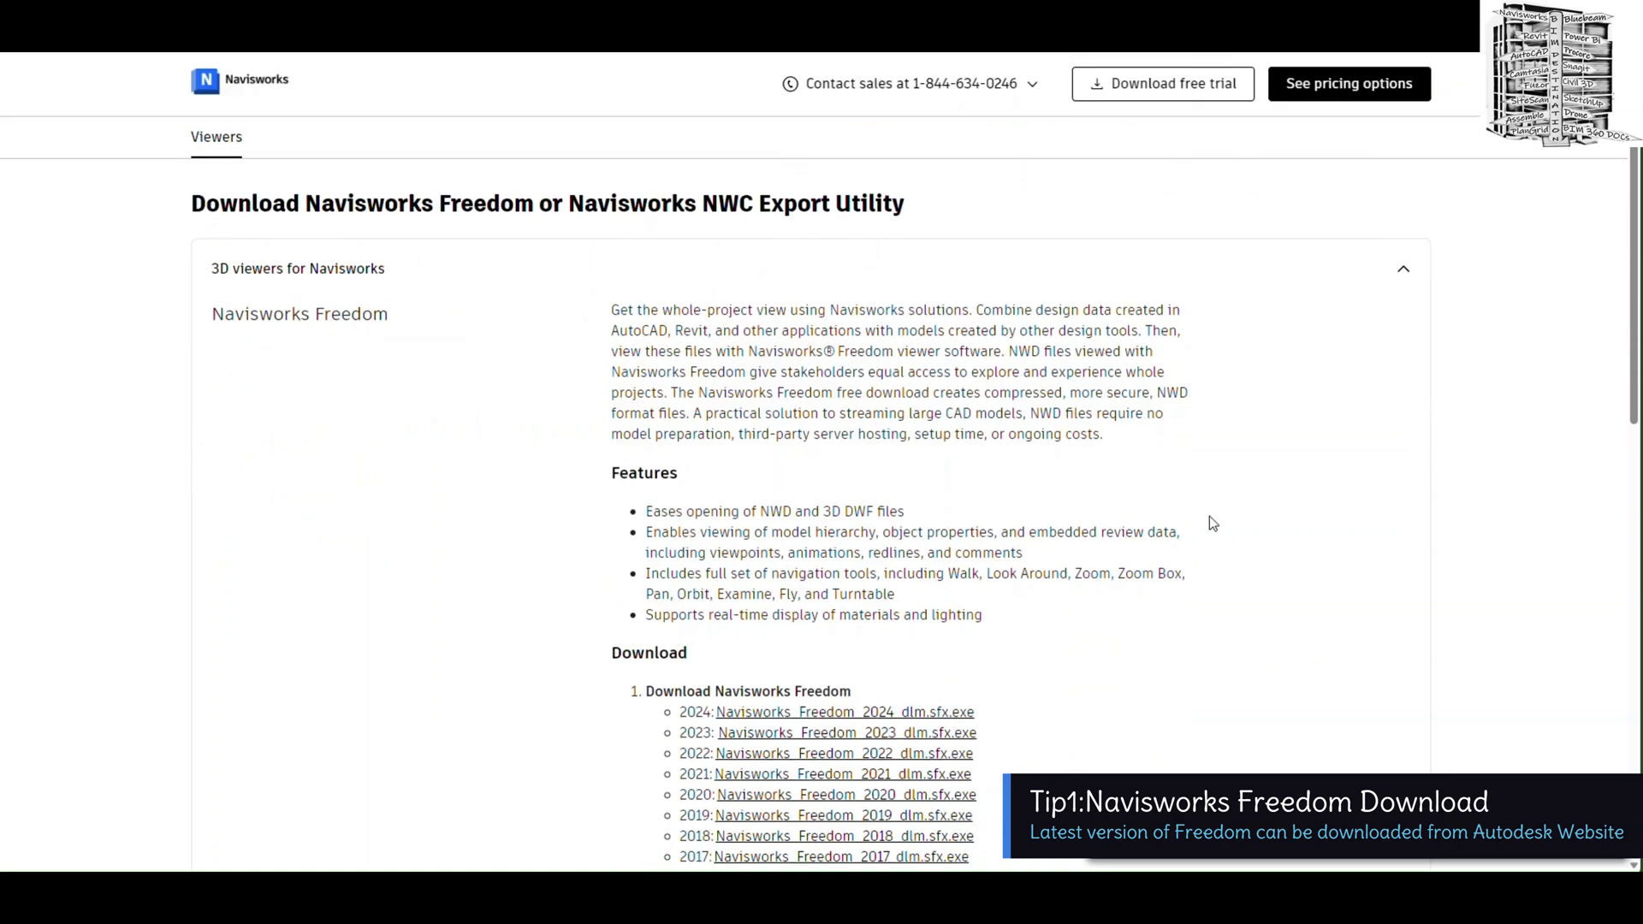
pyautogui.scroll(-3, 1189, 585)
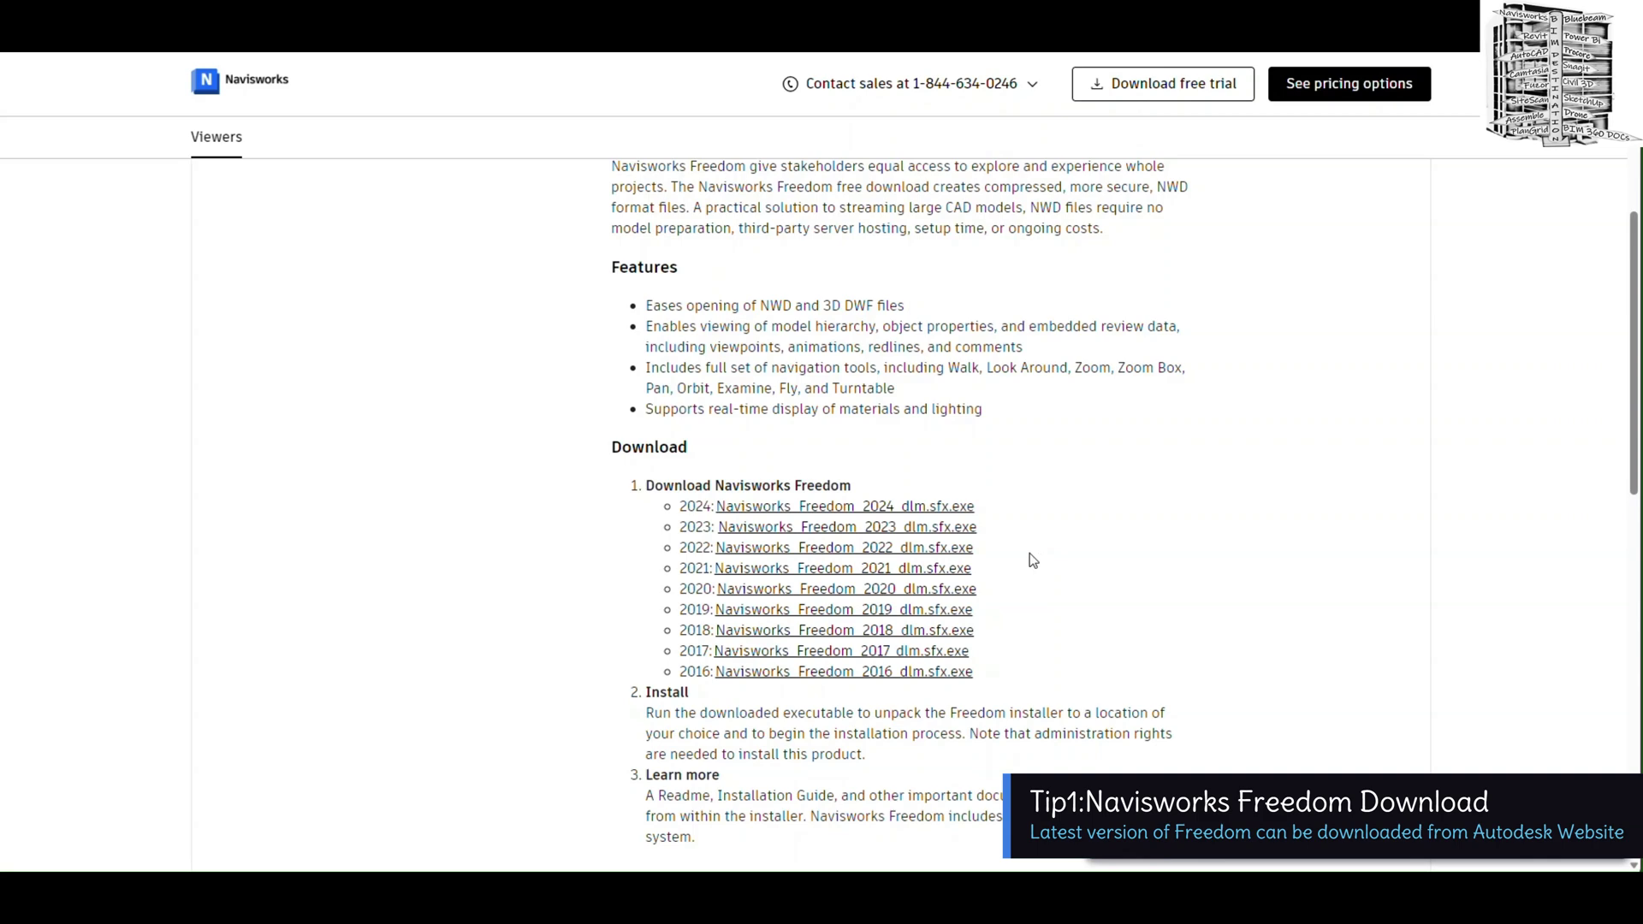
pyautogui.scroll(-2, 1030, 555)
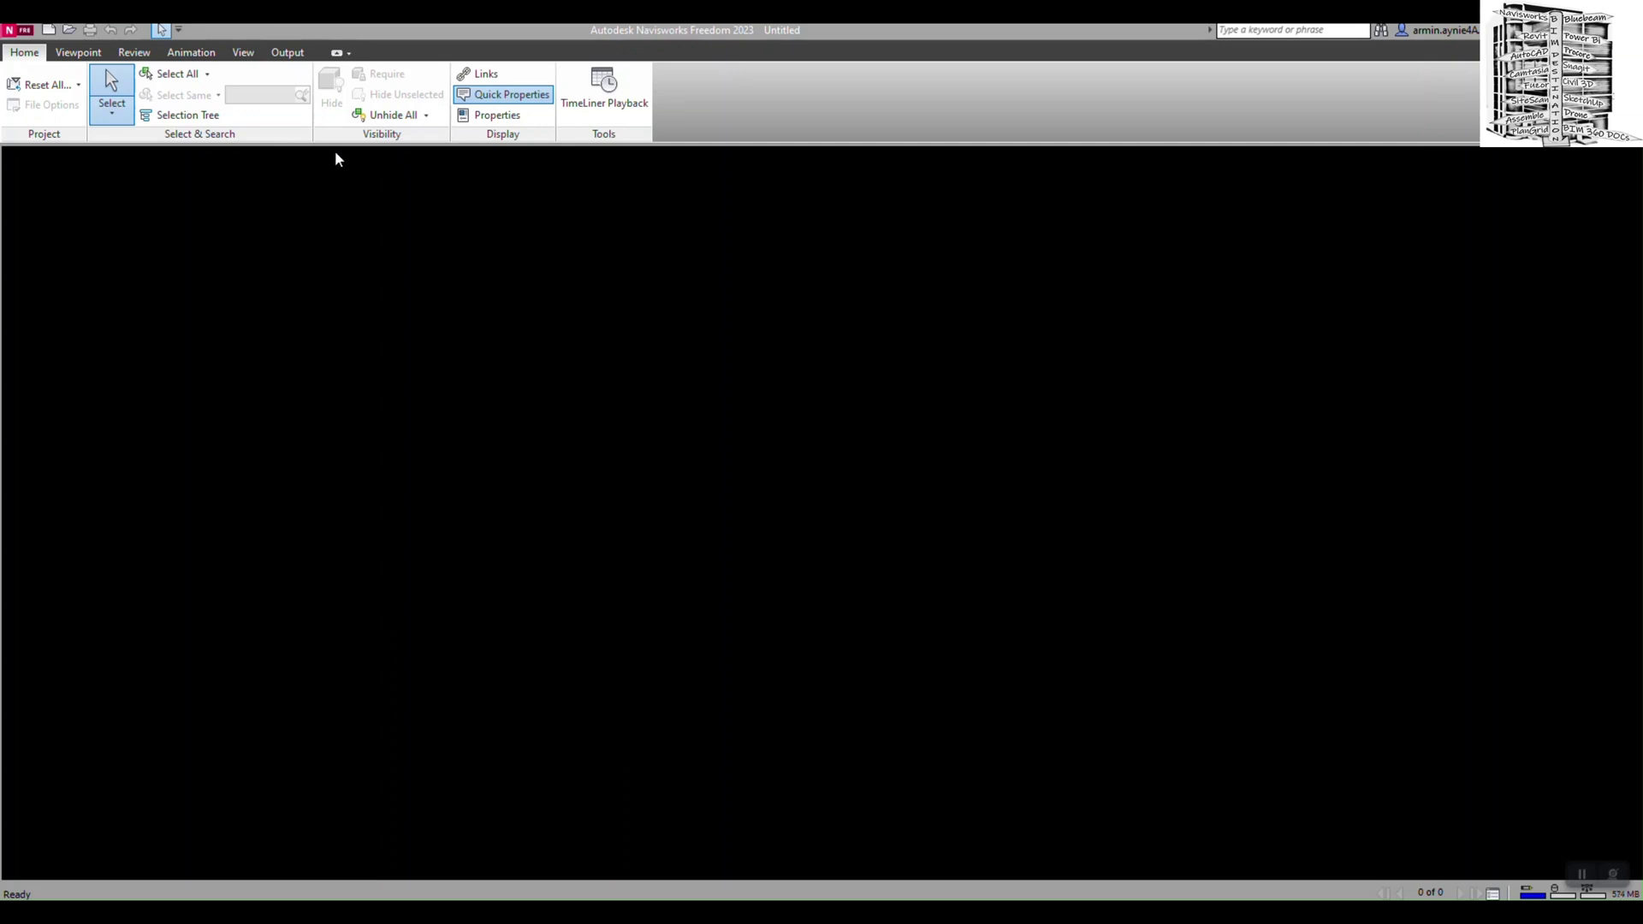
# - Browse the Navis Models folder for opening with Files of type set to All Files (*.*)
pyautogui.click(68, 31)
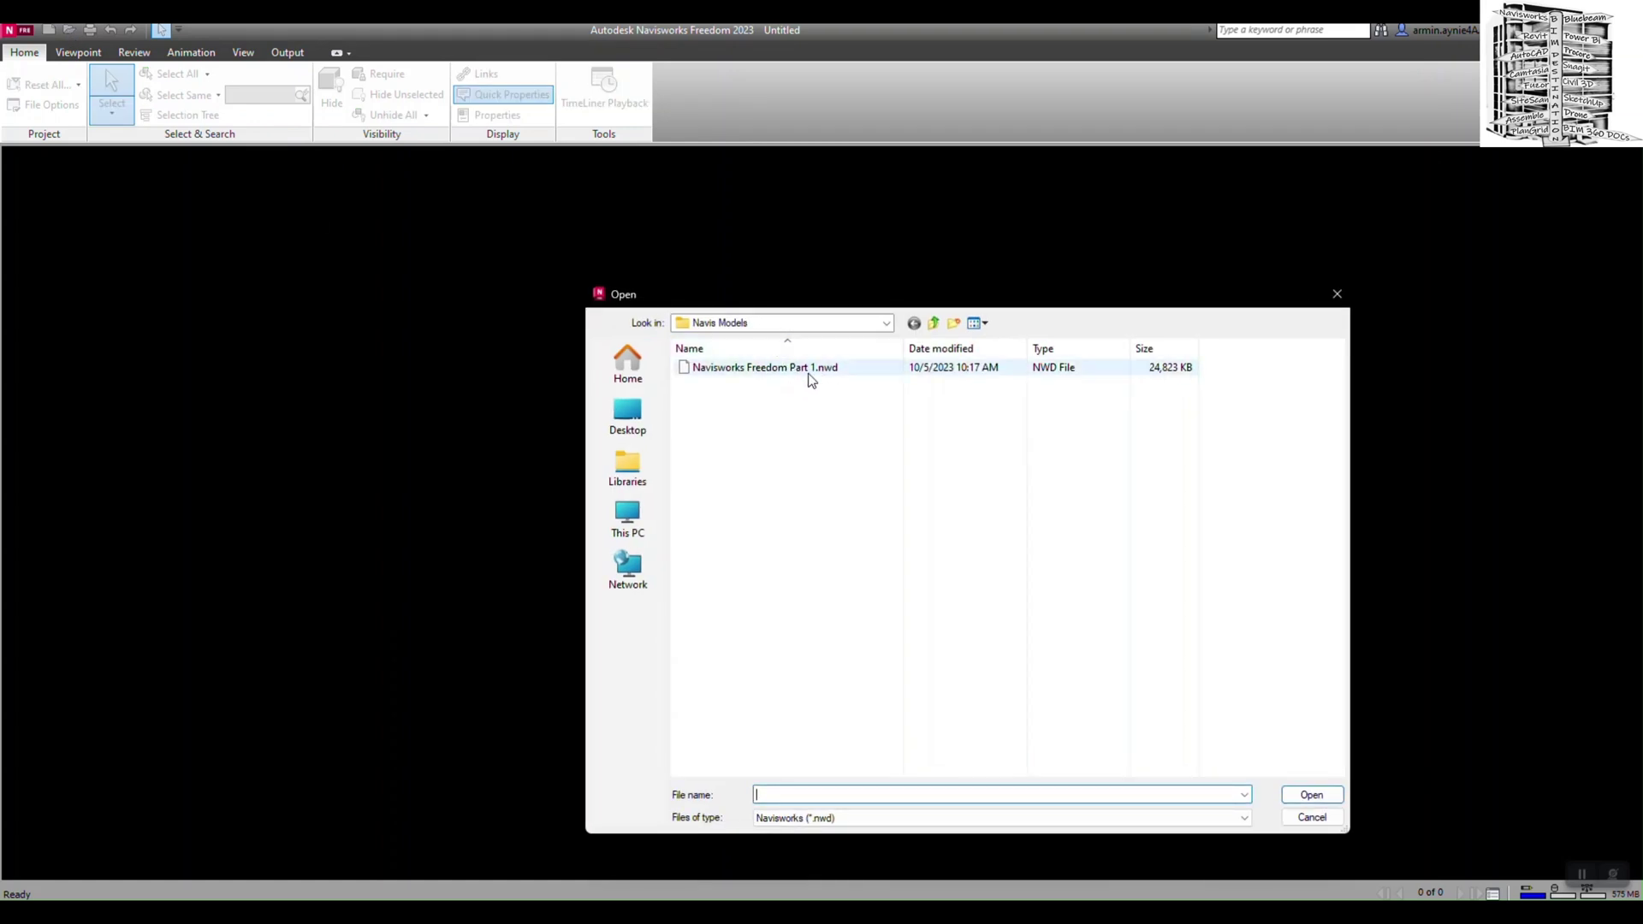
pyautogui.click(1237, 824)
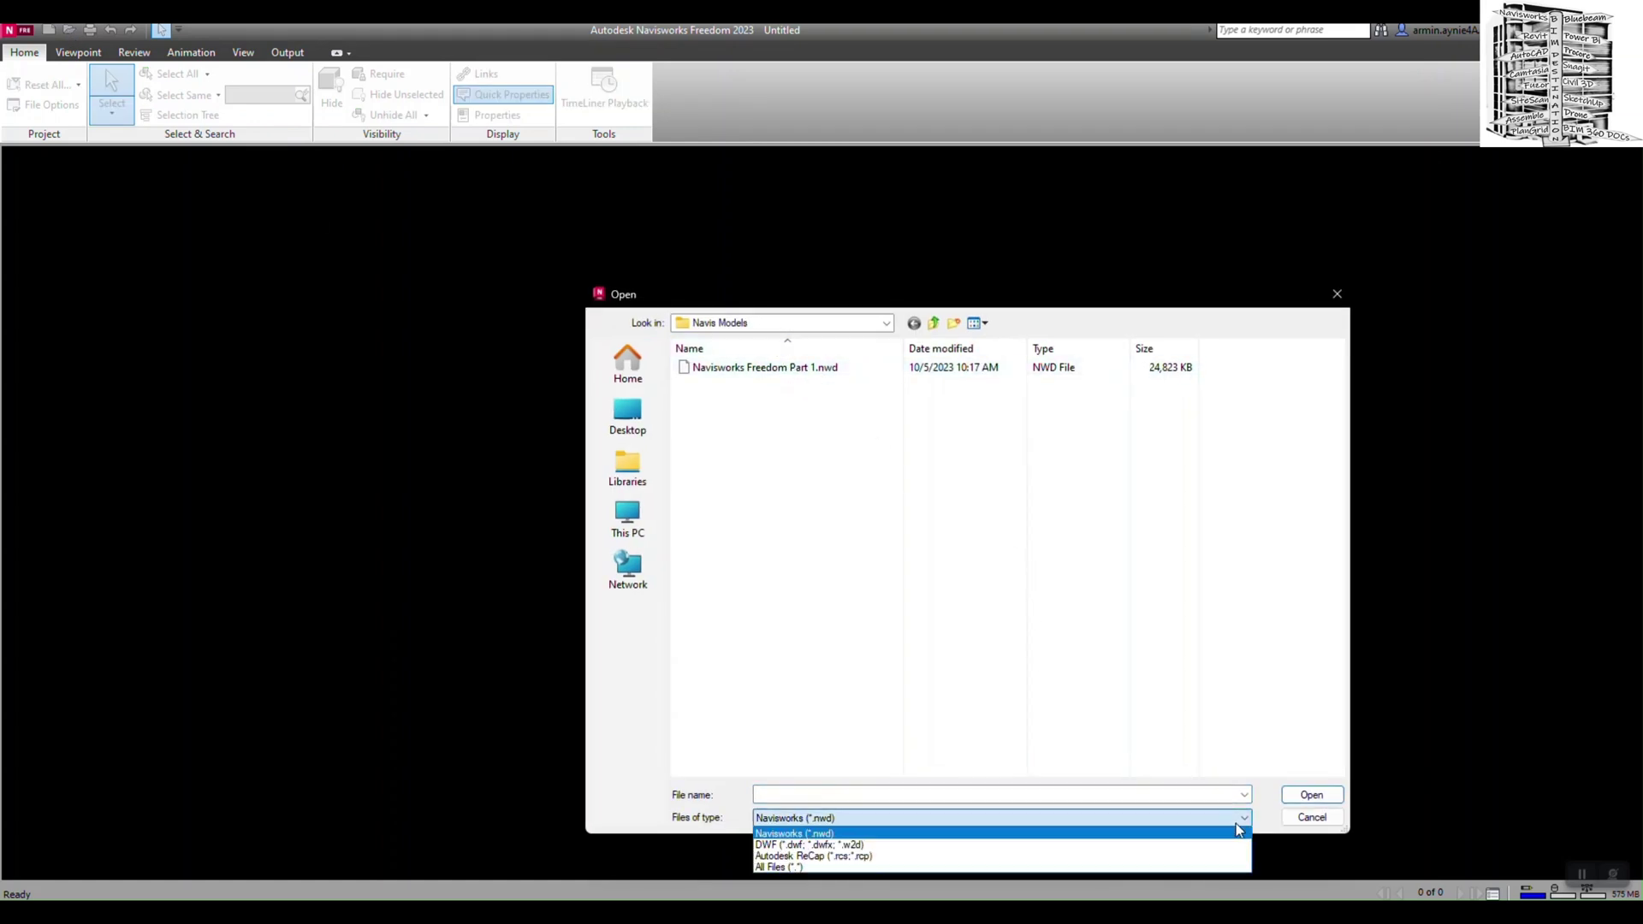
pyautogui.click(906, 868)
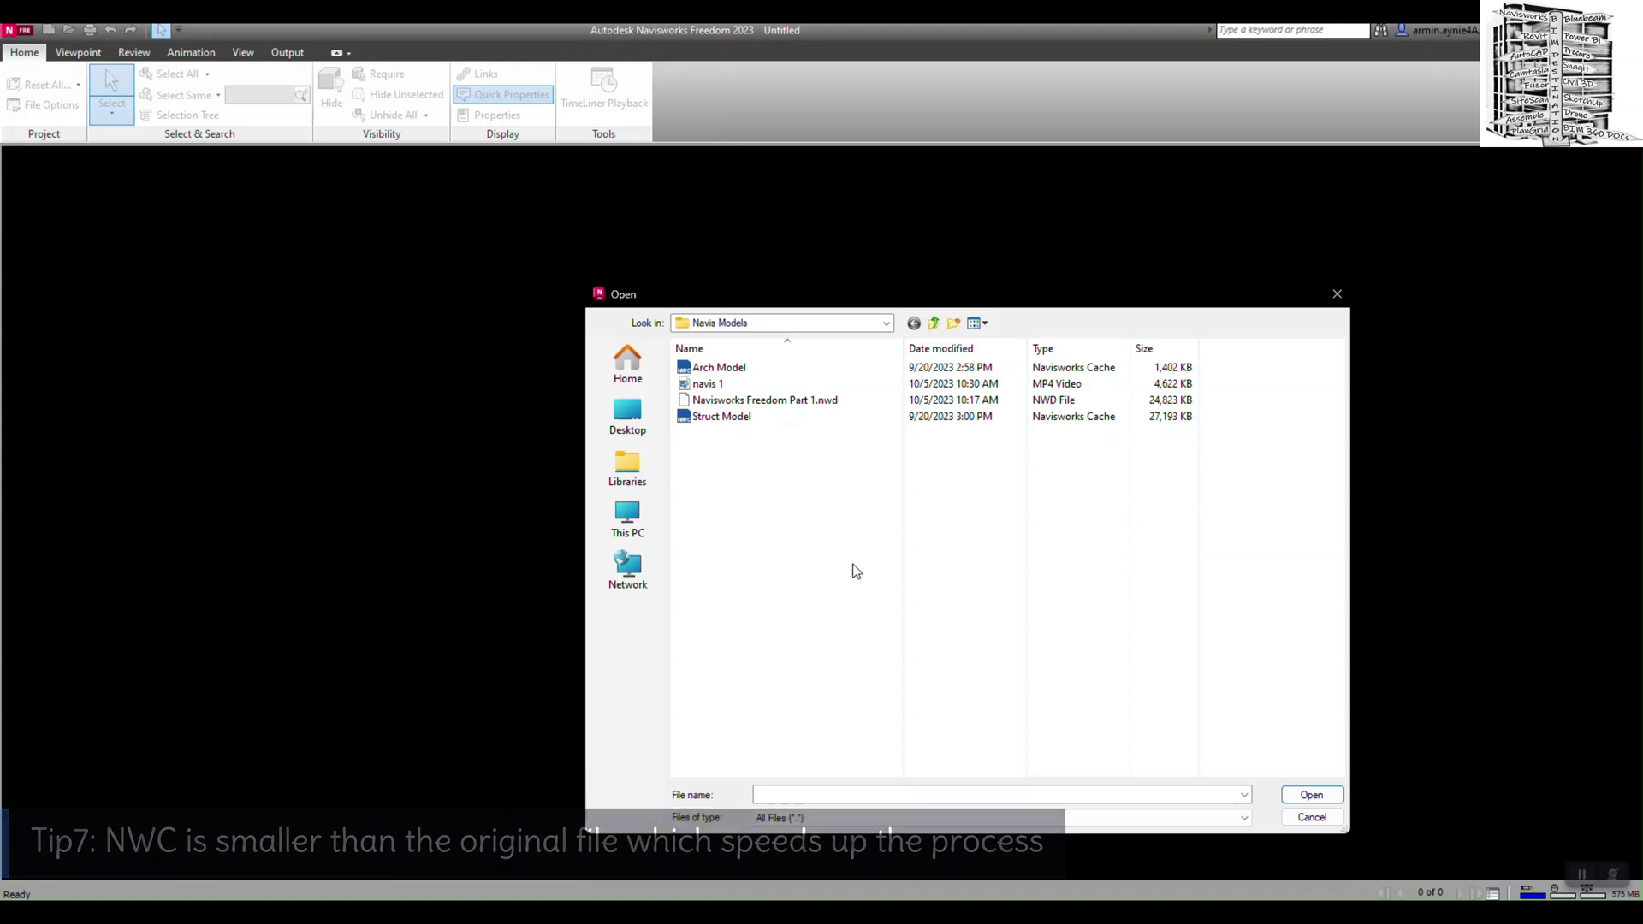
# - Open Navisworks Freedom Part 1.nwd to load the house-and-site model
pyautogui.click(821, 407)
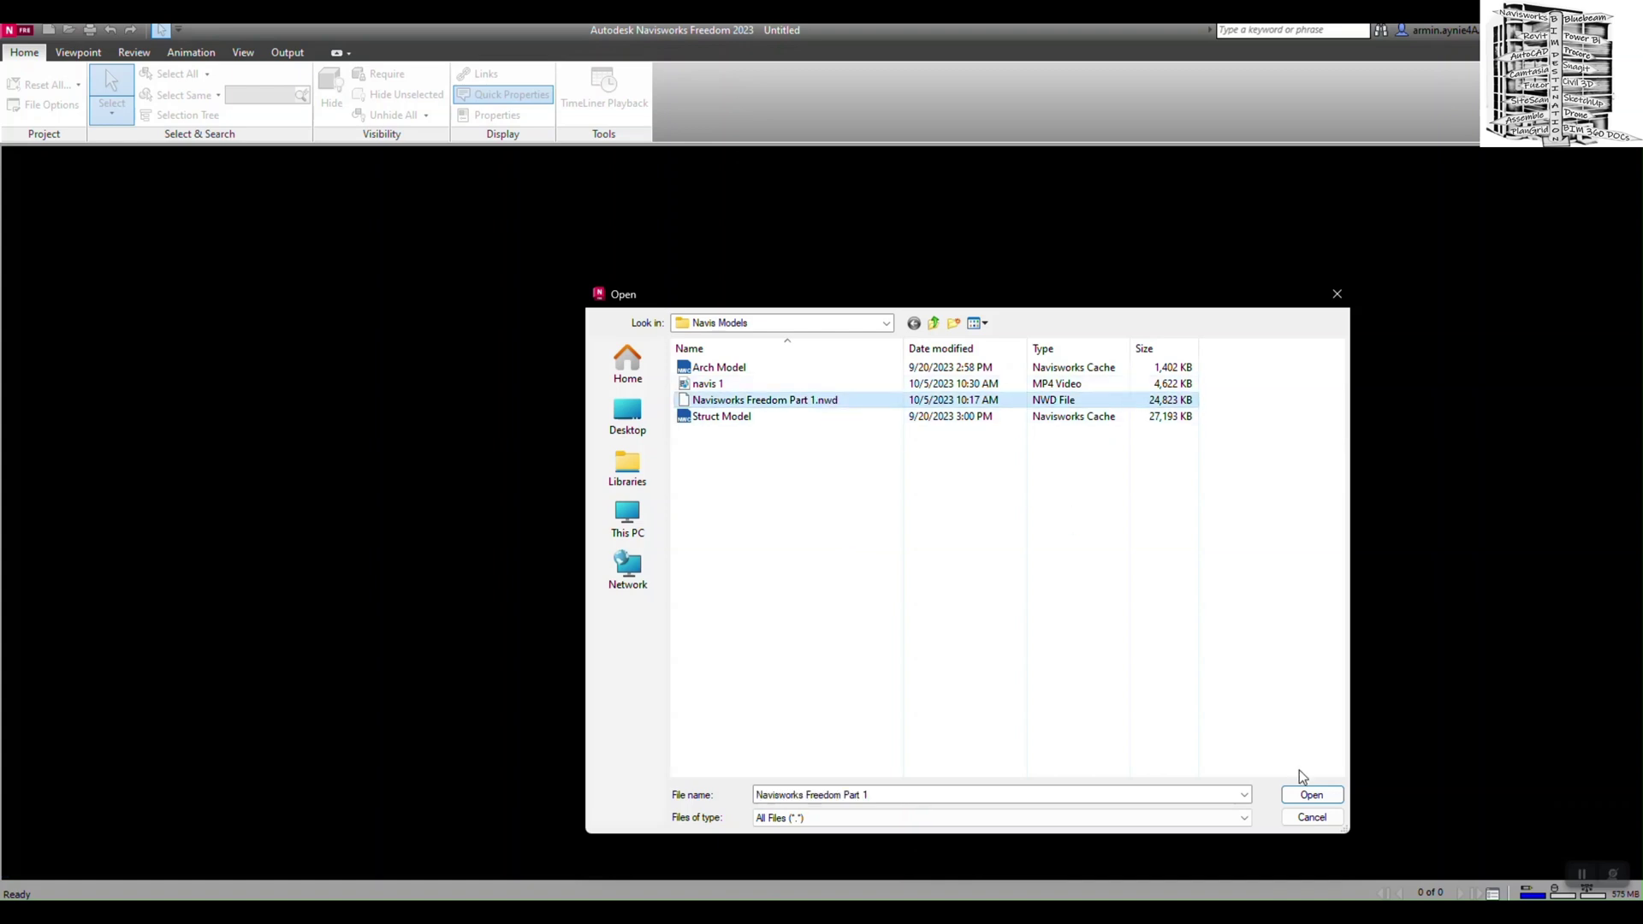
pyautogui.click(1306, 800)
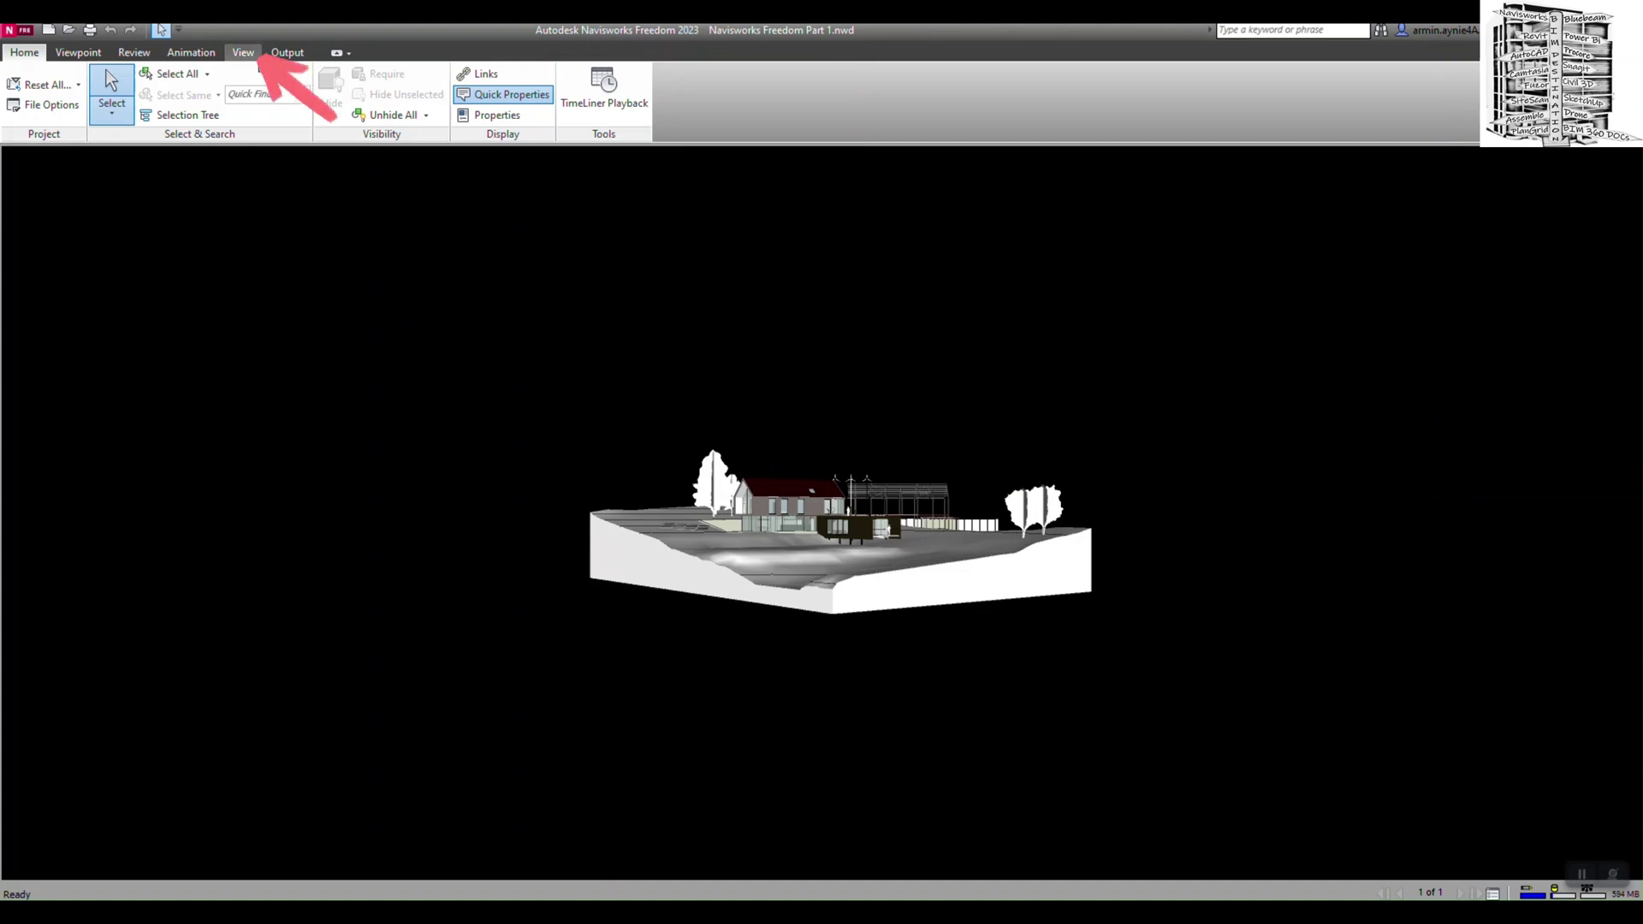
pyautogui.click(248, 55)
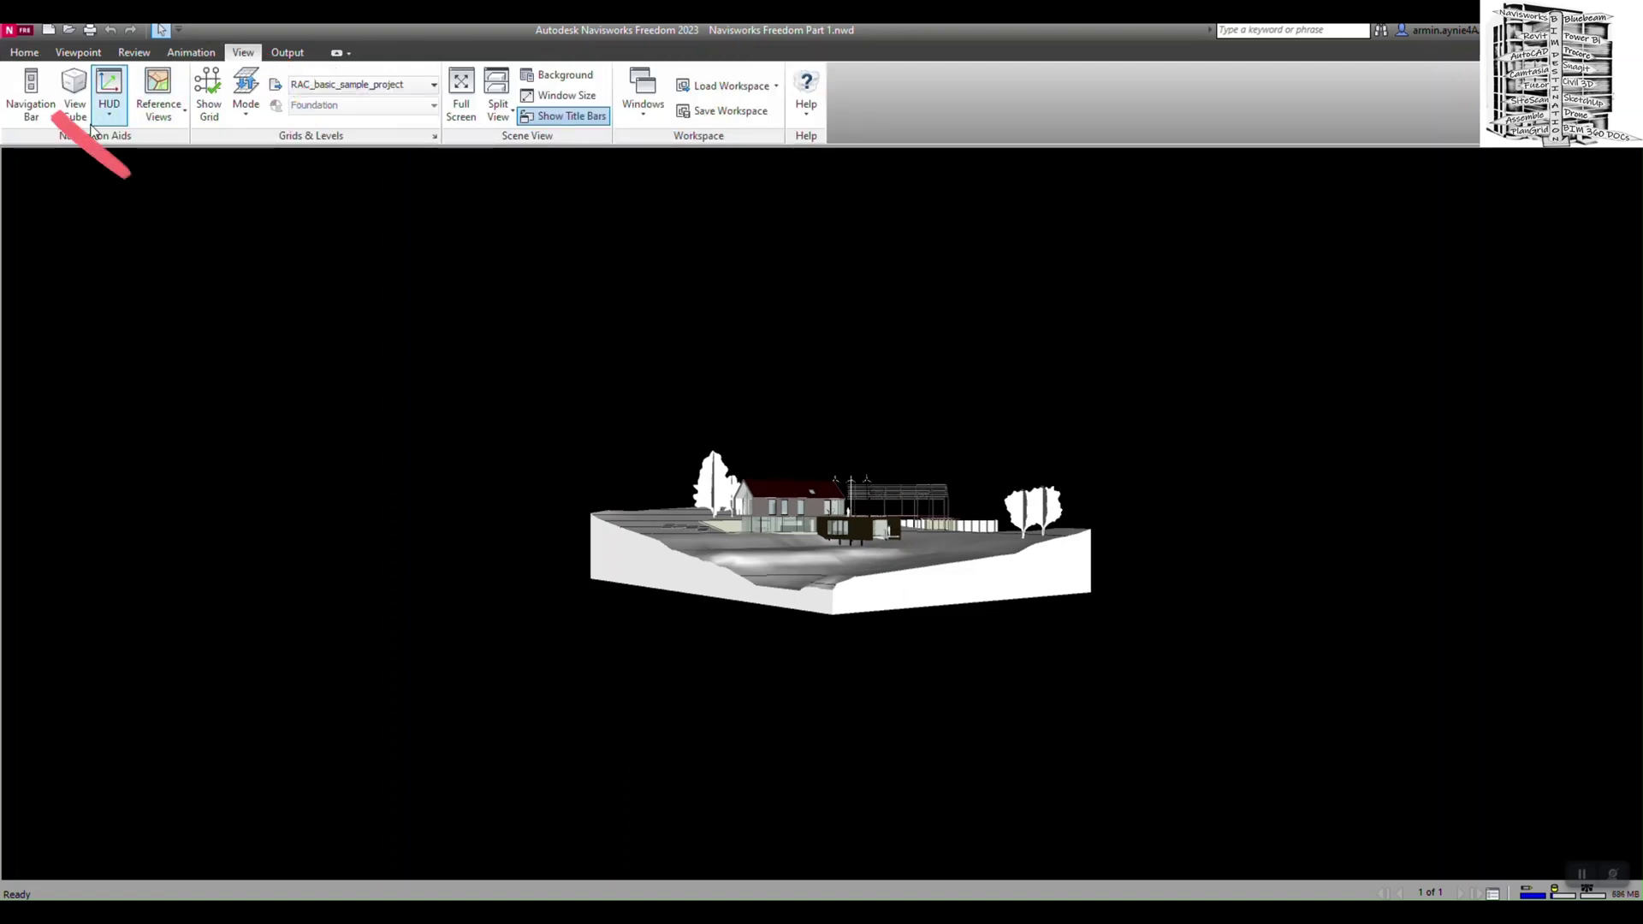
# - Turn on the Navigation Bar and zoom-window onto the house and surrounding terrain
pyautogui.click(44, 105)
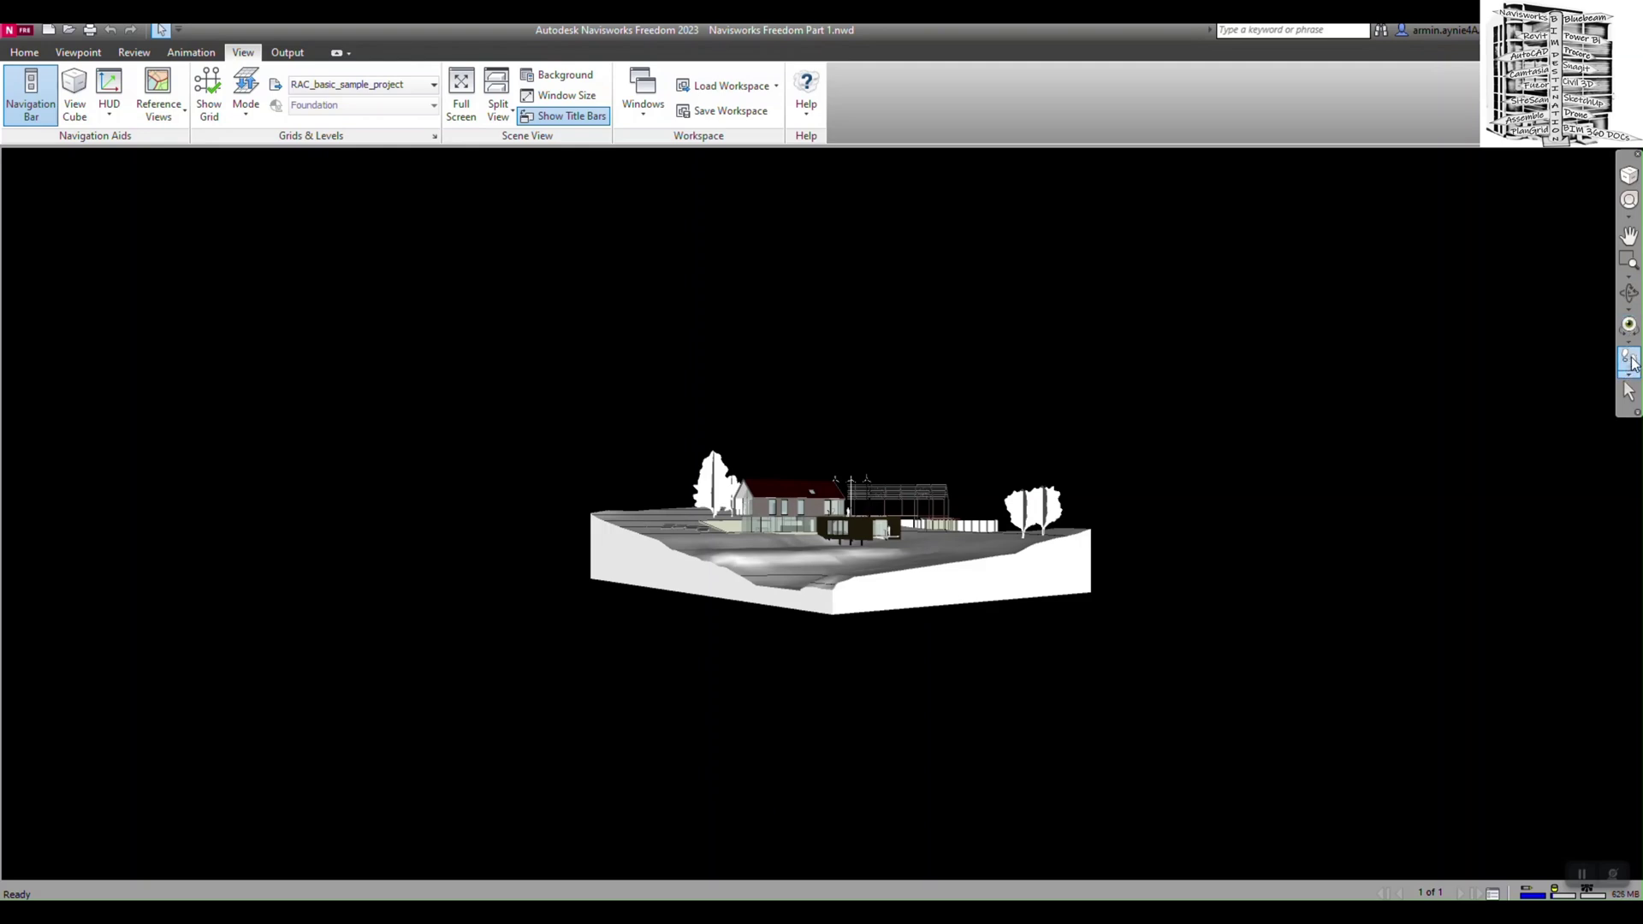
pyautogui.click(1627, 272)
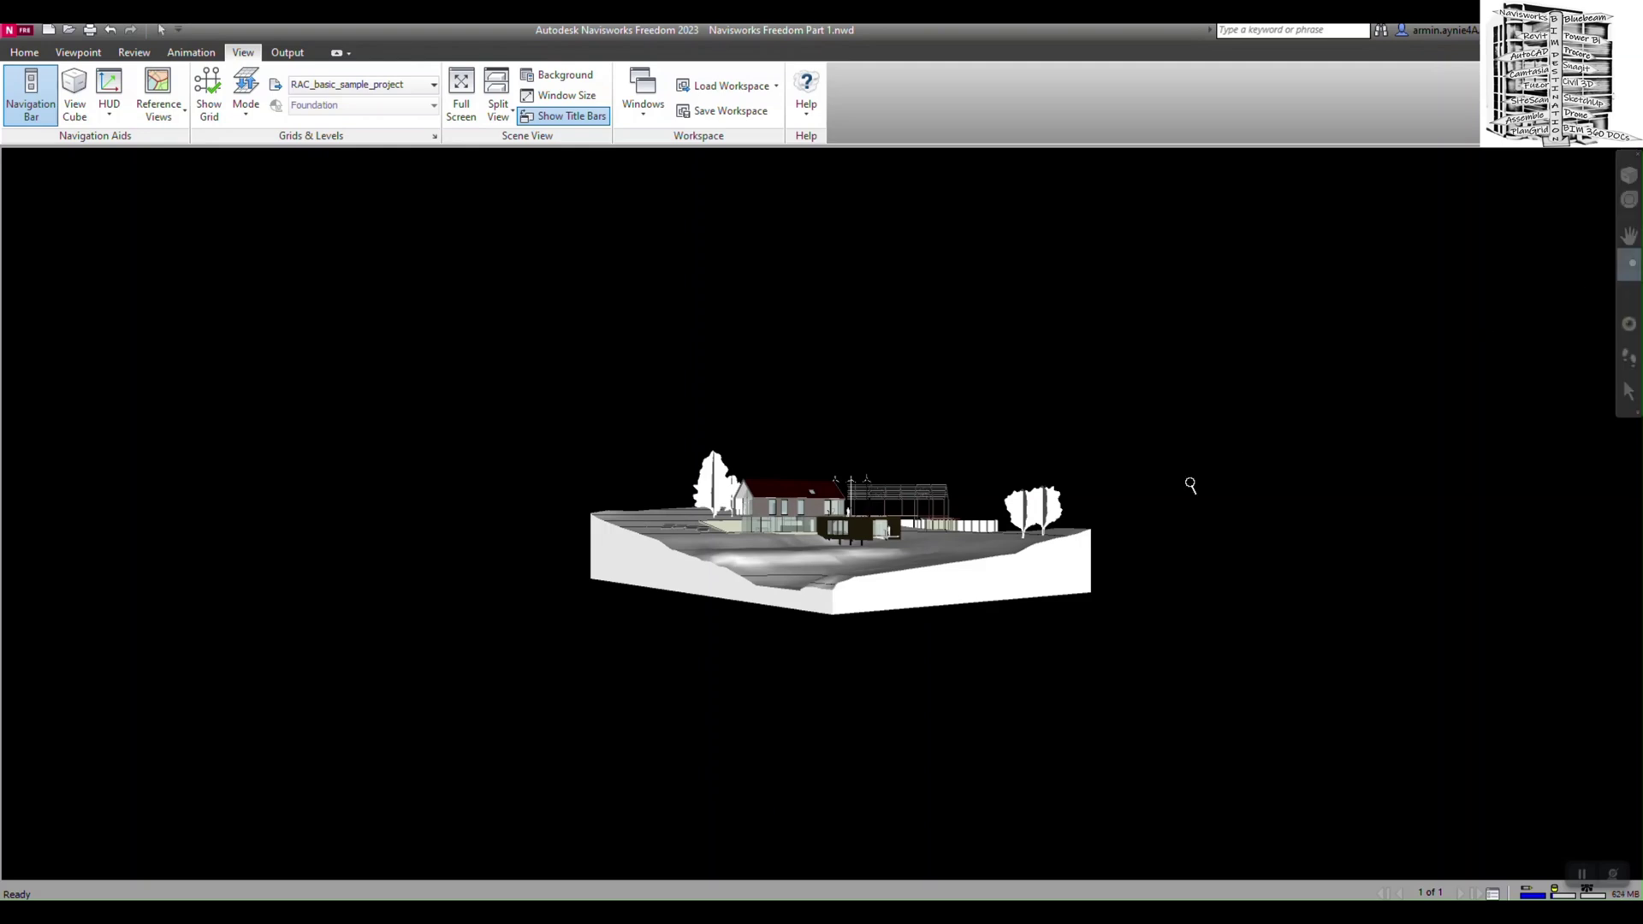
pyautogui.moveTo(723, 450); pyautogui.dragTo(901, 532)
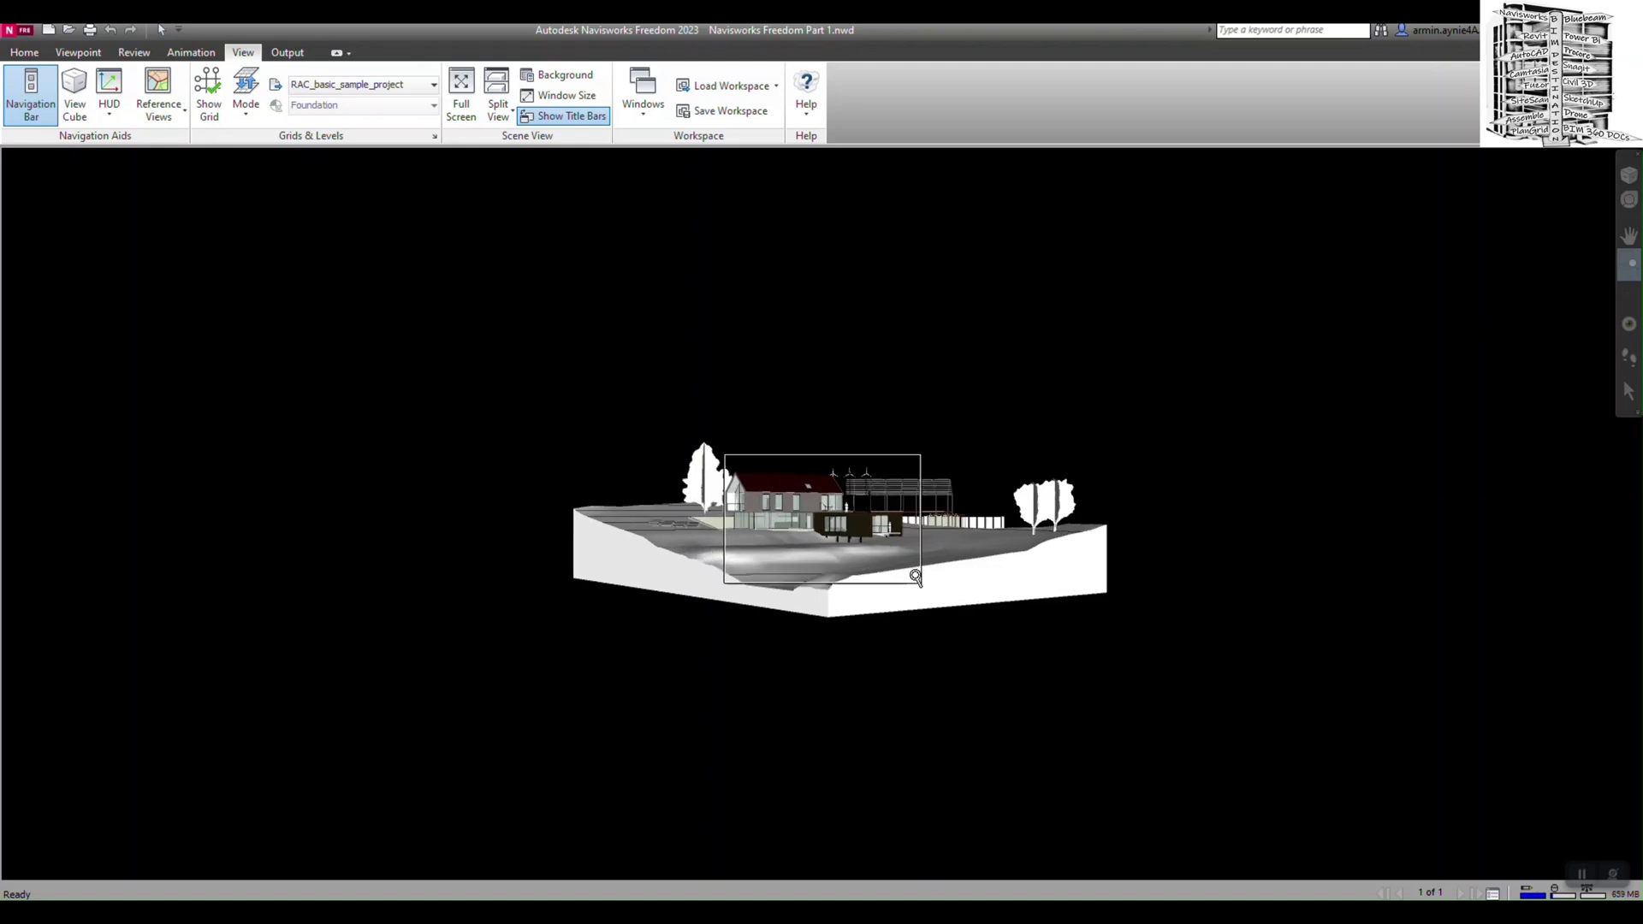
# - Walk the camera forward toward the front of the house
pyautogui.click(1628, 360)
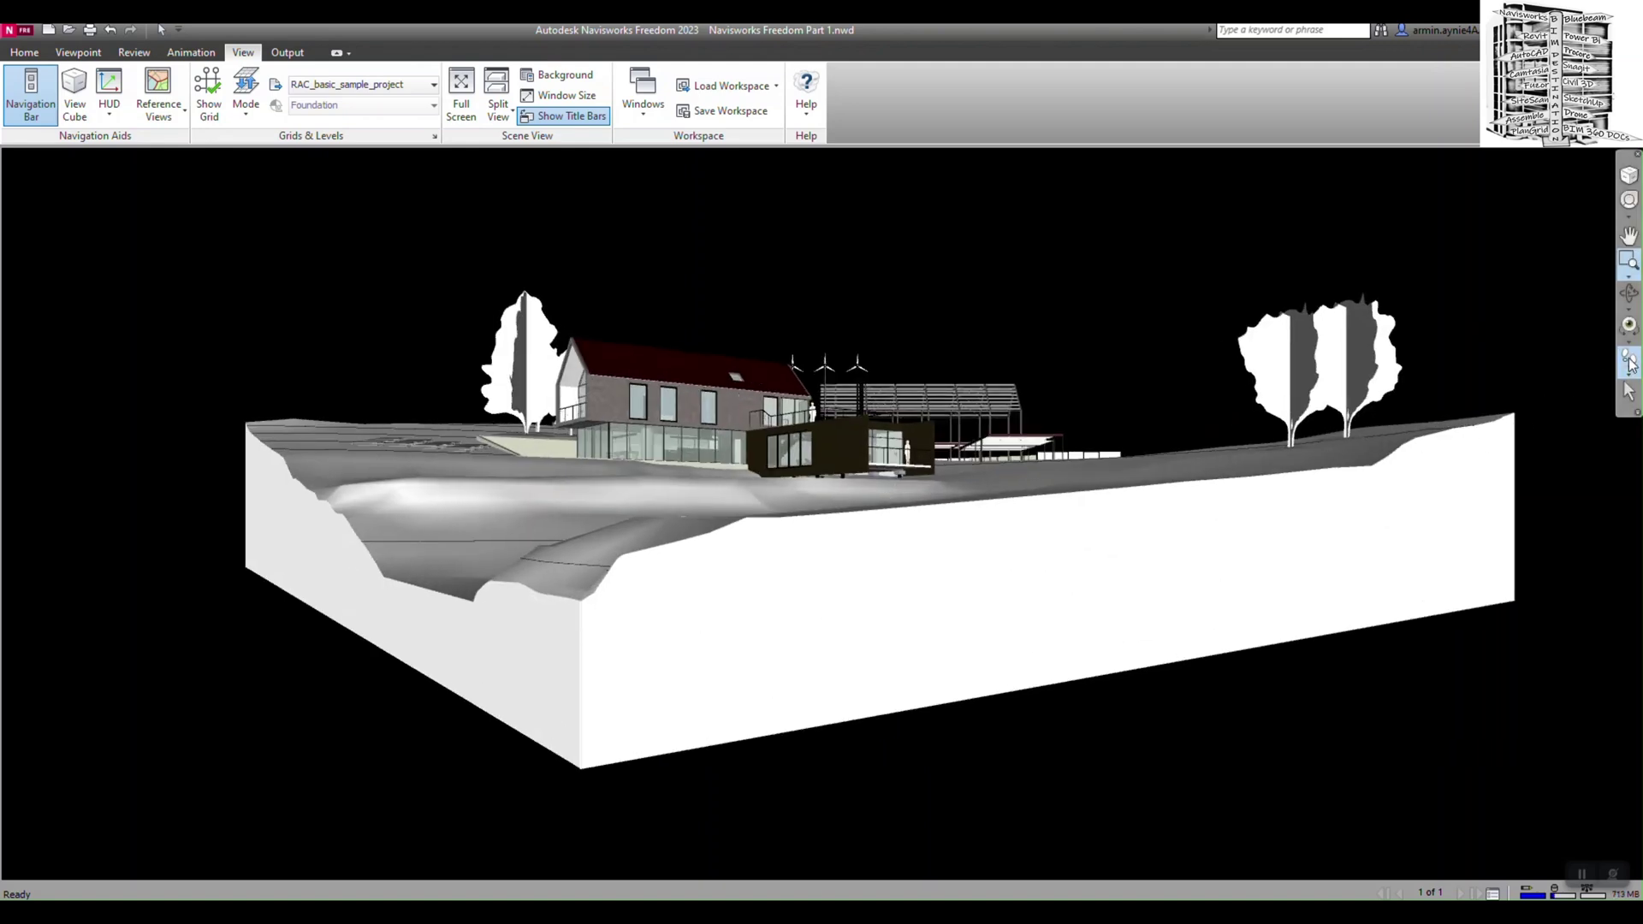
pyautogui.moveTo(1049, 605); pyautogui.dragTo(954, 551)
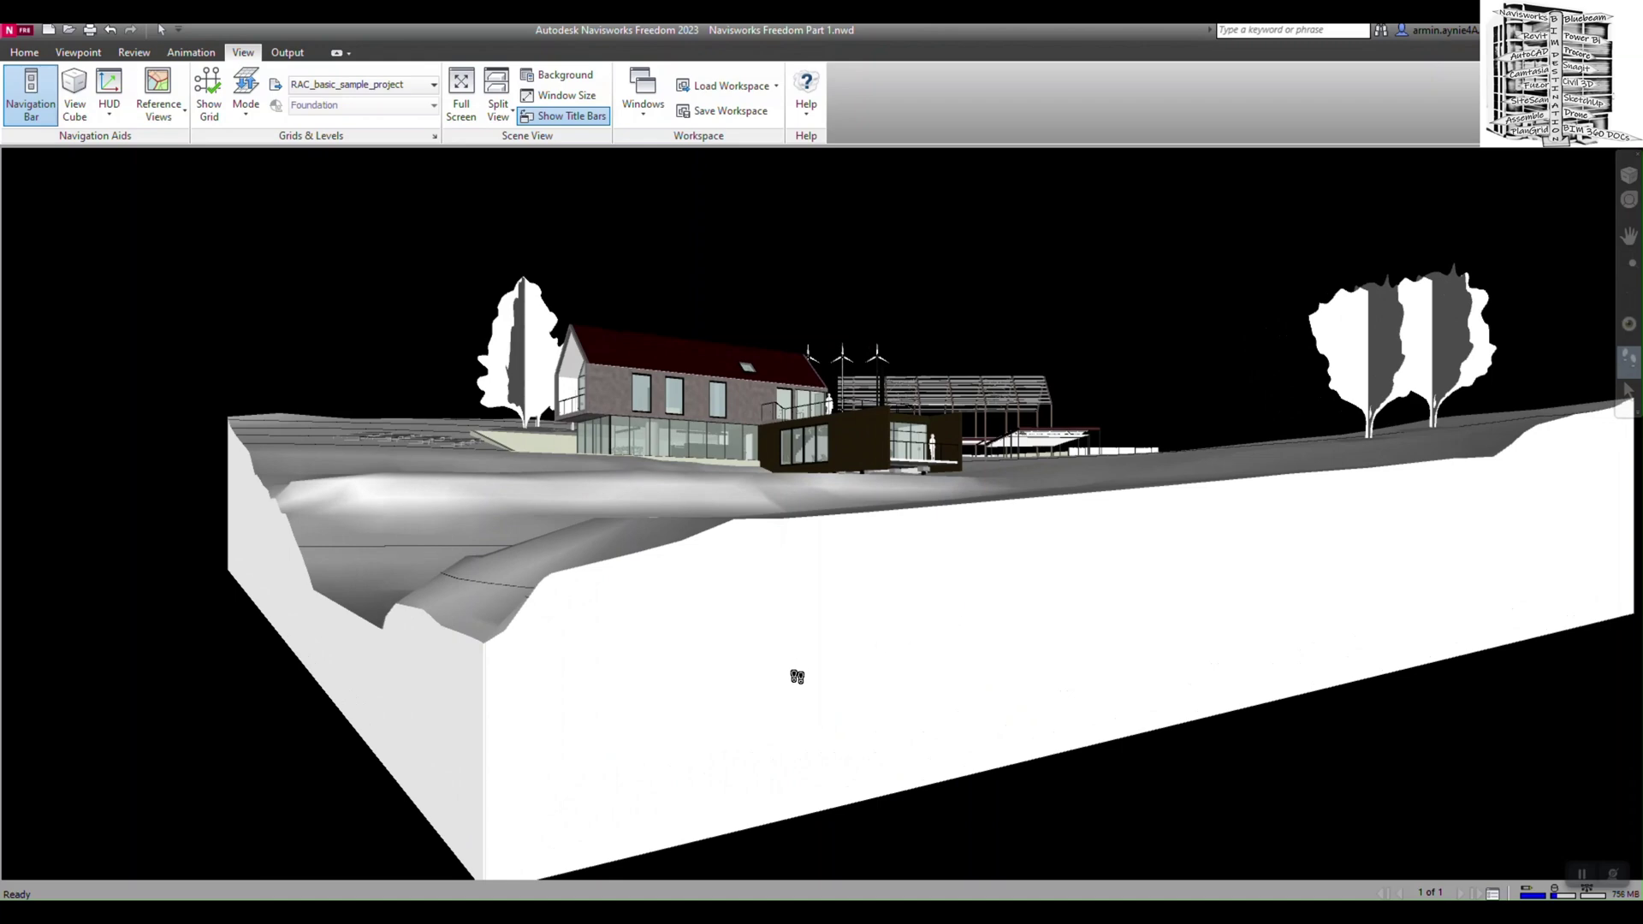
pyautogui.moveTo(792, 671); pyautogui.dragTo(841, 452)
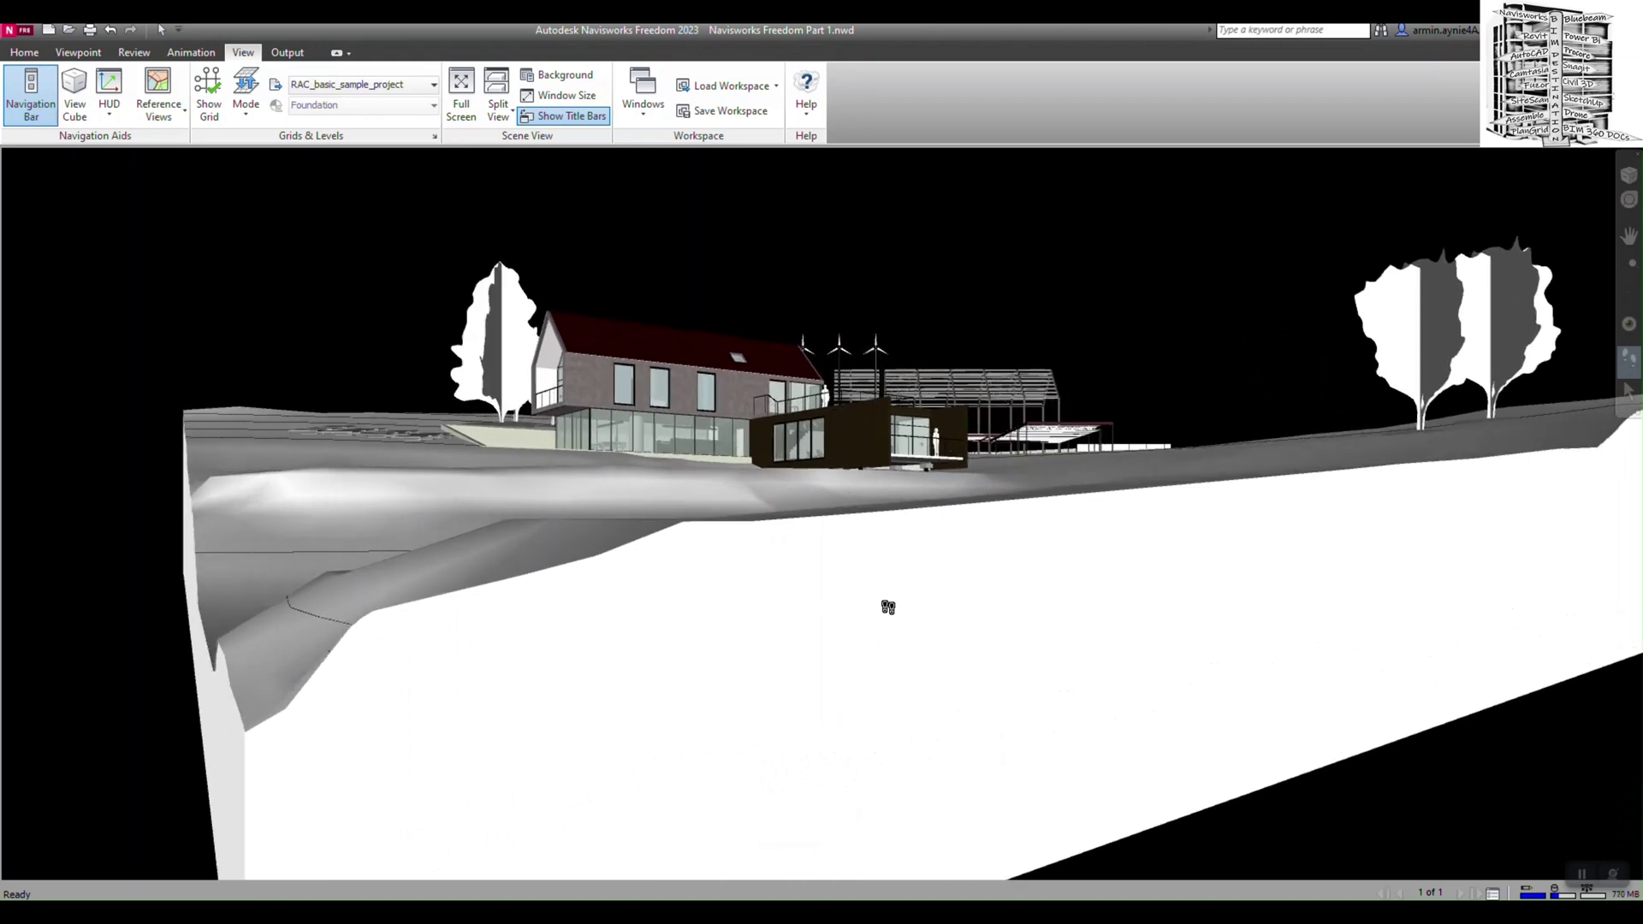
pyautogui.moveTo(886, 591); pyautogui.dragTo(877, 445)
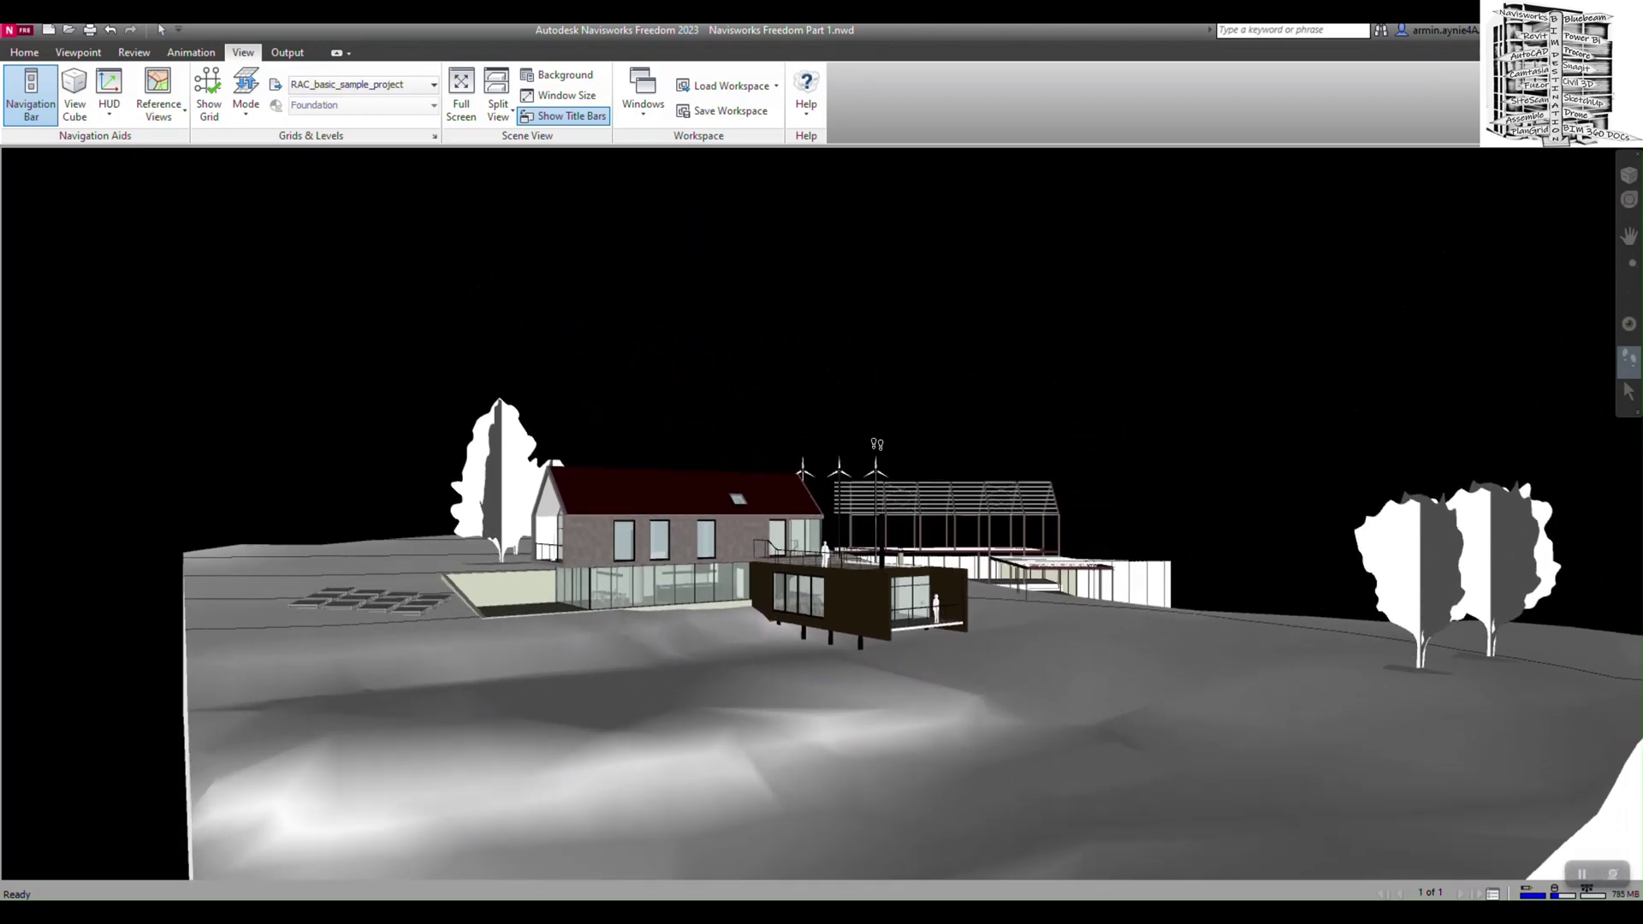
pyautogui.scroll(-3, 873, 519)
pyautogui.scroll(3, 872, 518)
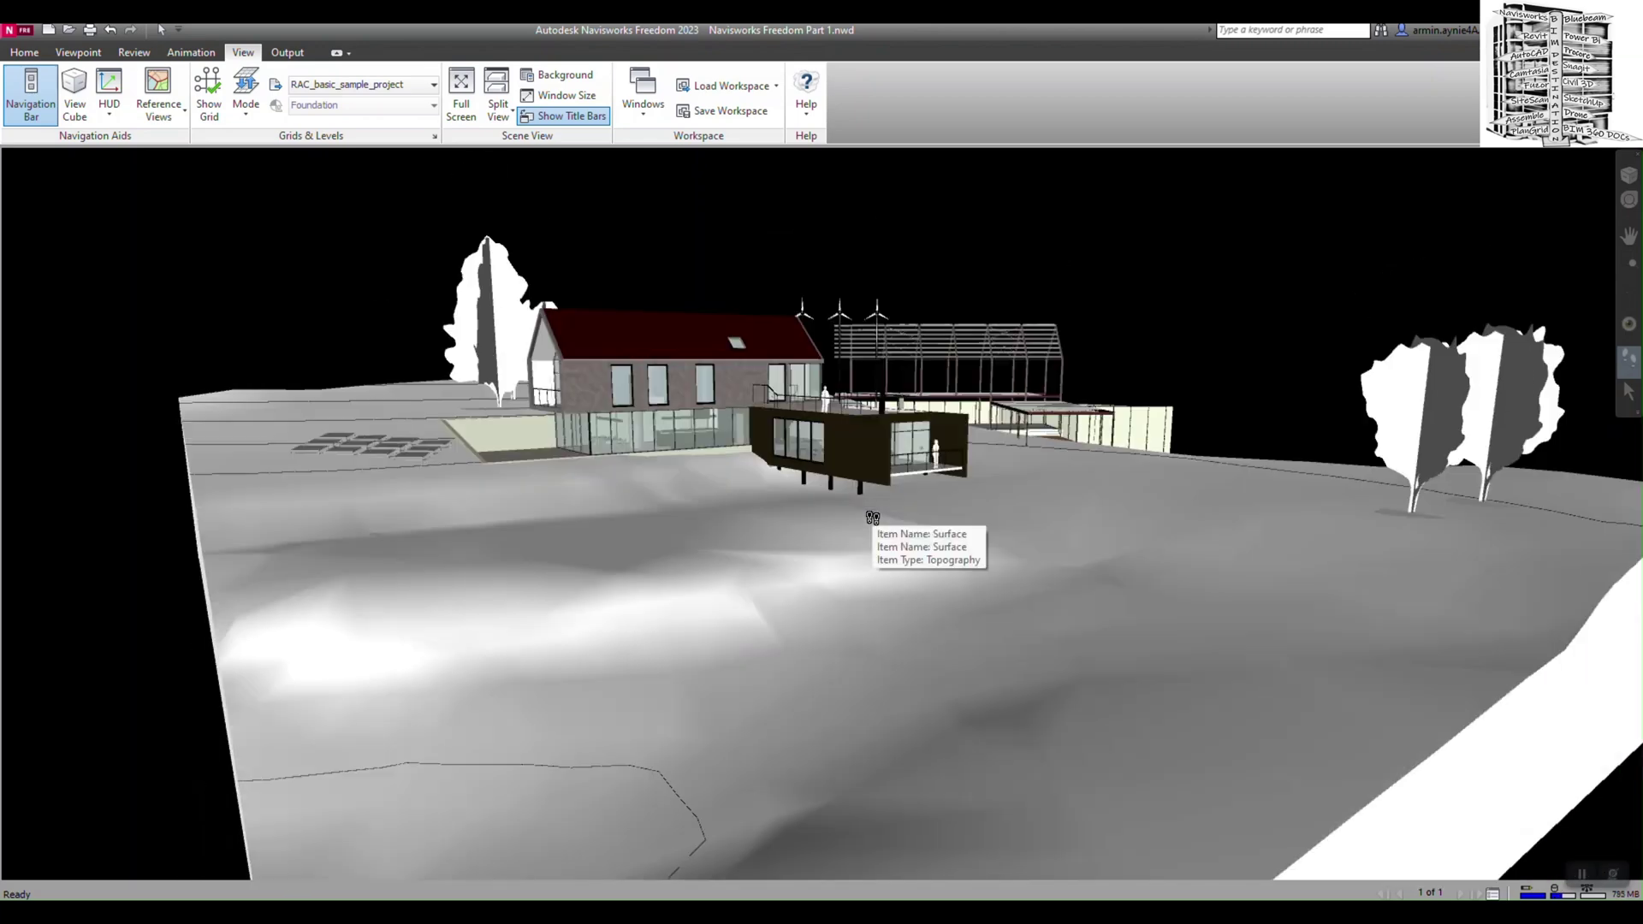
pyautogui.scroll(-3, 872, 519)
pyautogui.scroll(3, 872, 518)
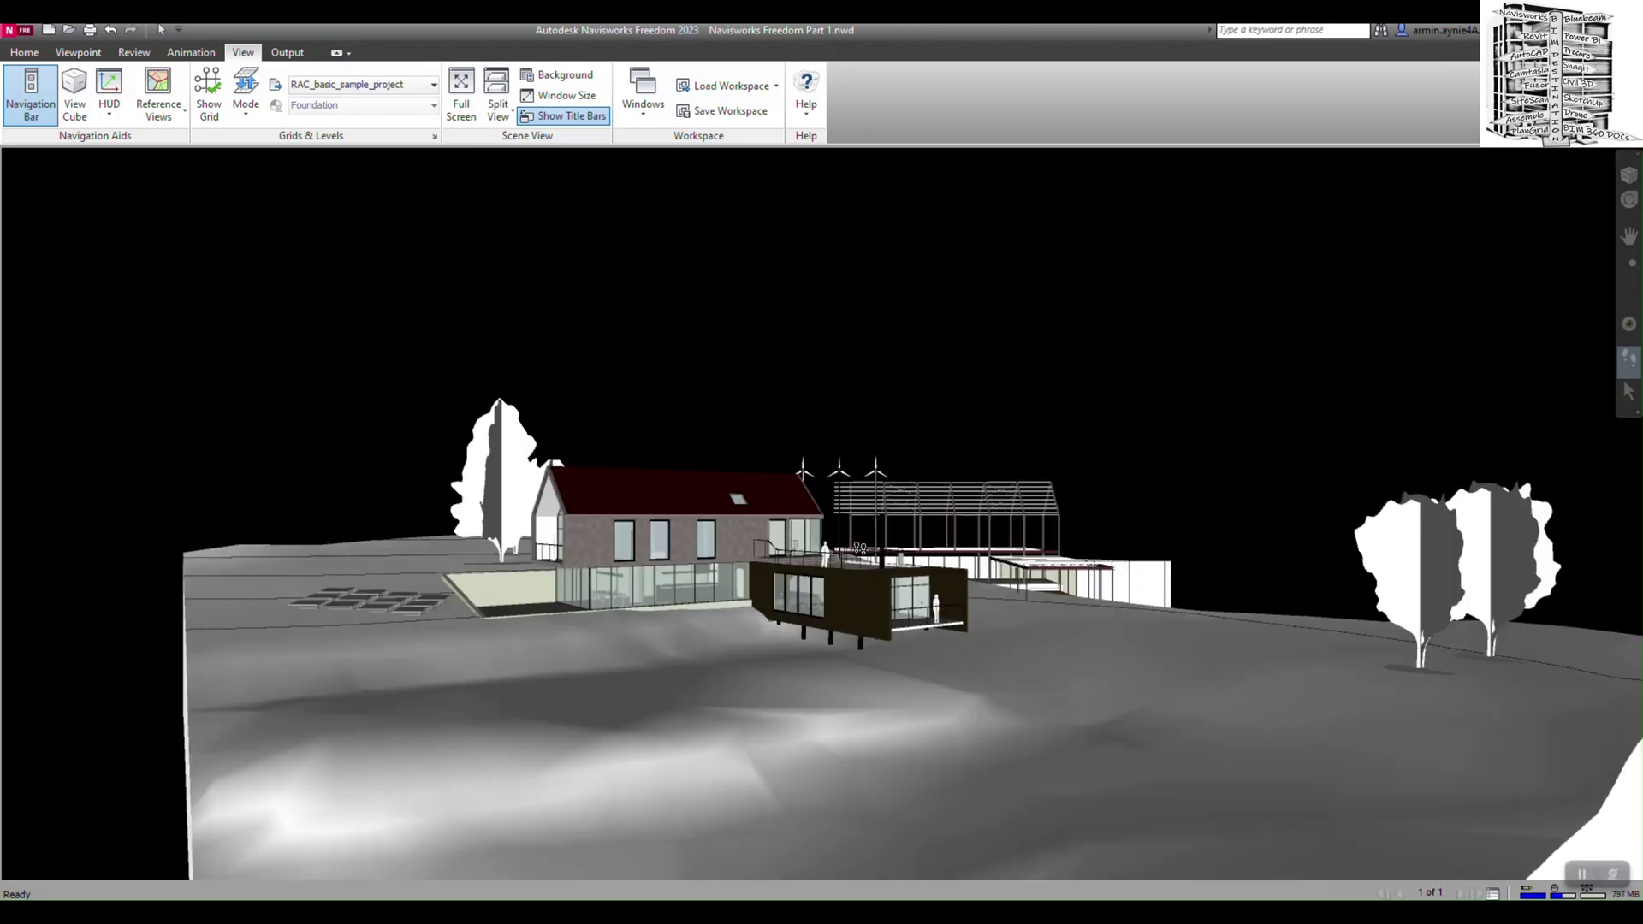
pyautogui.moveTo(872, 519); pyautogui.dragTo(826, 305)
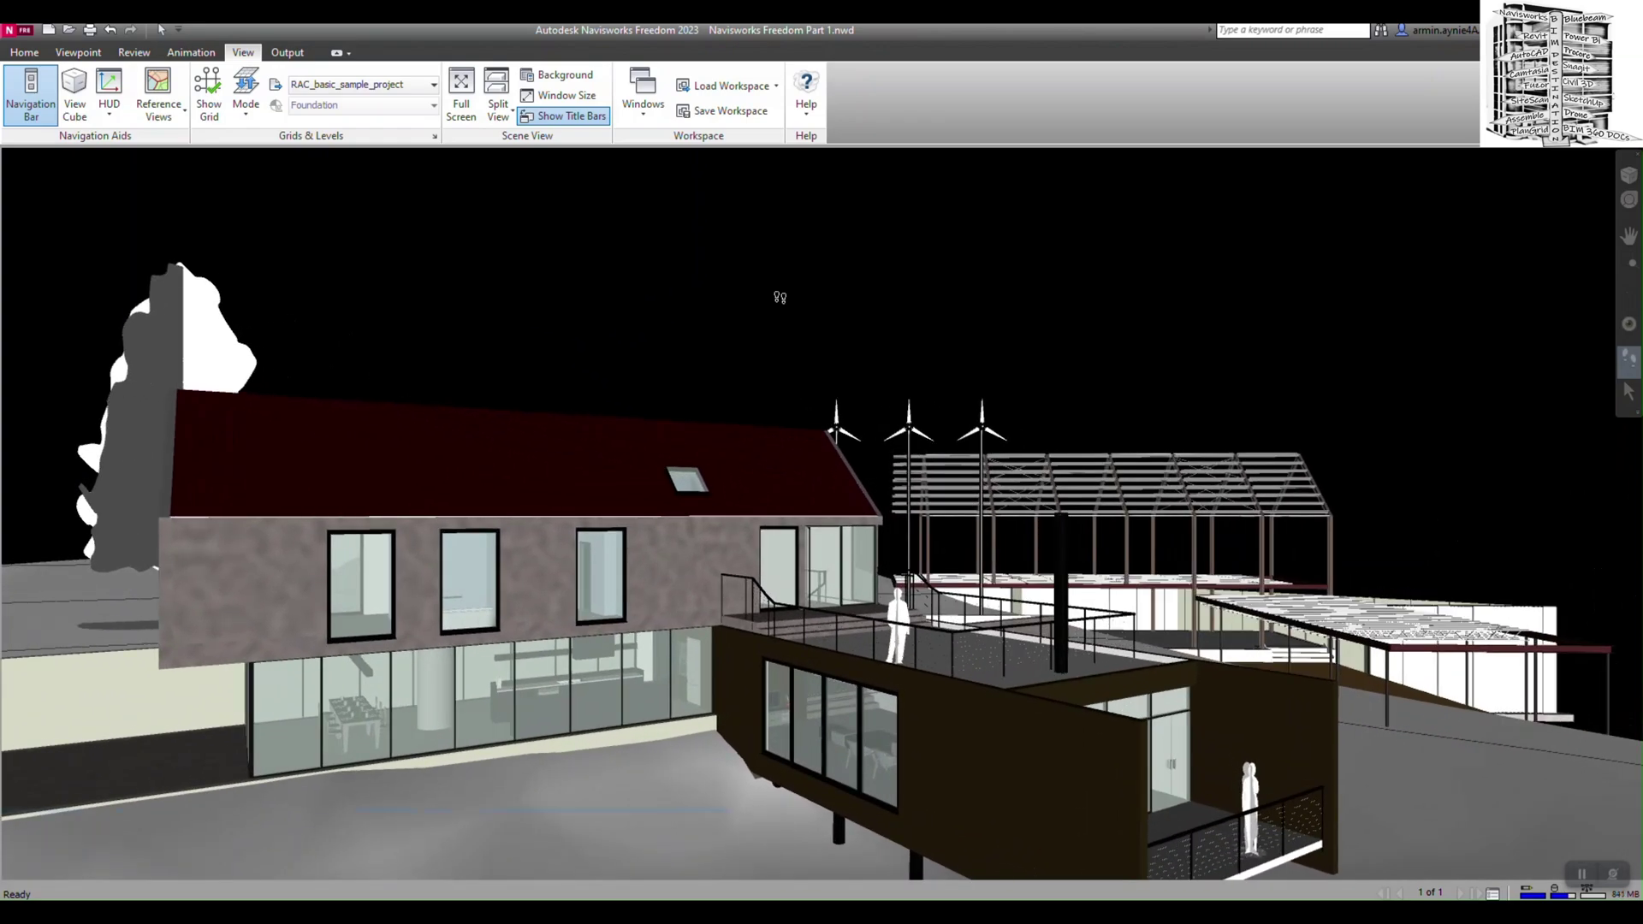
# - Turn on the ViewCube and jump to its elevated top-front overview of the site
pyautogui.click(84, 123)
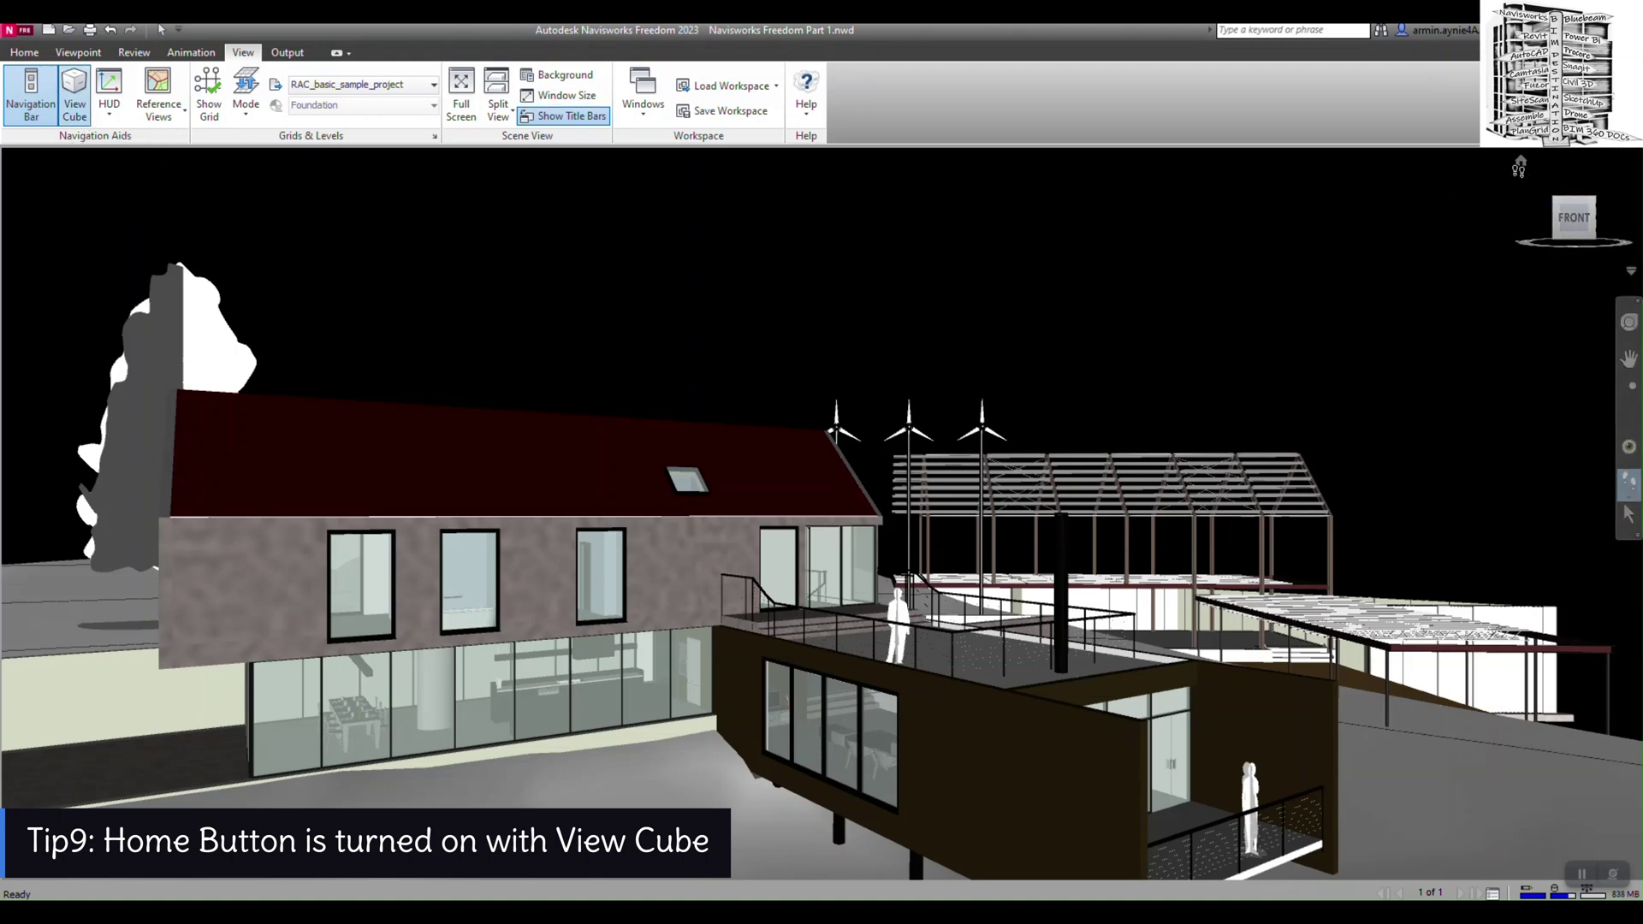
pyautogui.click(1572, 202)
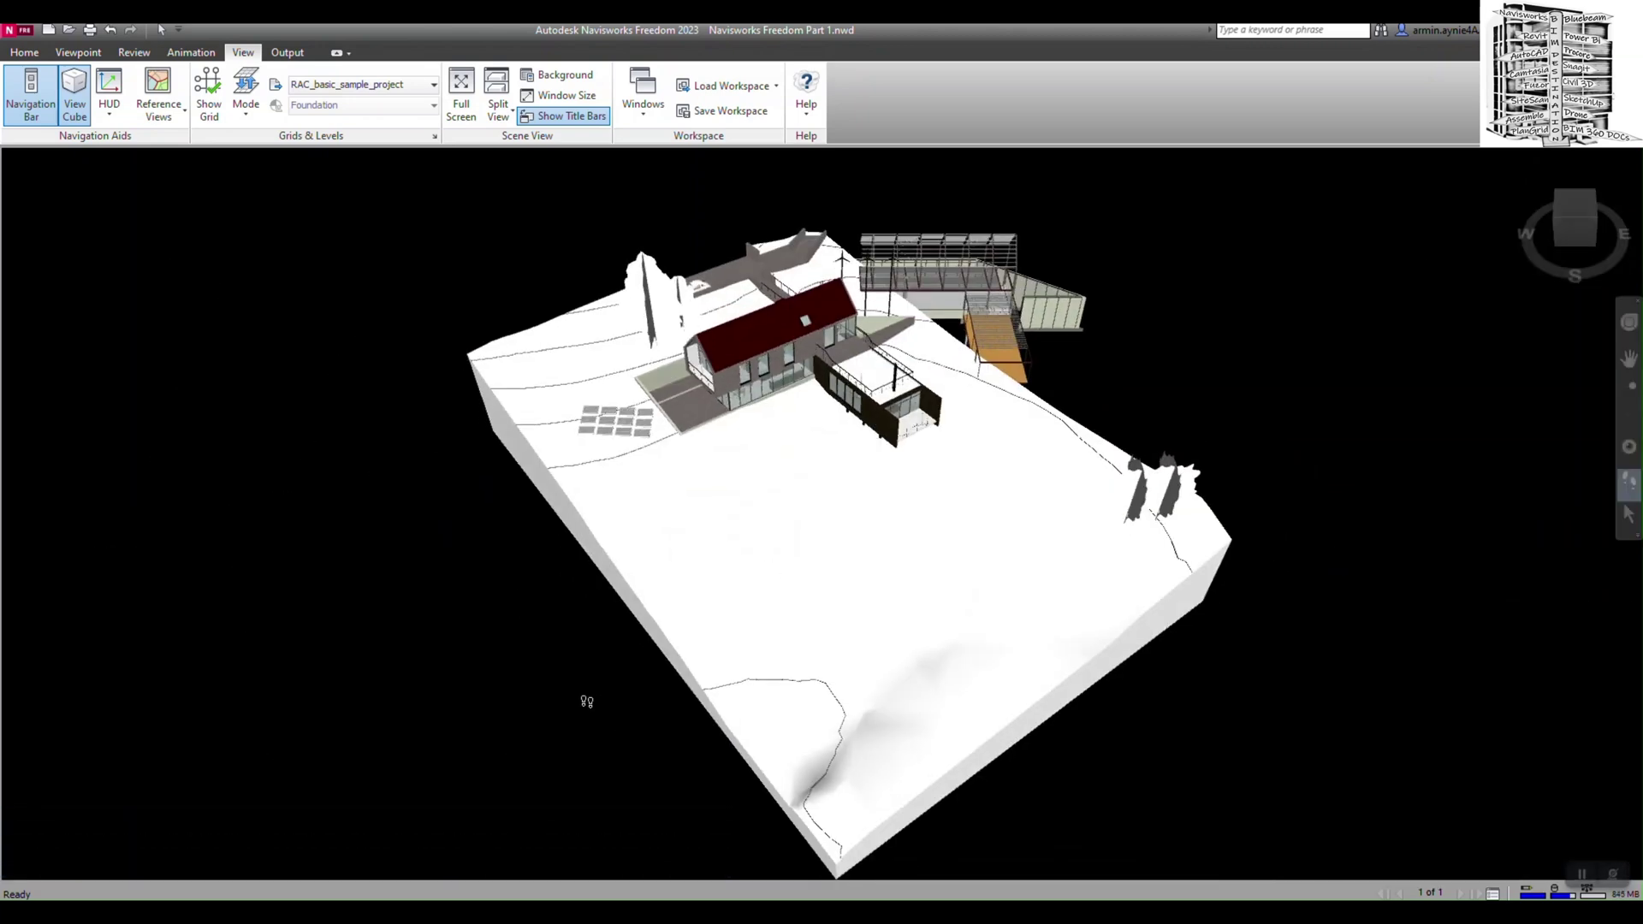
pyautogui.click(120, 115)
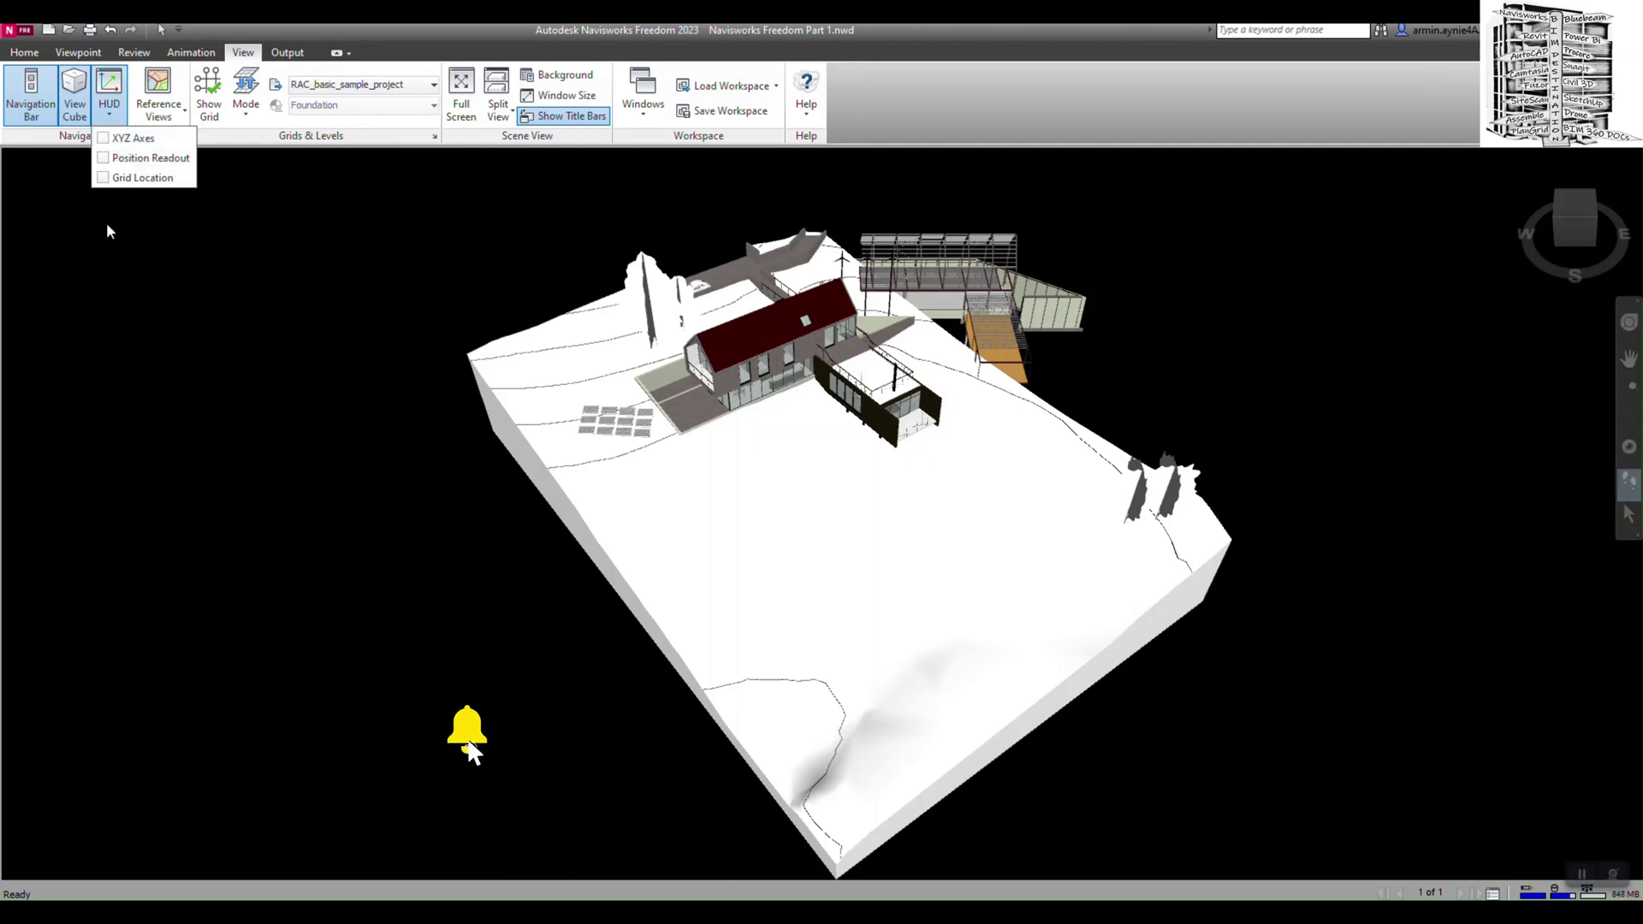
# - Enable the XYZ Axes, Position Readout and Grid Location HUD indicators
pyautogui.click(106, 139)
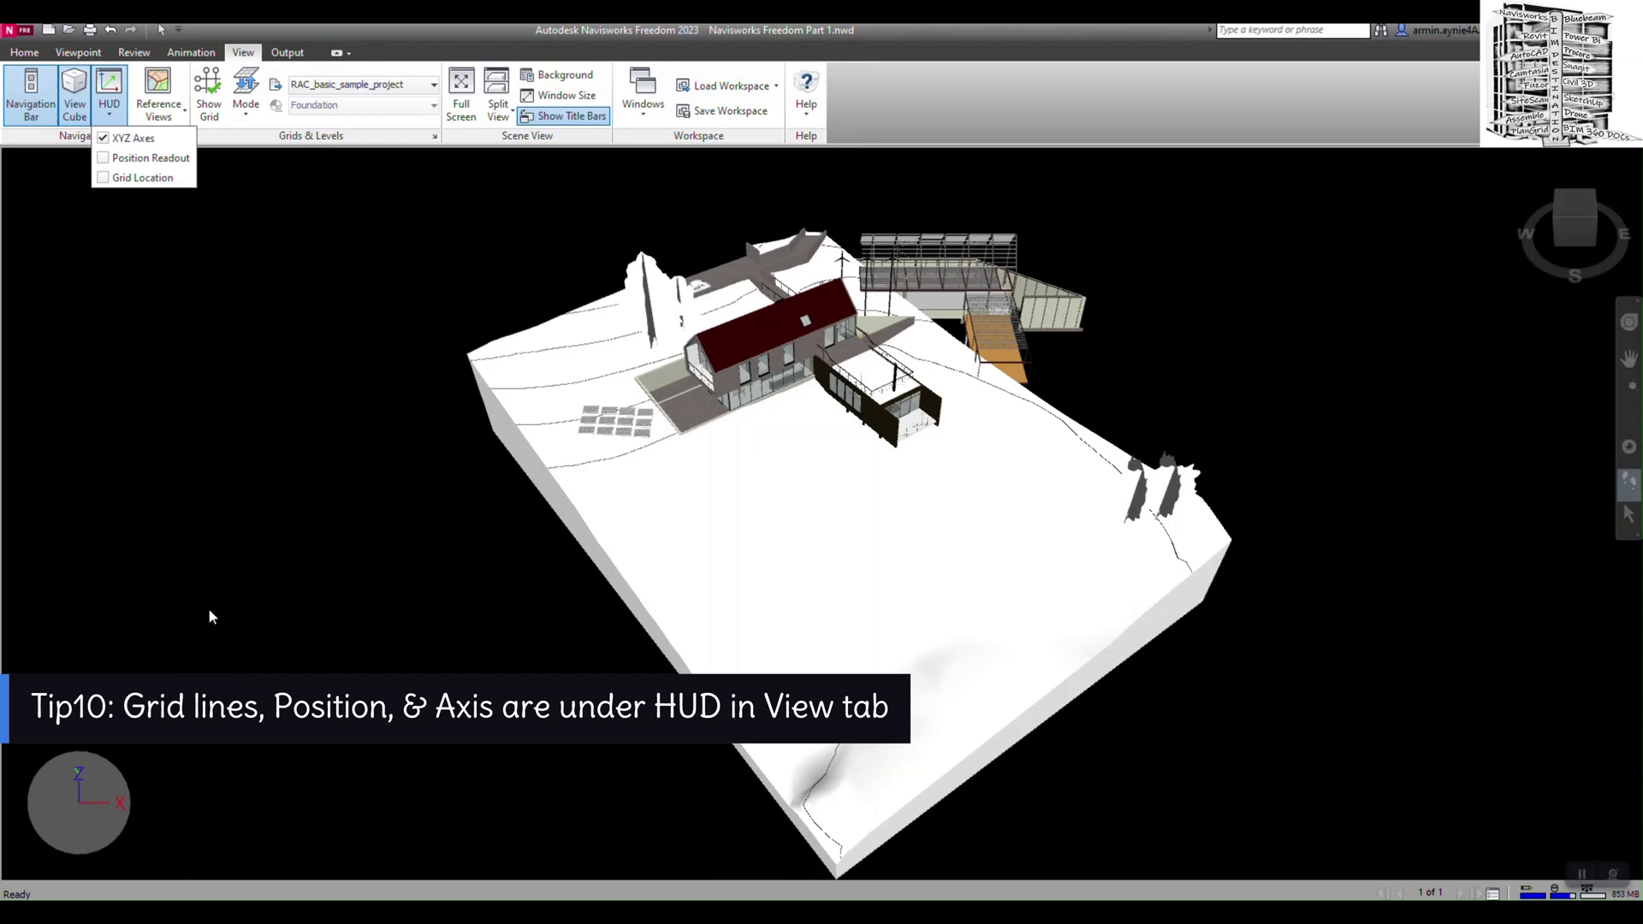
pyautogui.click(107, 161)
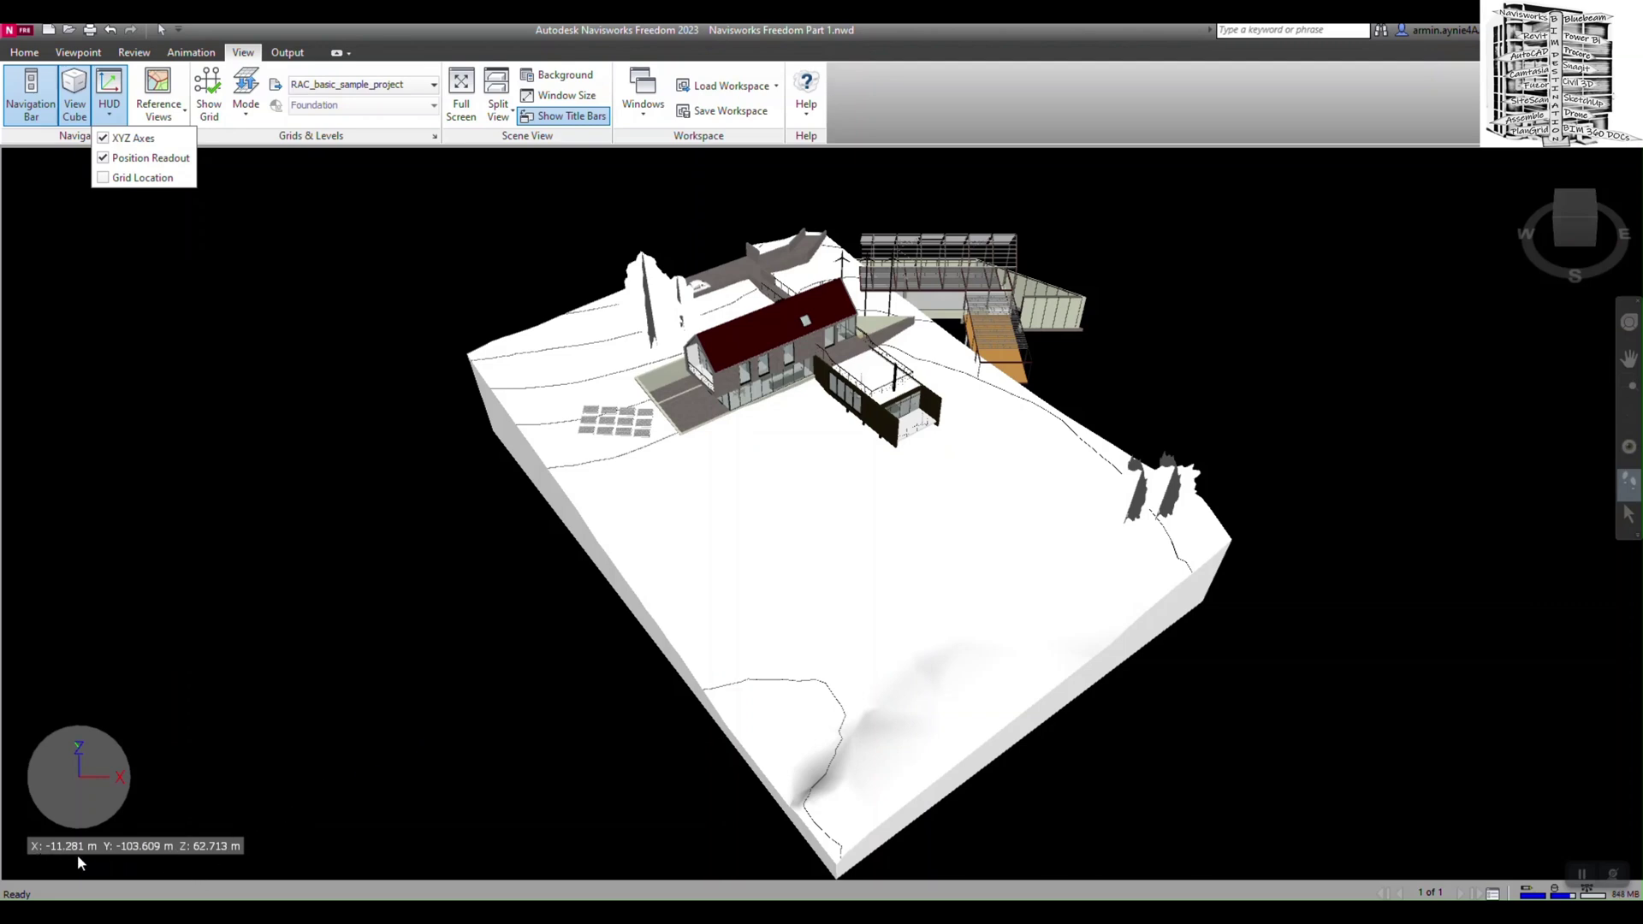
pyautogui.click(105, 179)
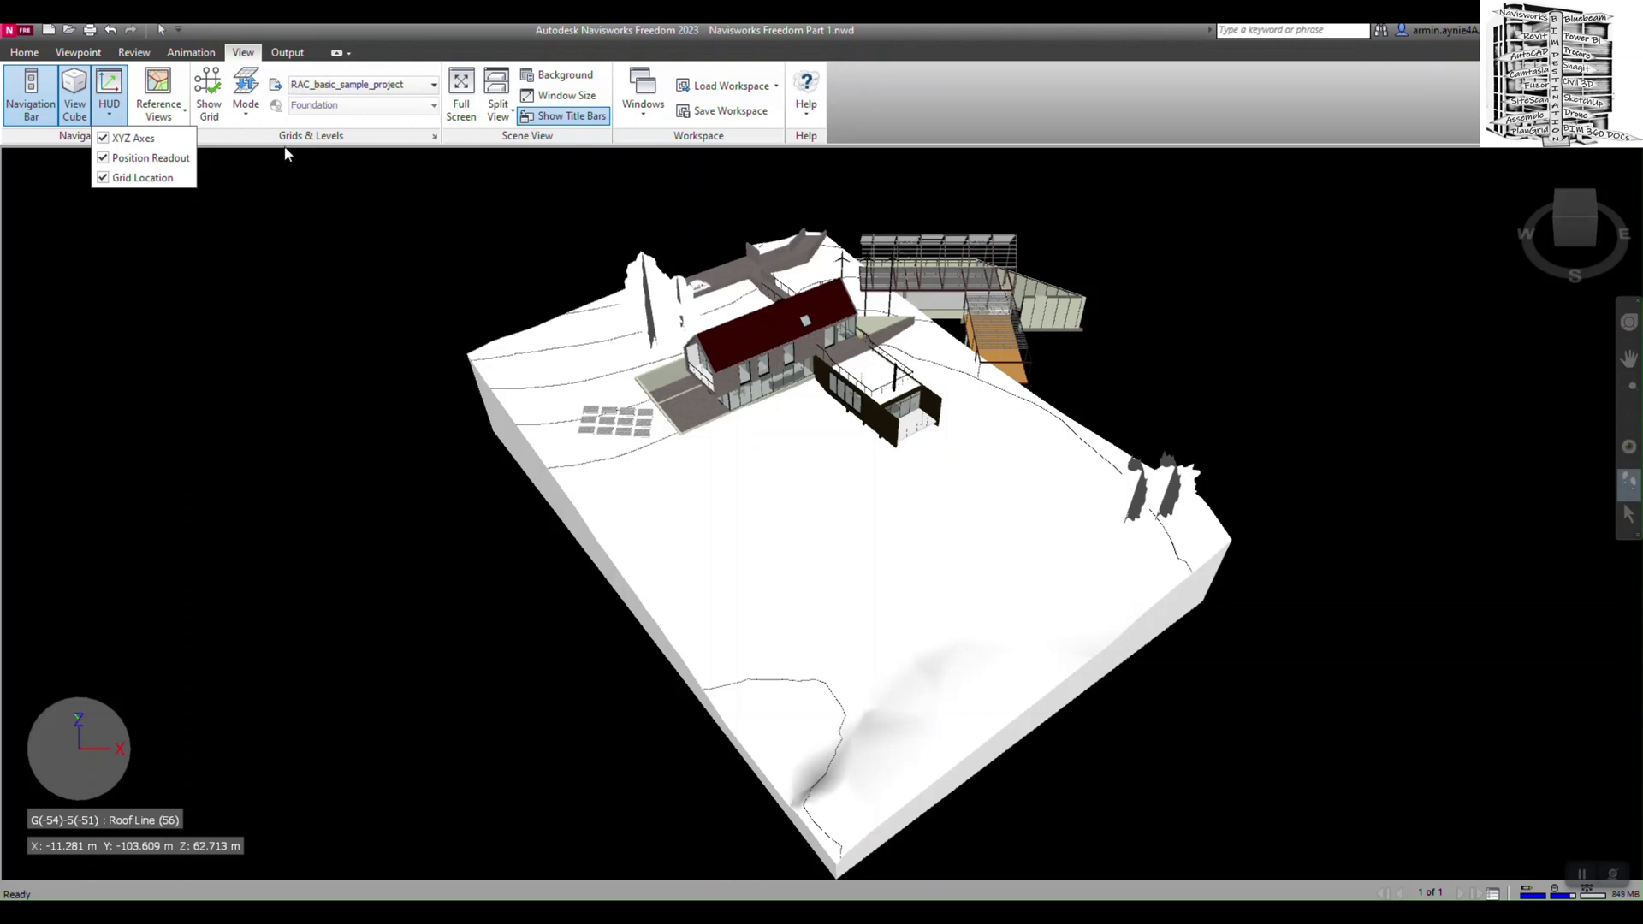
# - Show grid lines with RST_basic_sample_project chosen as the Active Grid
pyautogui.click(217, 106)
pyautogui.click(216, 106)
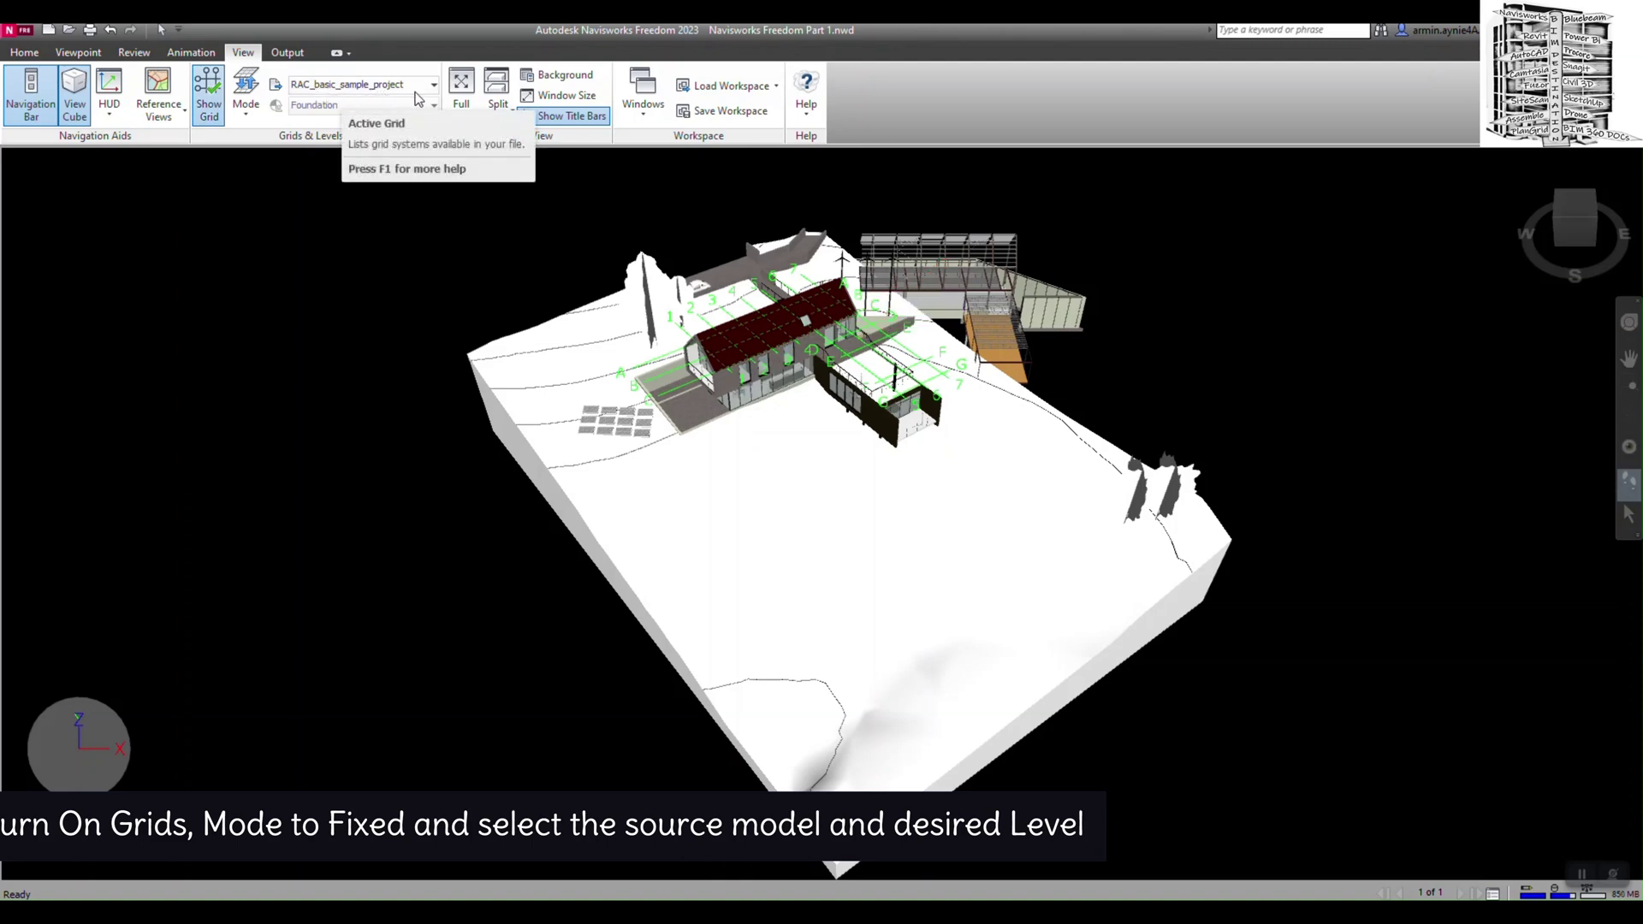
pyautogui.click(302, 86)
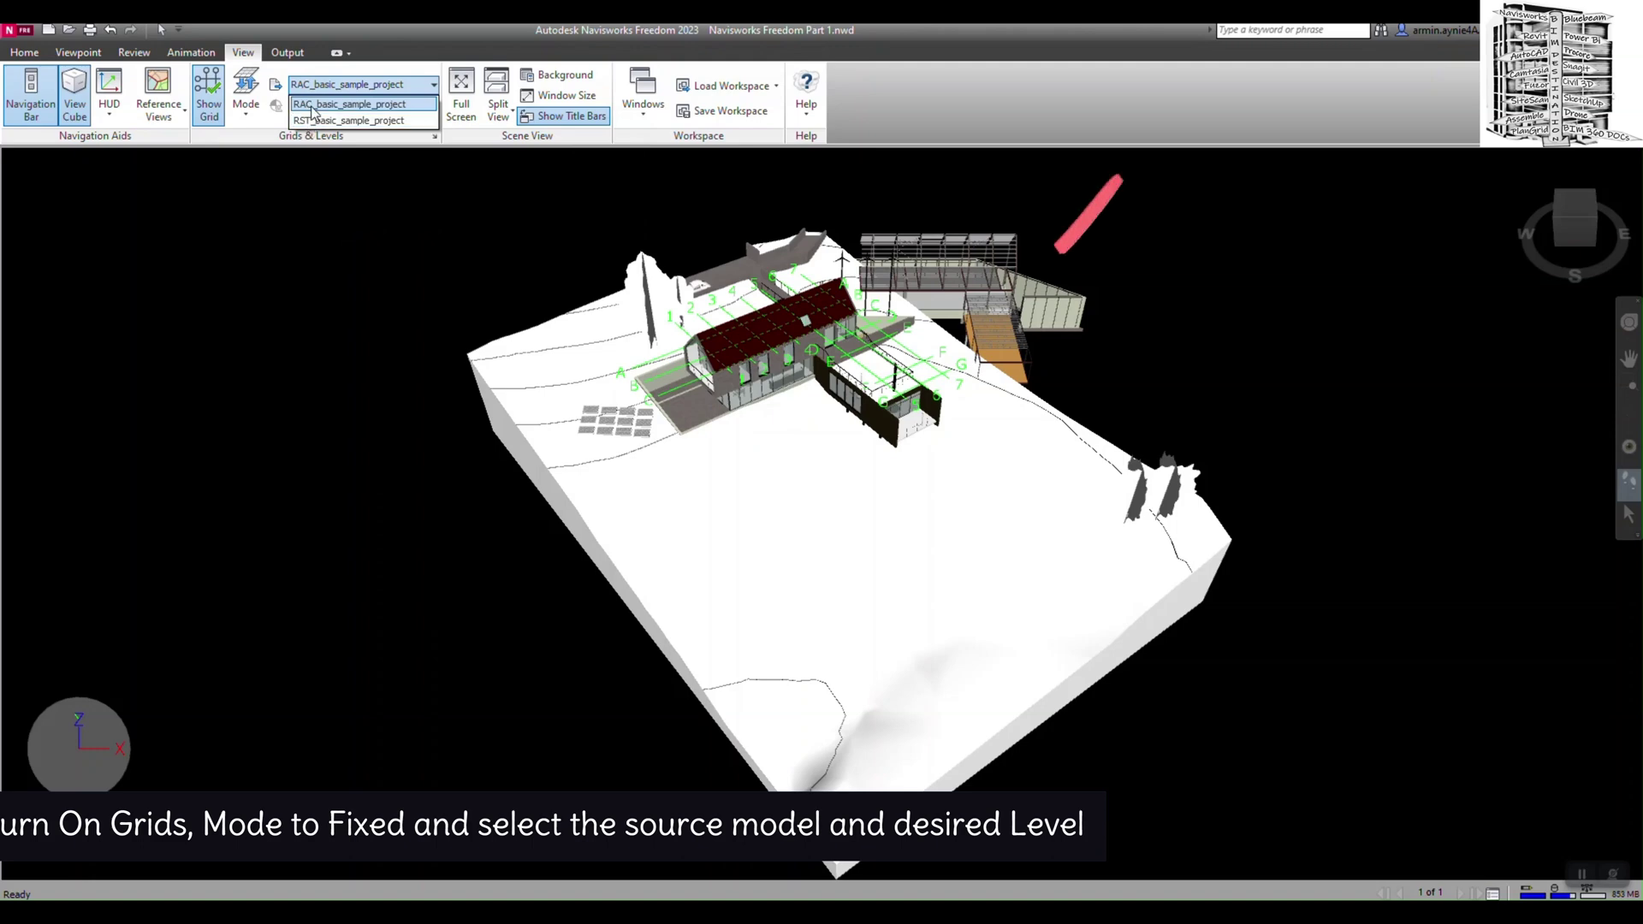
pyautogui.click(314, 120)
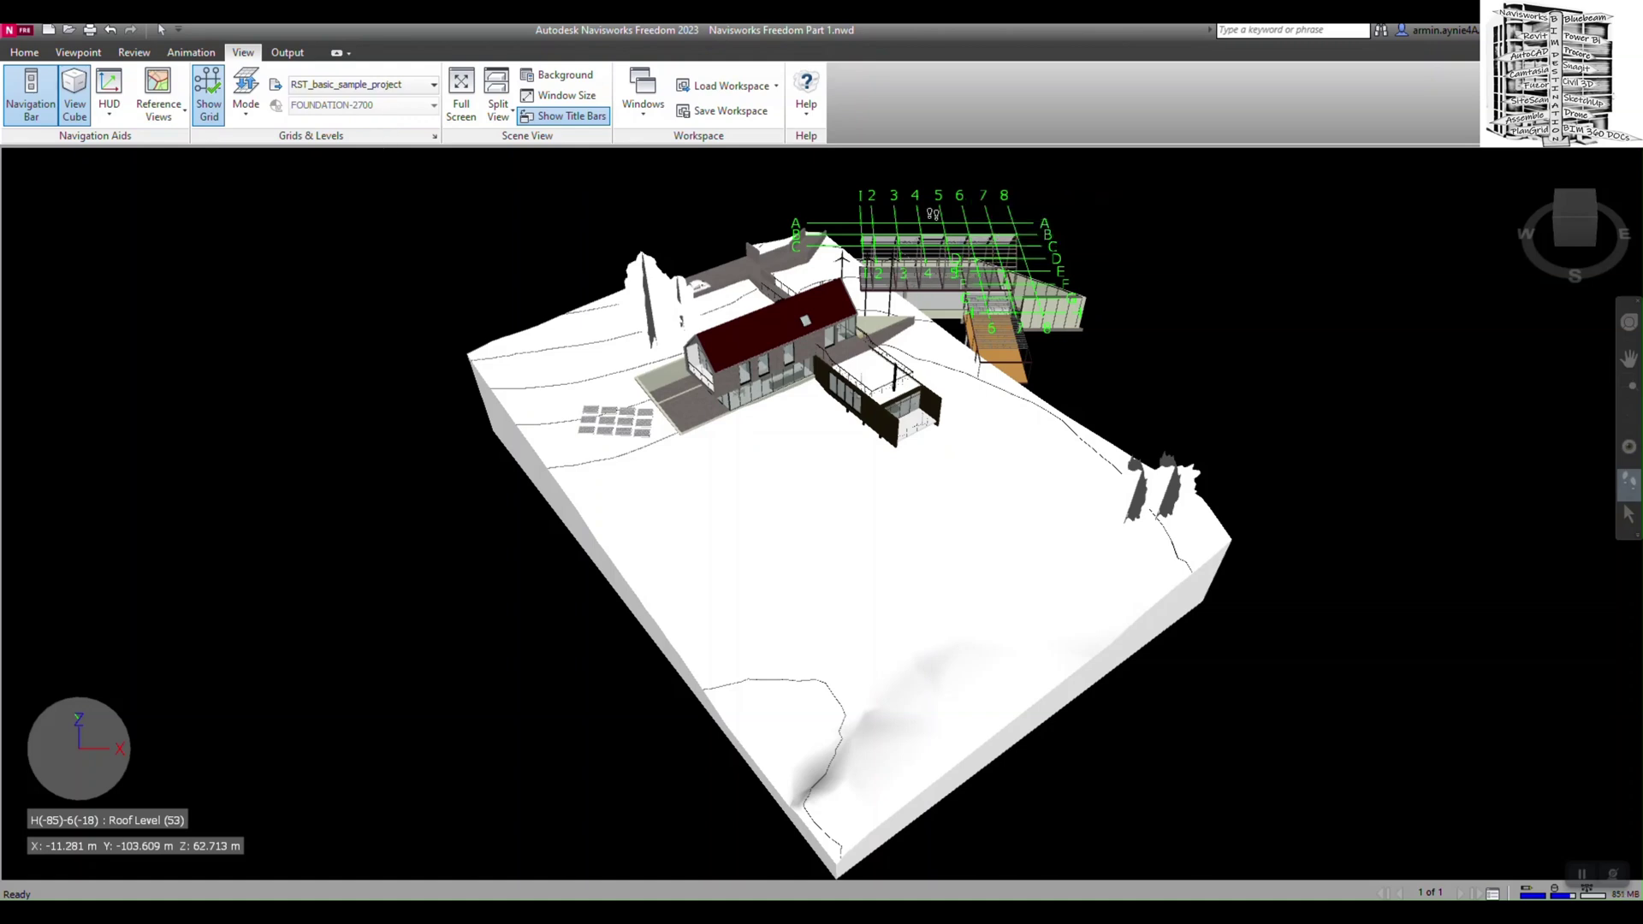
# - Set the grid Mode to Fixed and compare the Level 1 and Ceiling grid levels
pyautogui.click(248, 119)
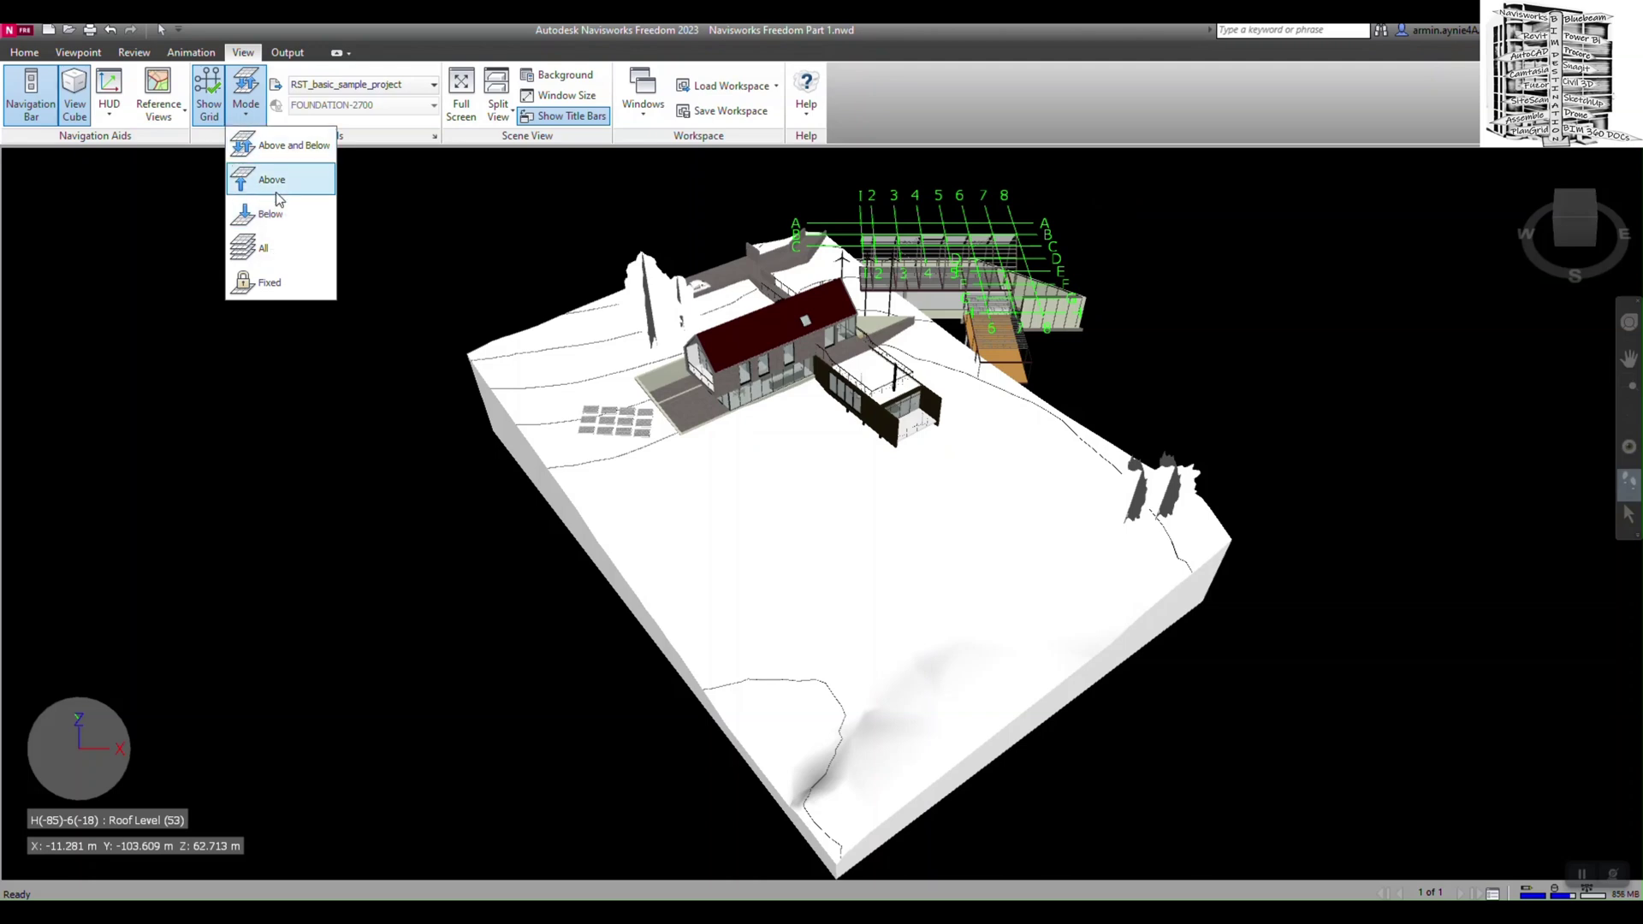
pyautogui.click(281, 282)
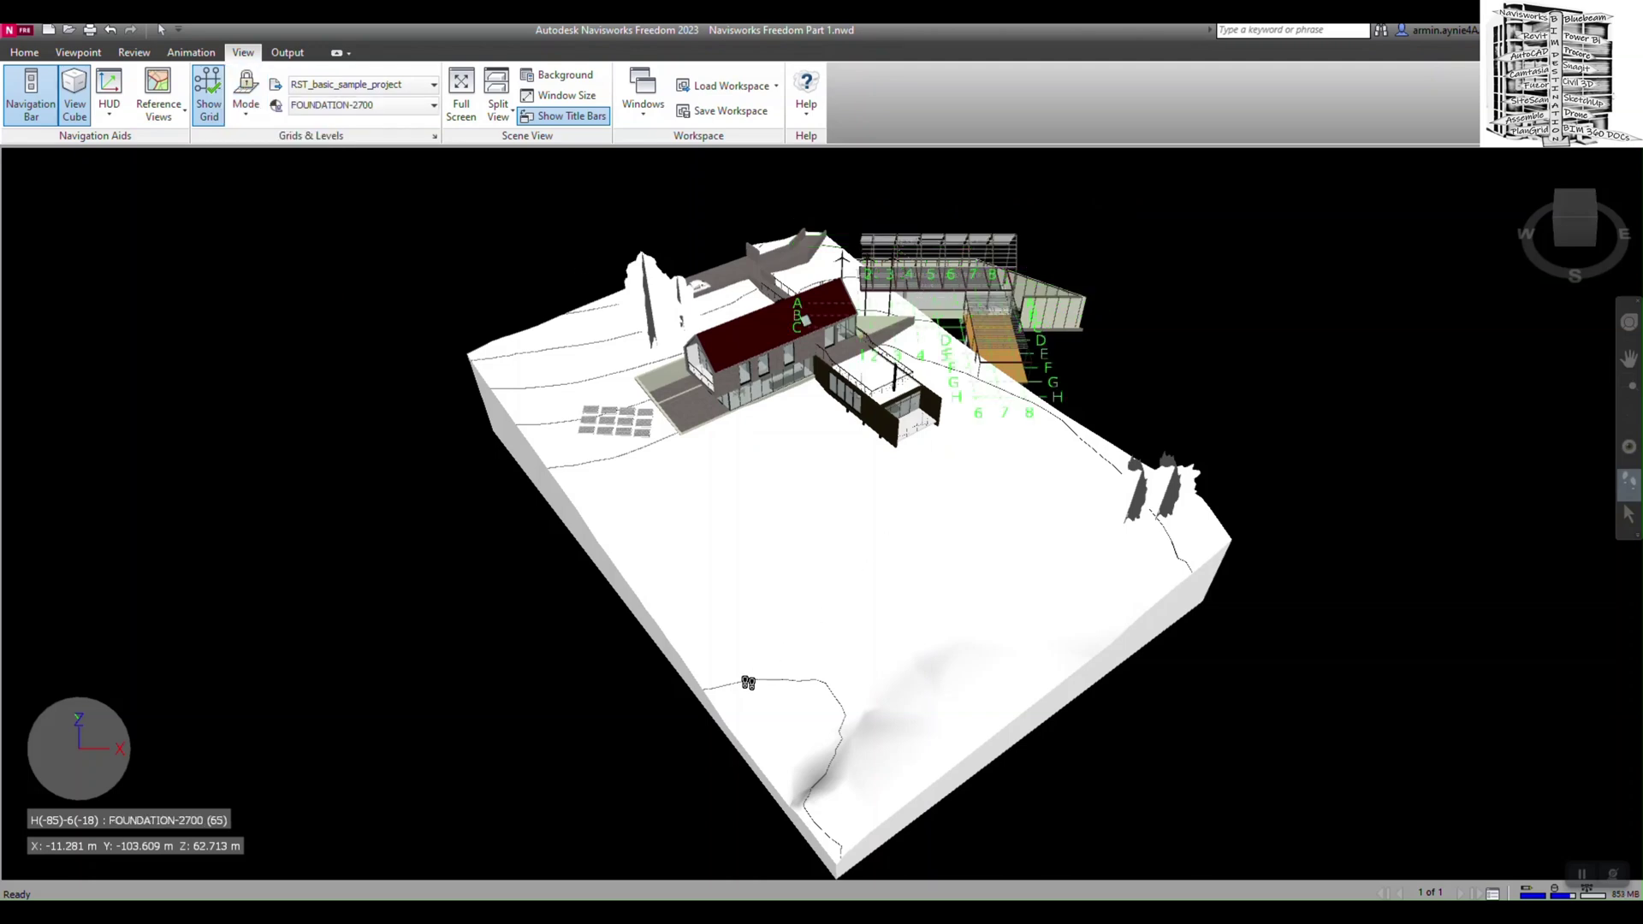
pyautogui.moveTo(723, 723); pyautogui.dragTo(842, 514)
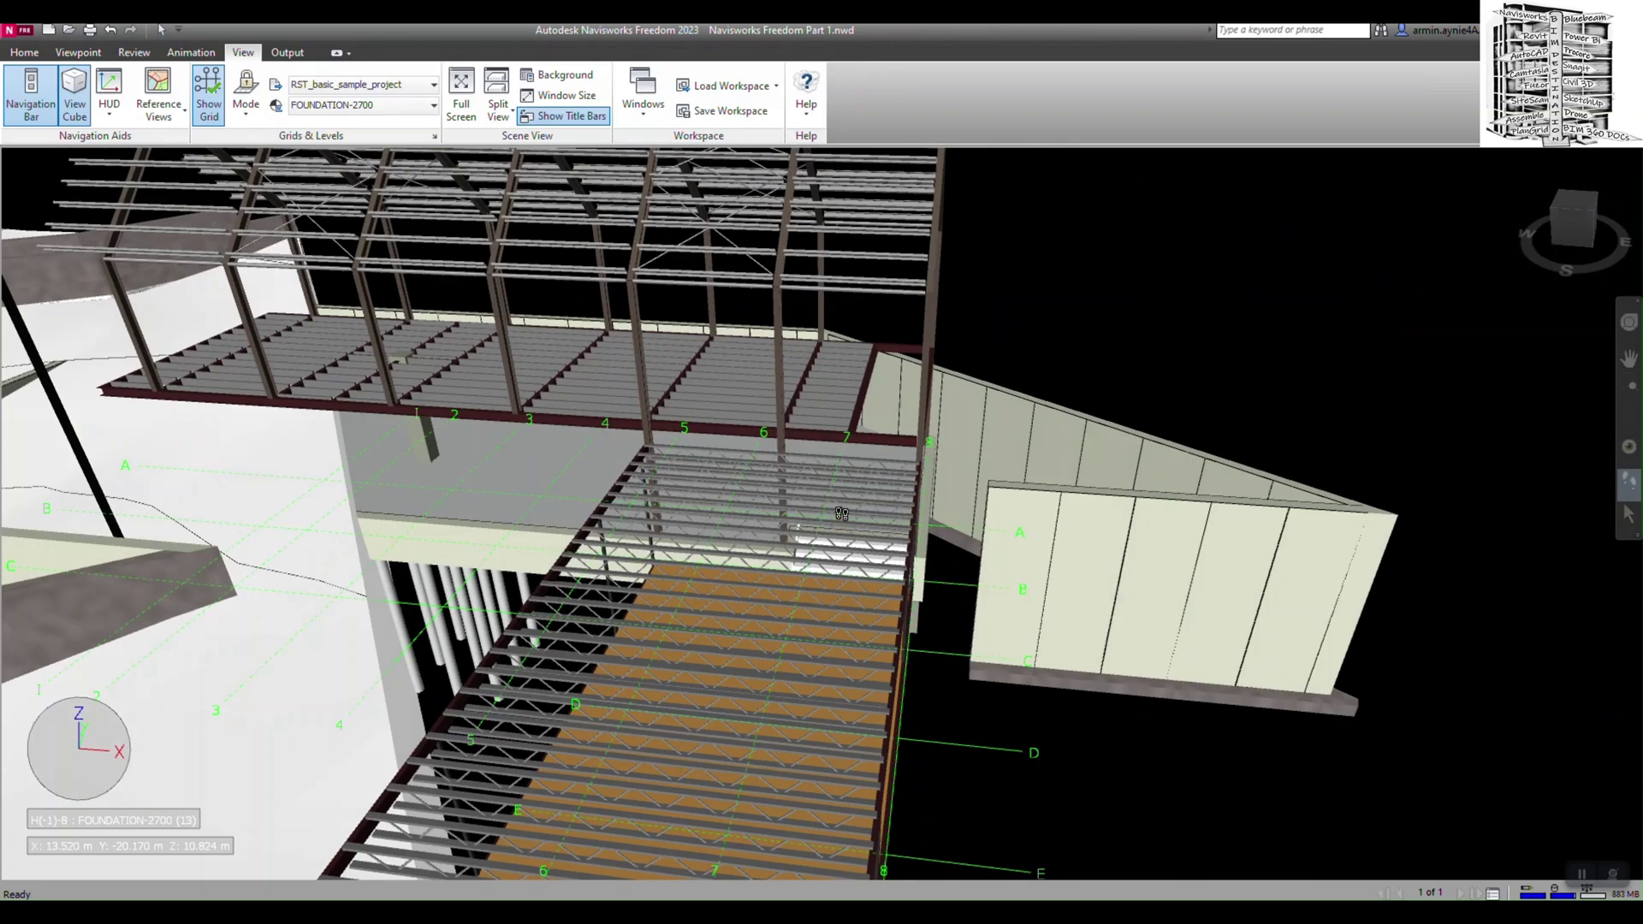
pyautogui.click(413, 108)
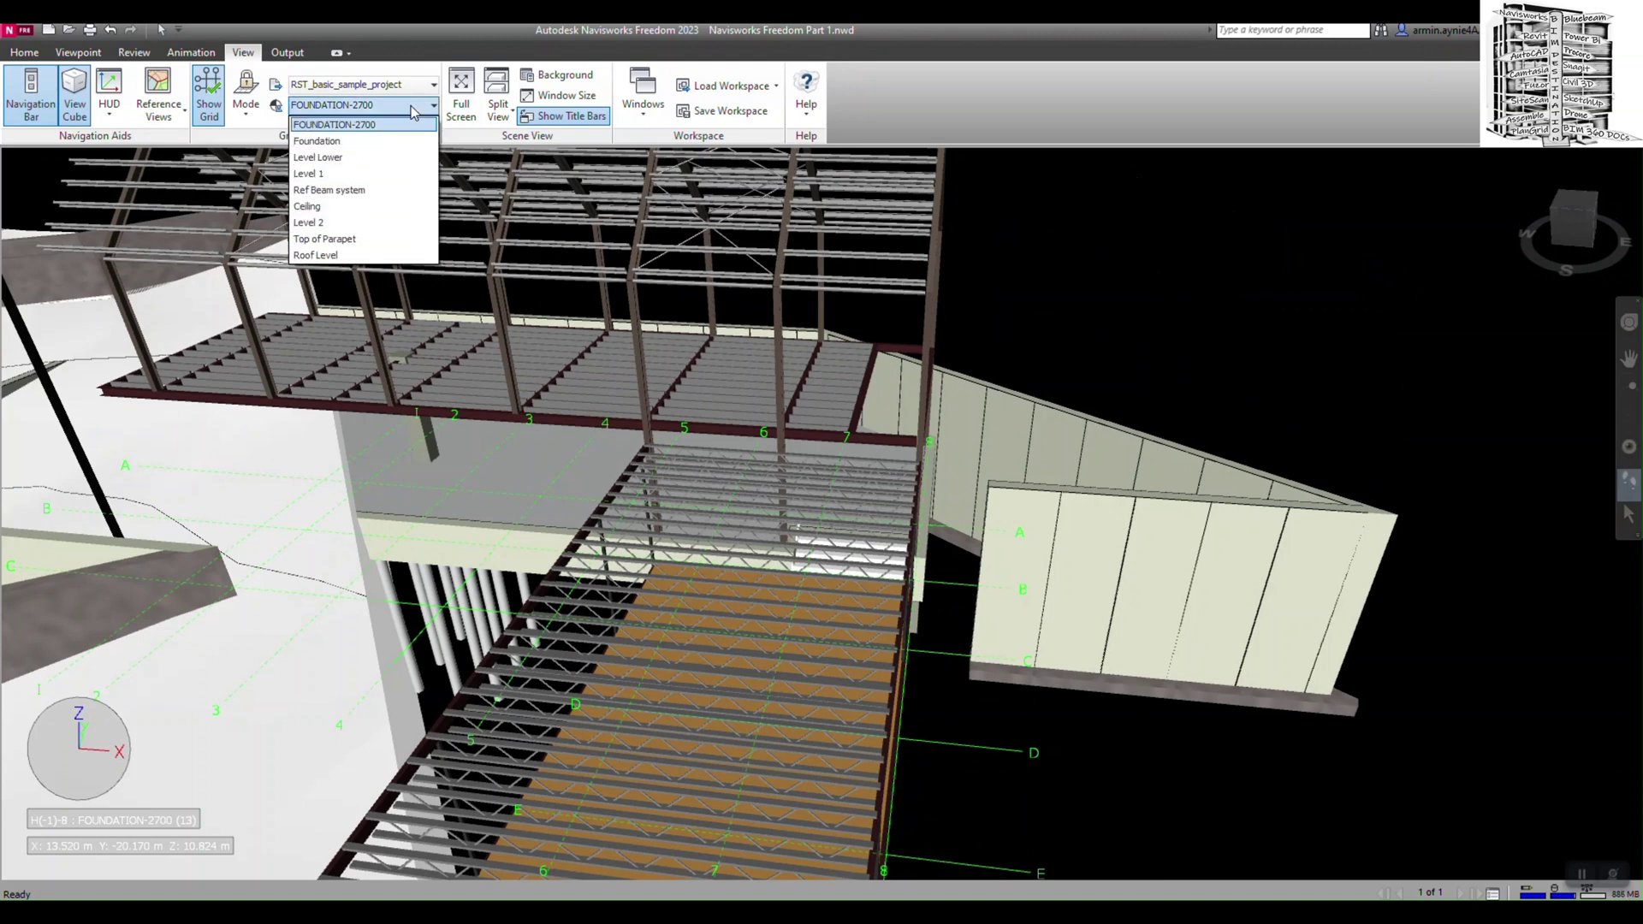
pyautogui.click(374, 173)
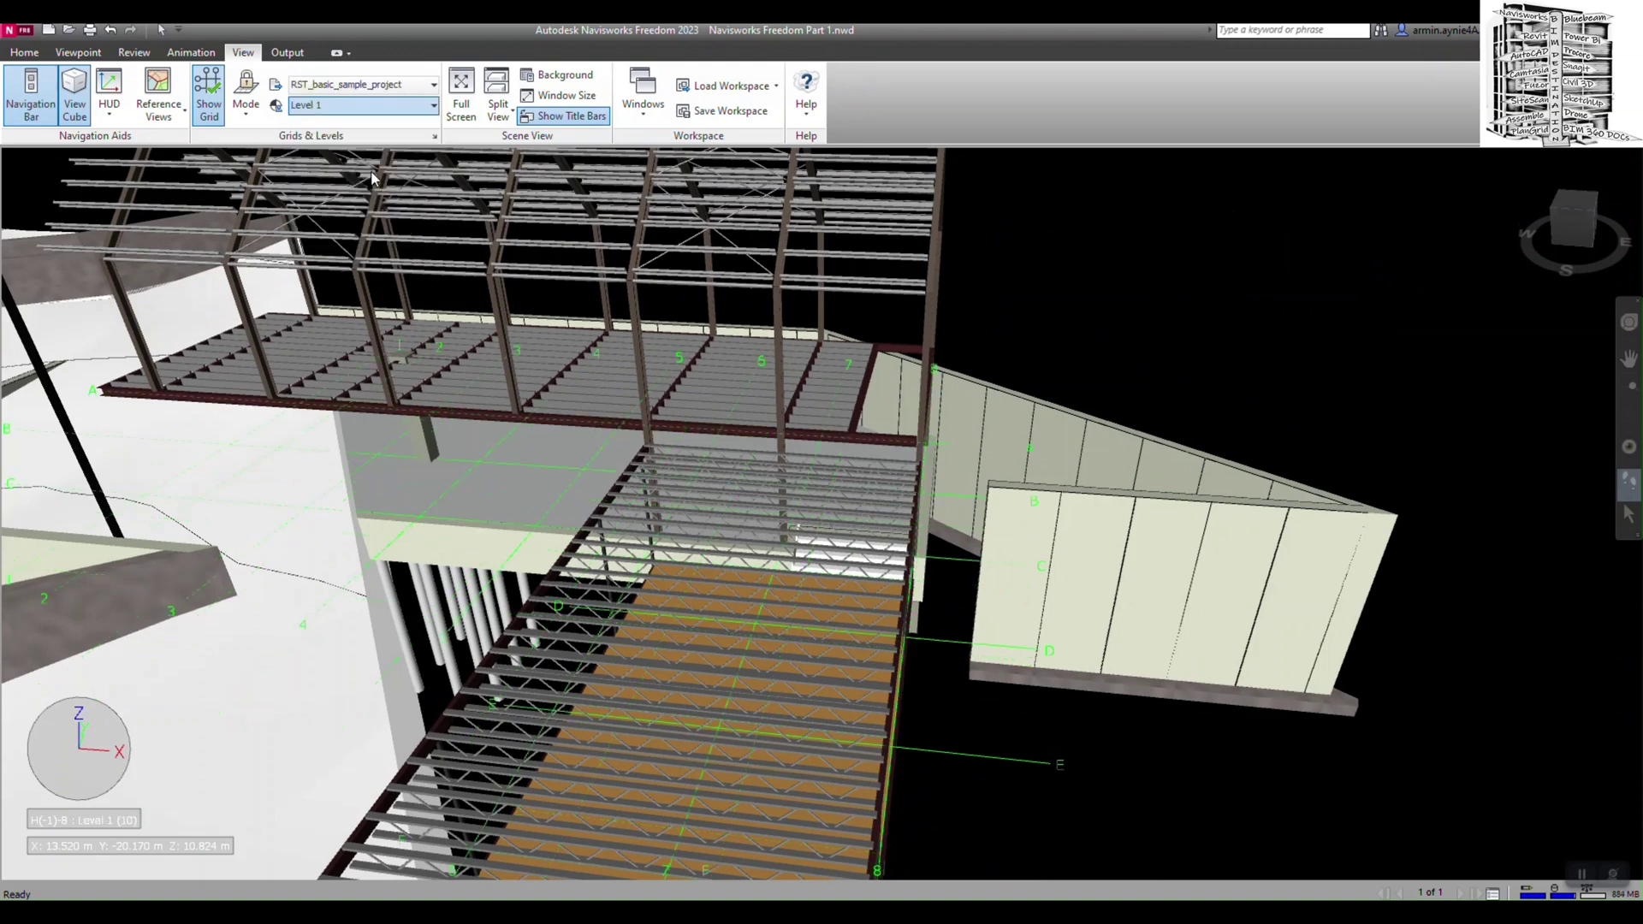
pyautogui.click(402, 105)
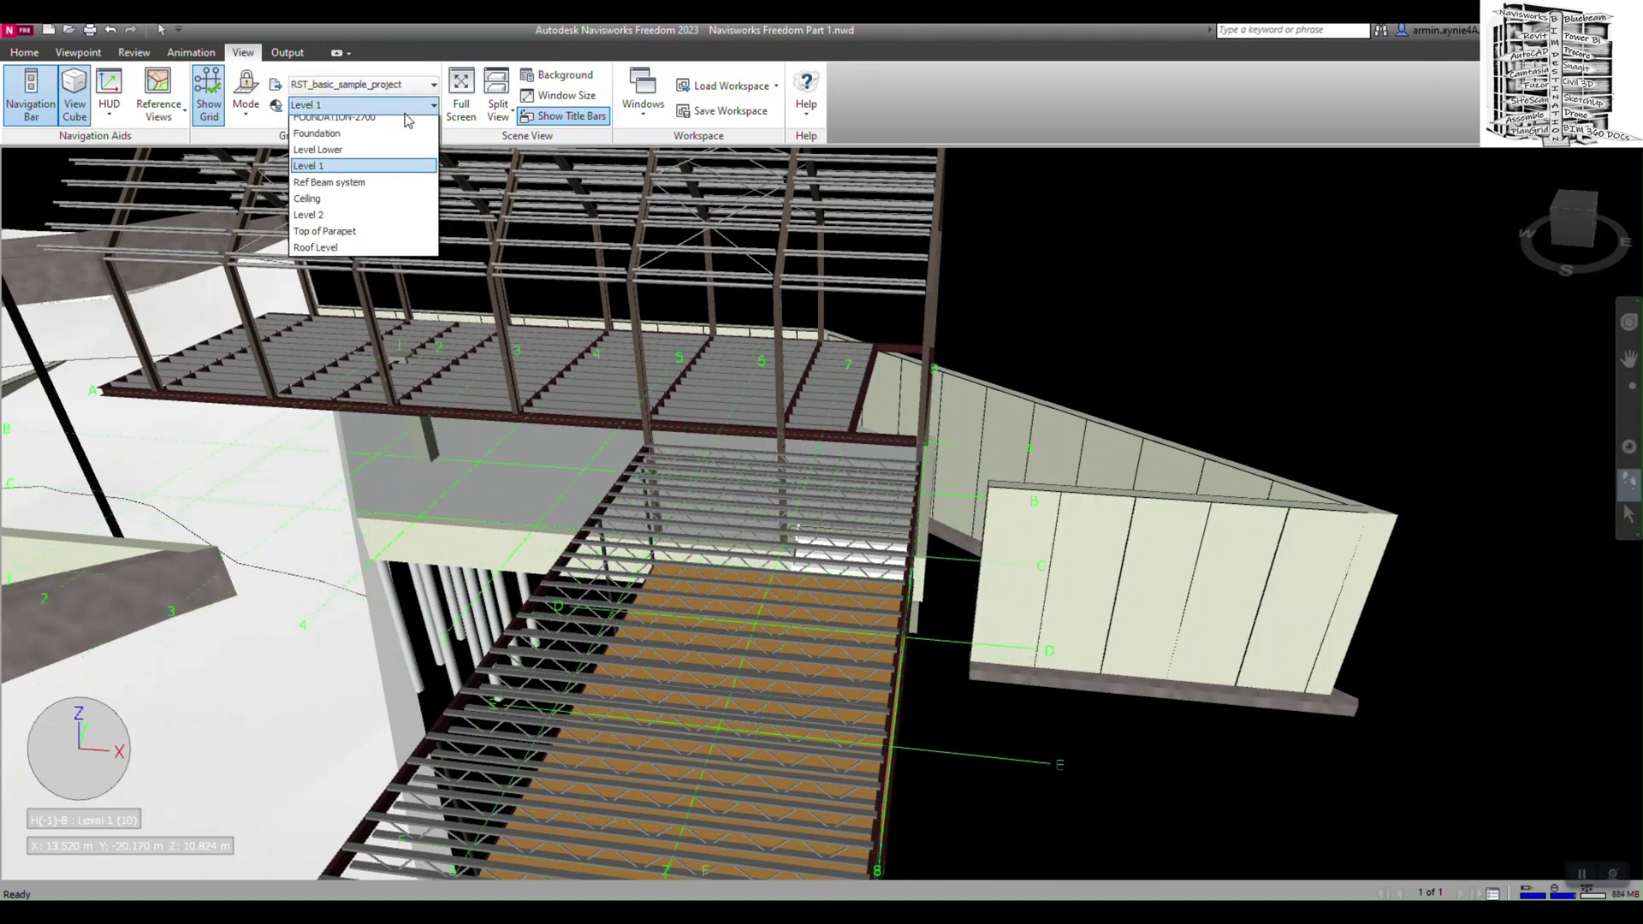
pyautogui.click(343, 209)
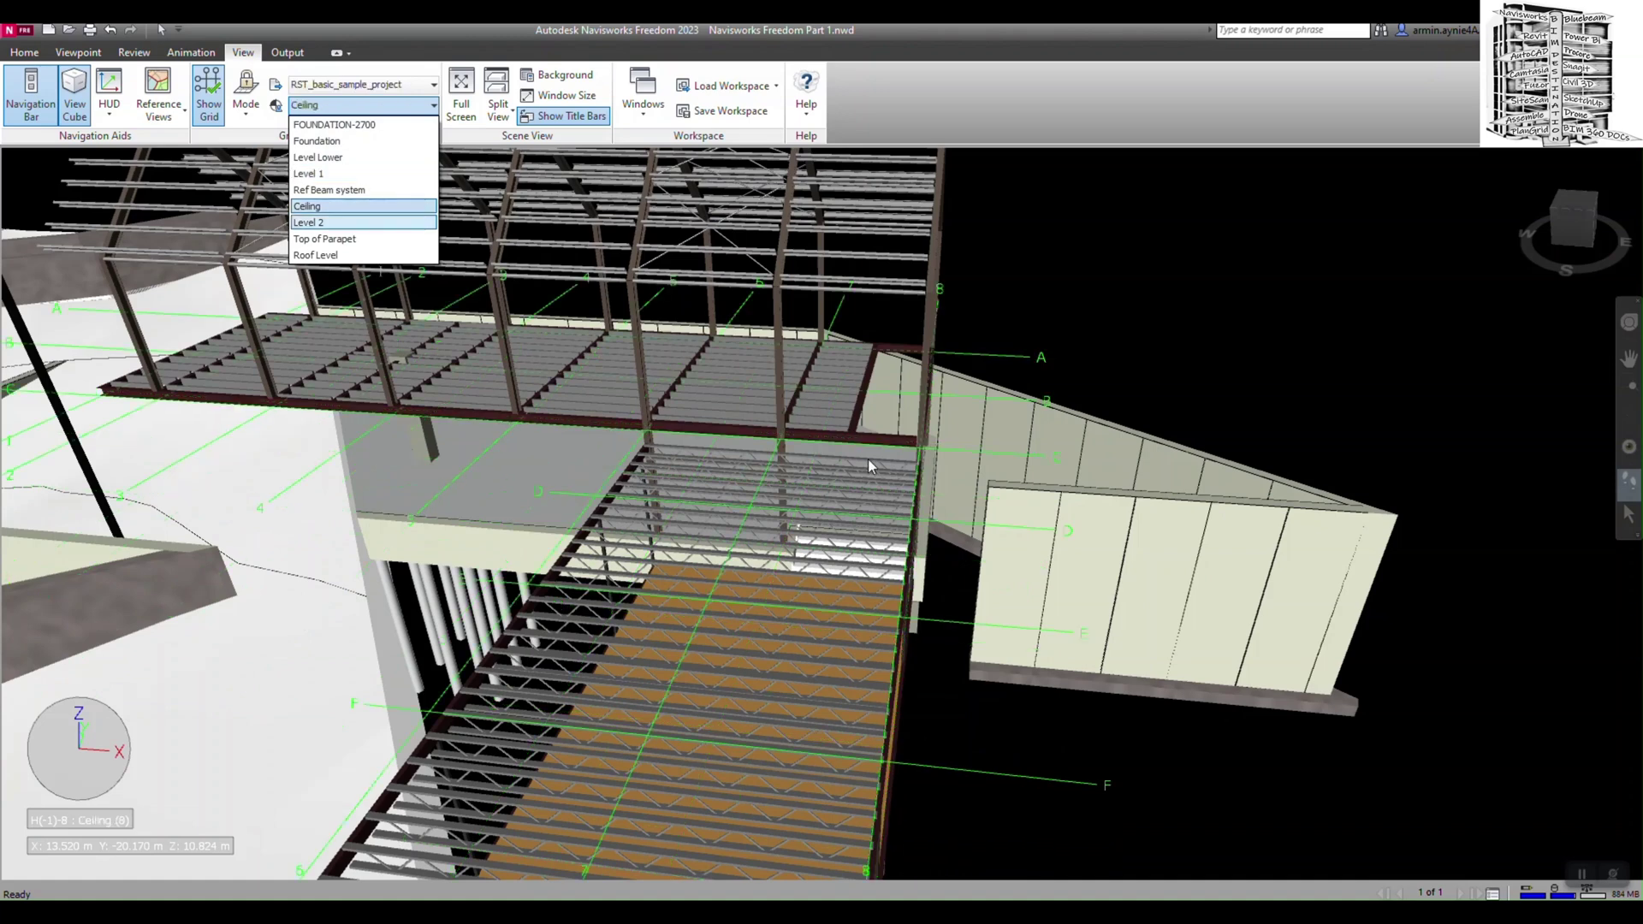
pyautogui.click(251, 121)
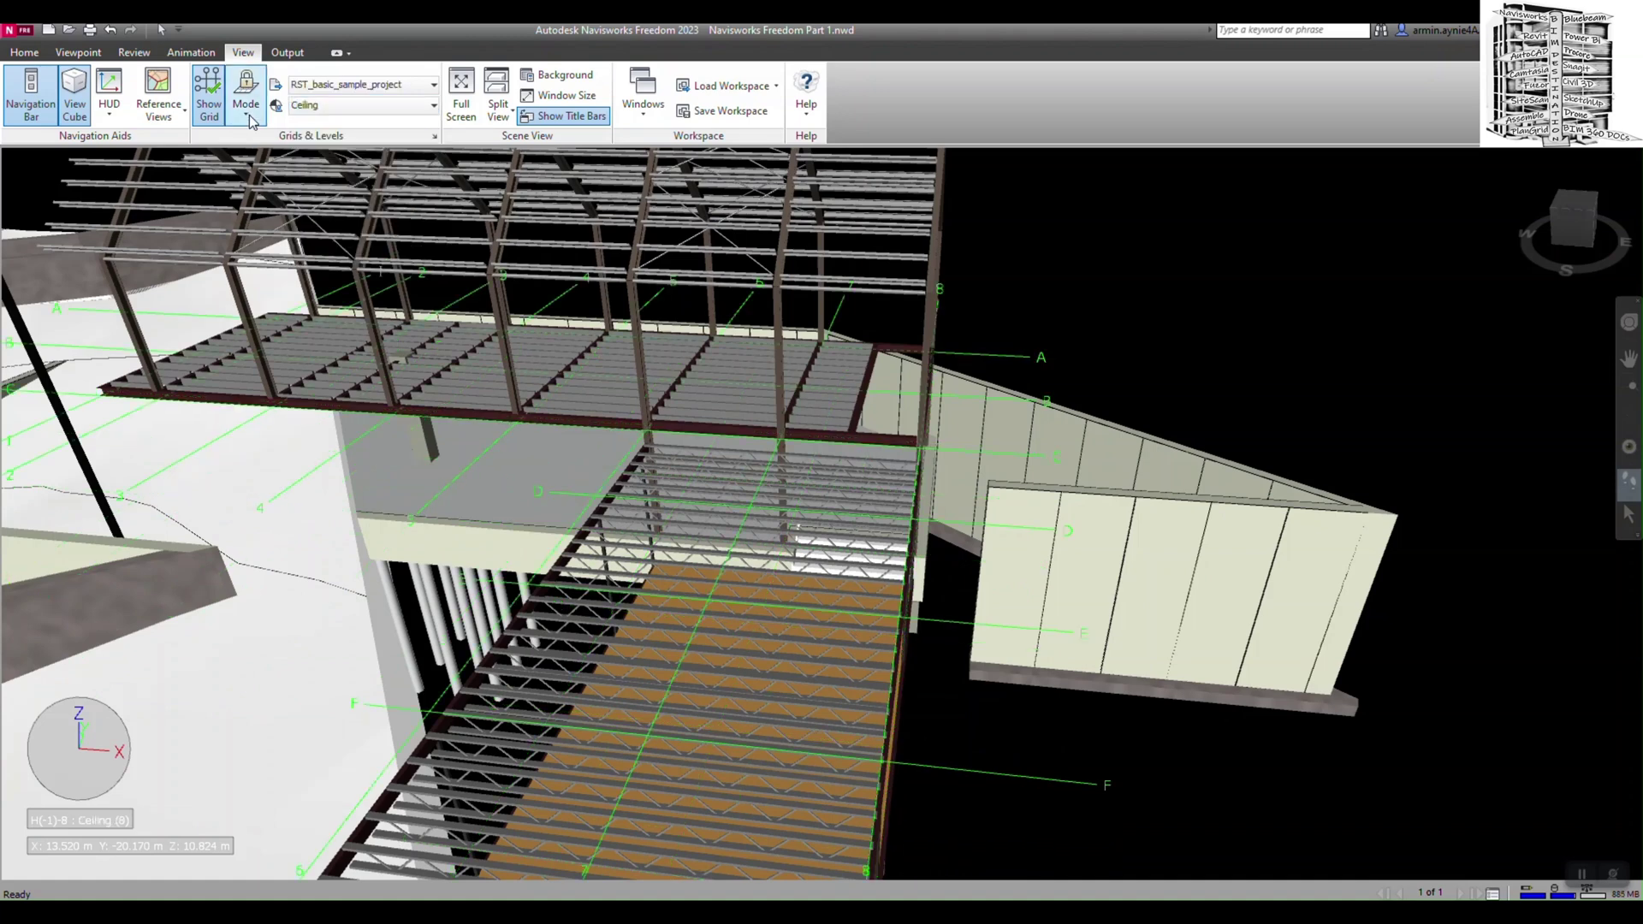
# - Compare the All and Above and Below grid modes, then return Mode to Fixed
pyautogui.click(251, 122)
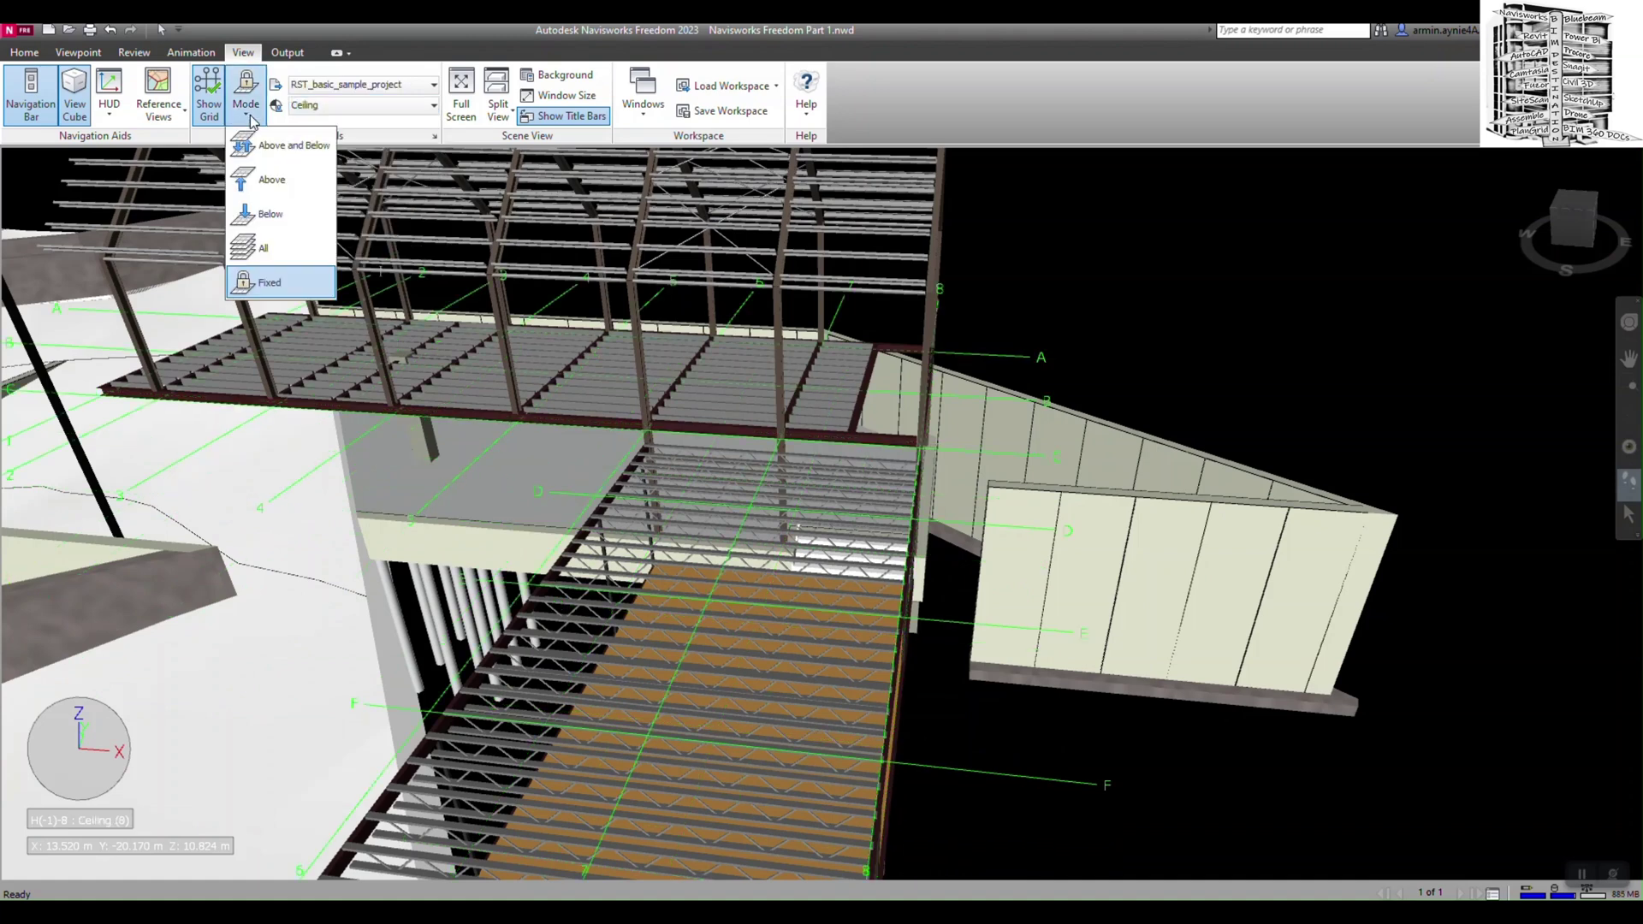
pyautogui.click(260, 248)
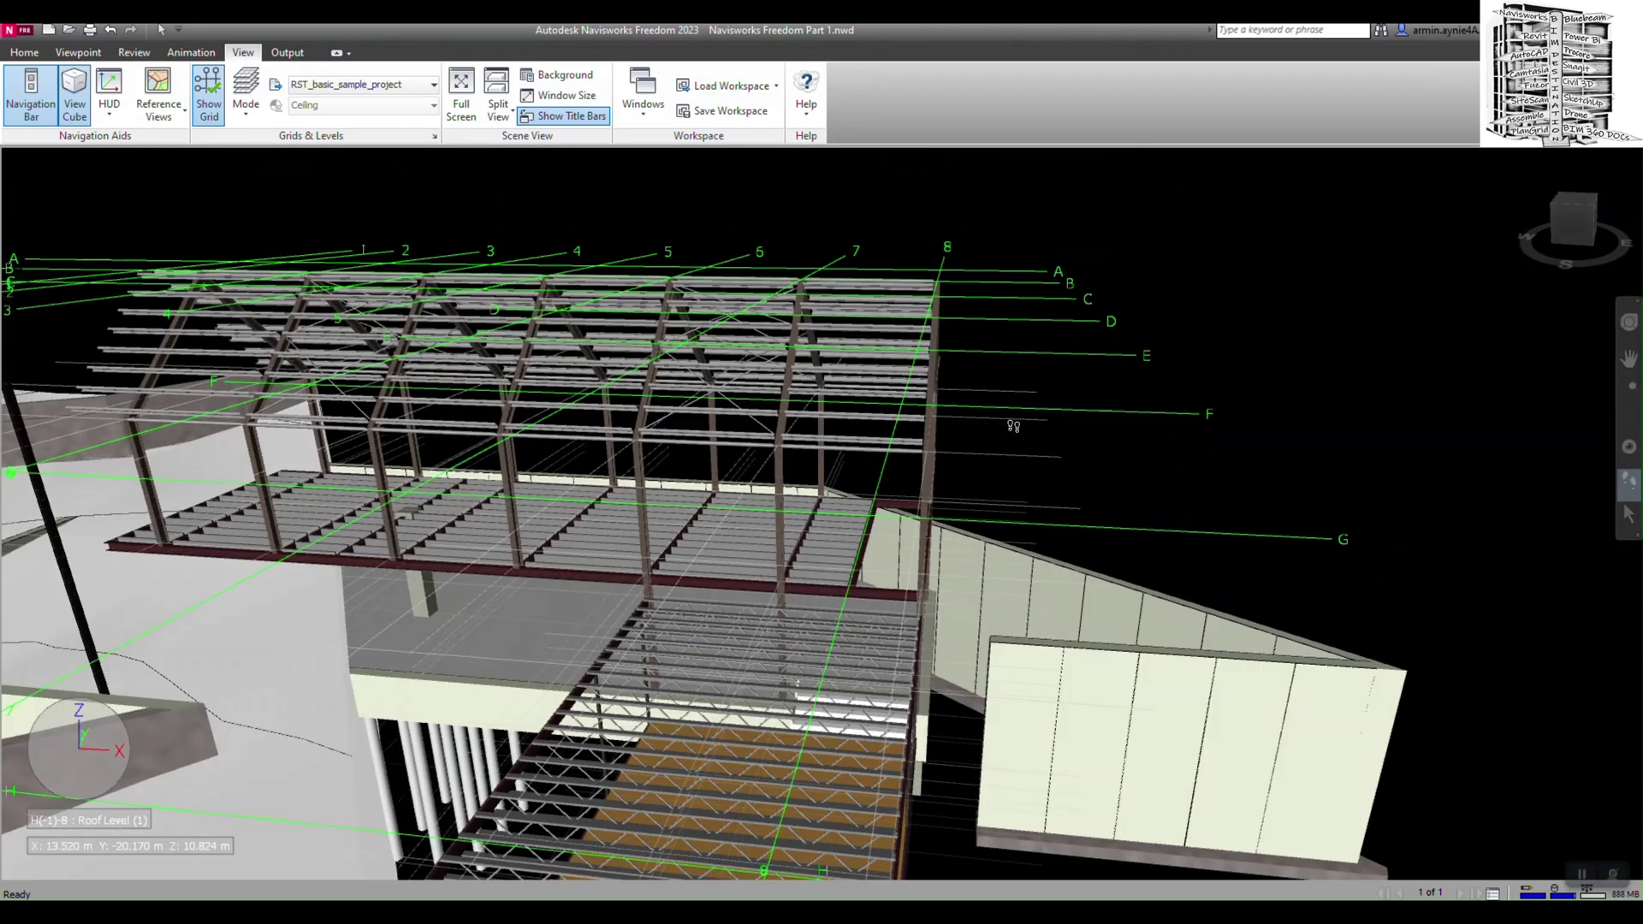
pyautogui.click(249, 120)
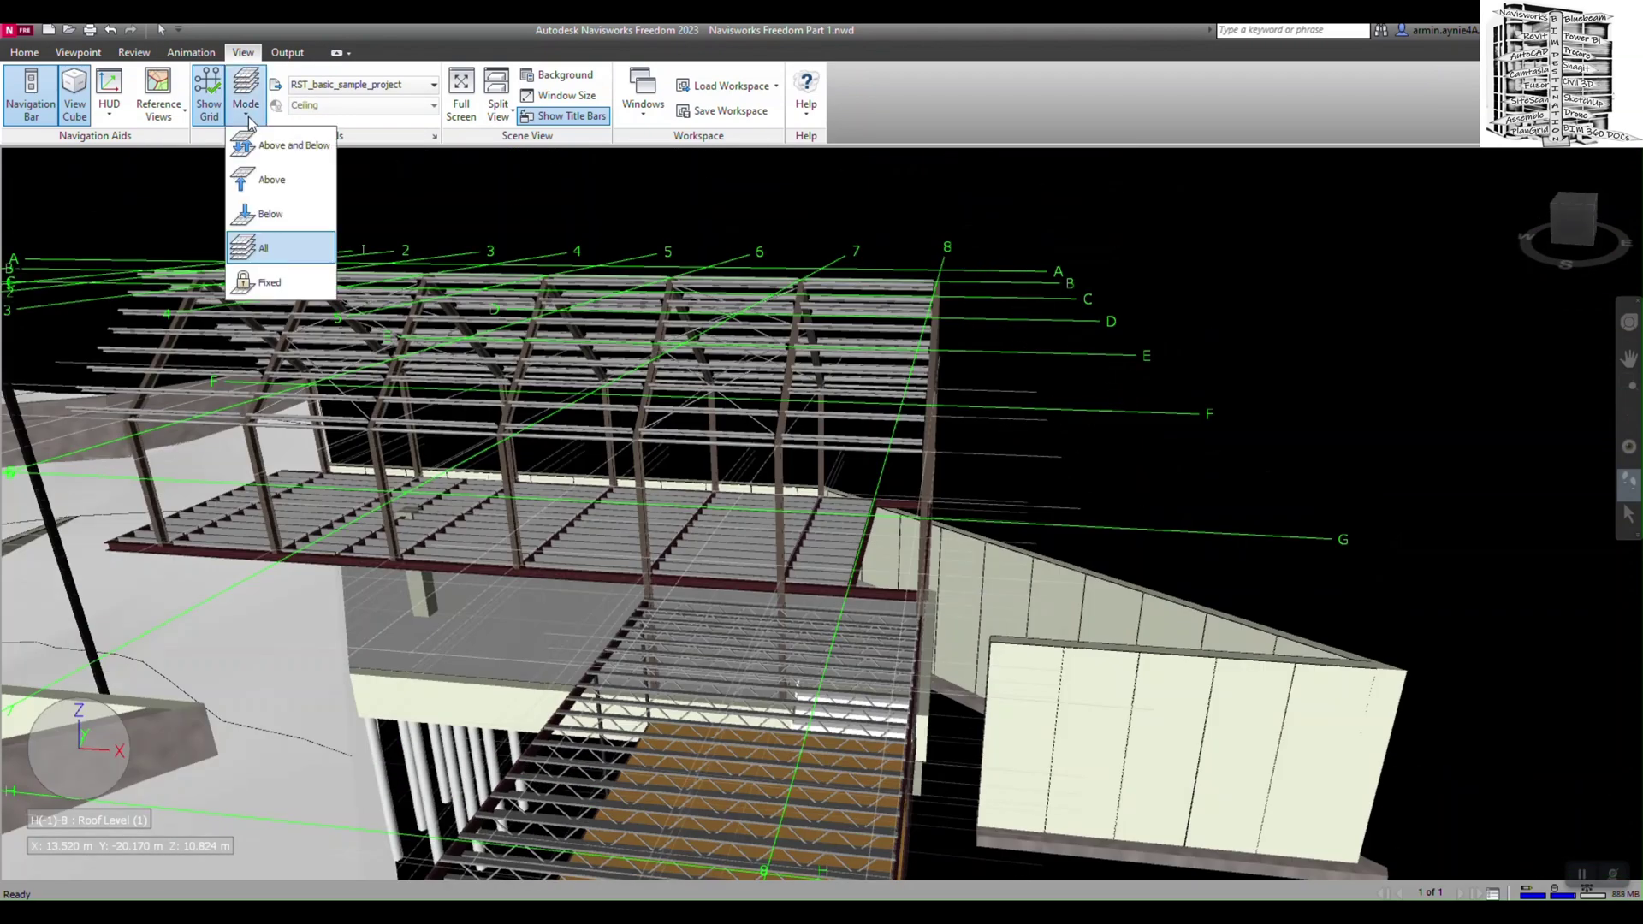
pyautogui.click(259, 147)
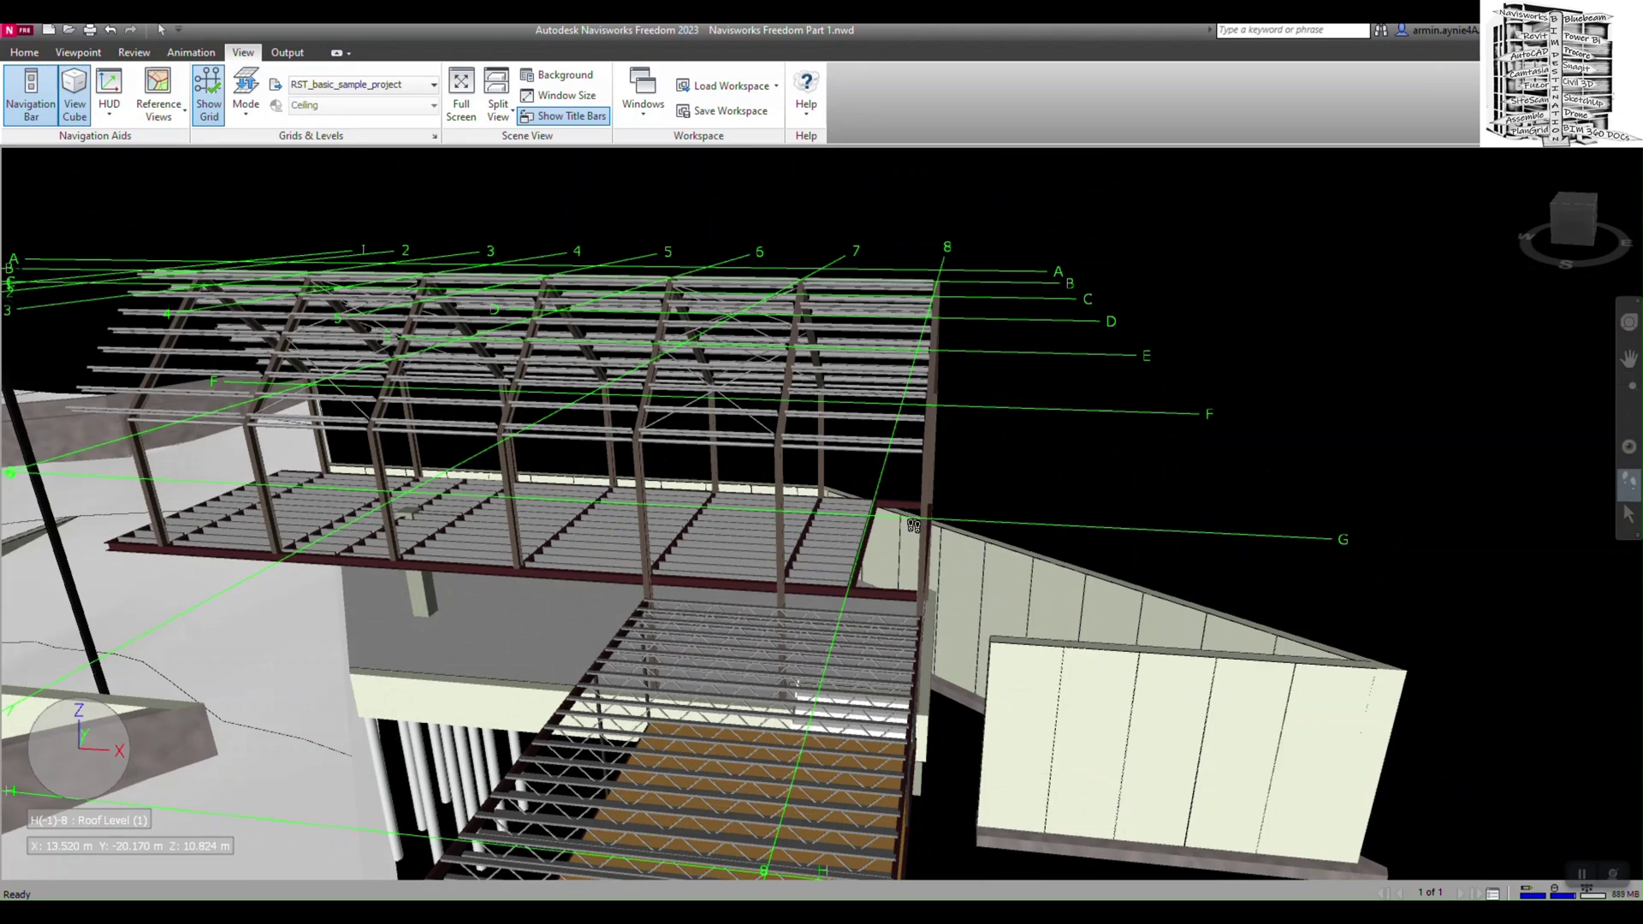
pyautogui.moveTo(924, 471); pyautogui.dragTo(918, 616)
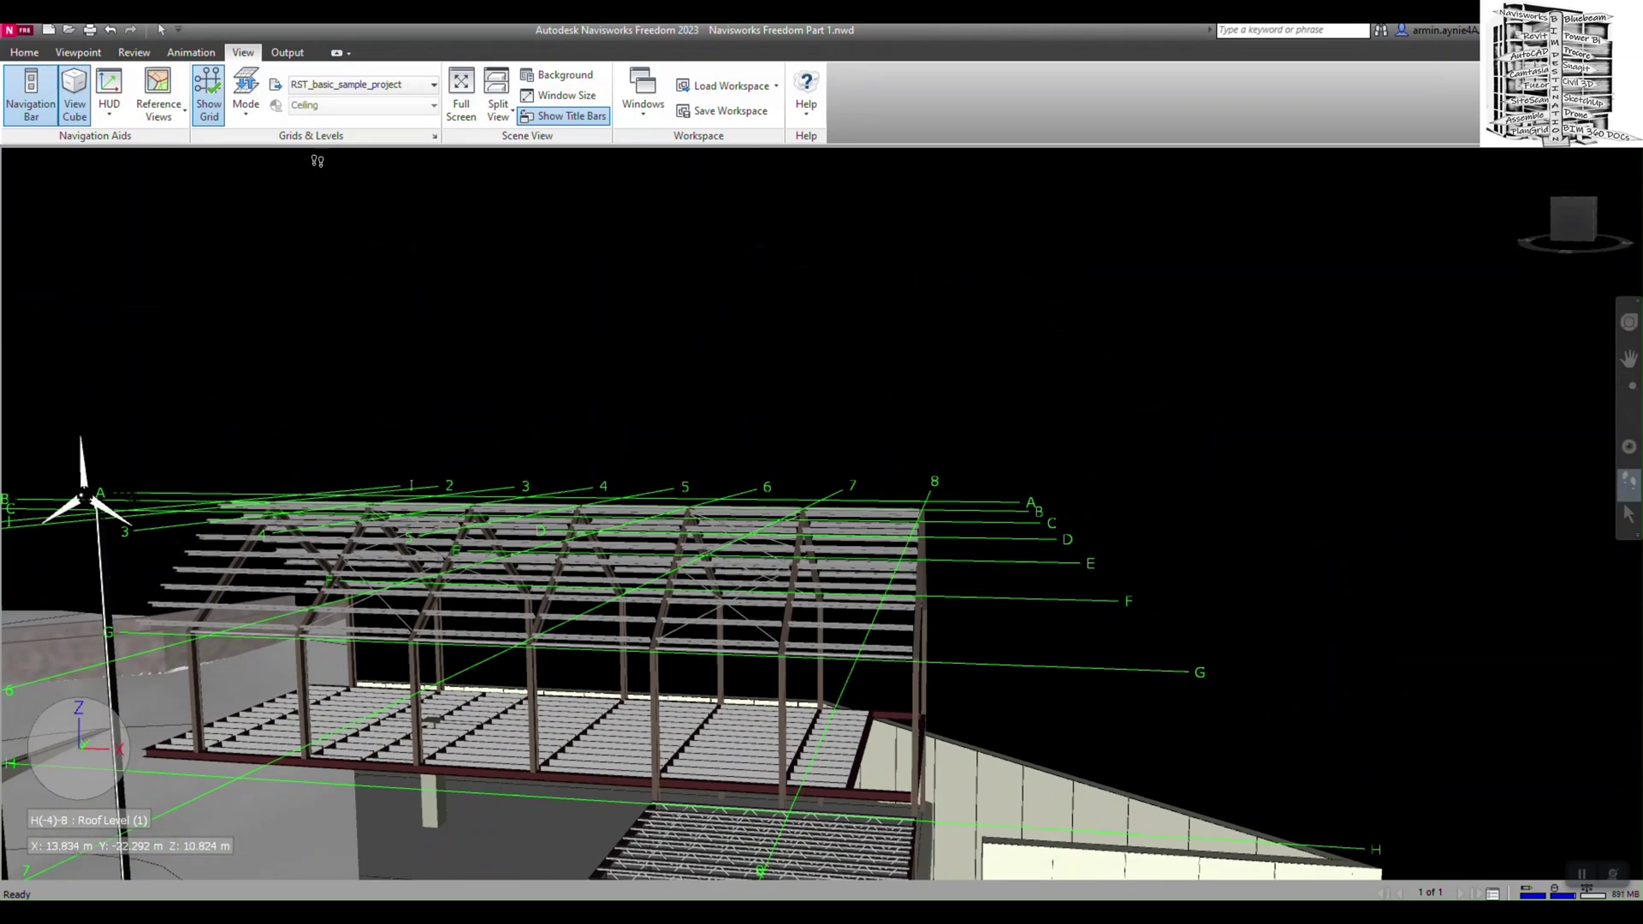
pyautogui.click(247, 109)
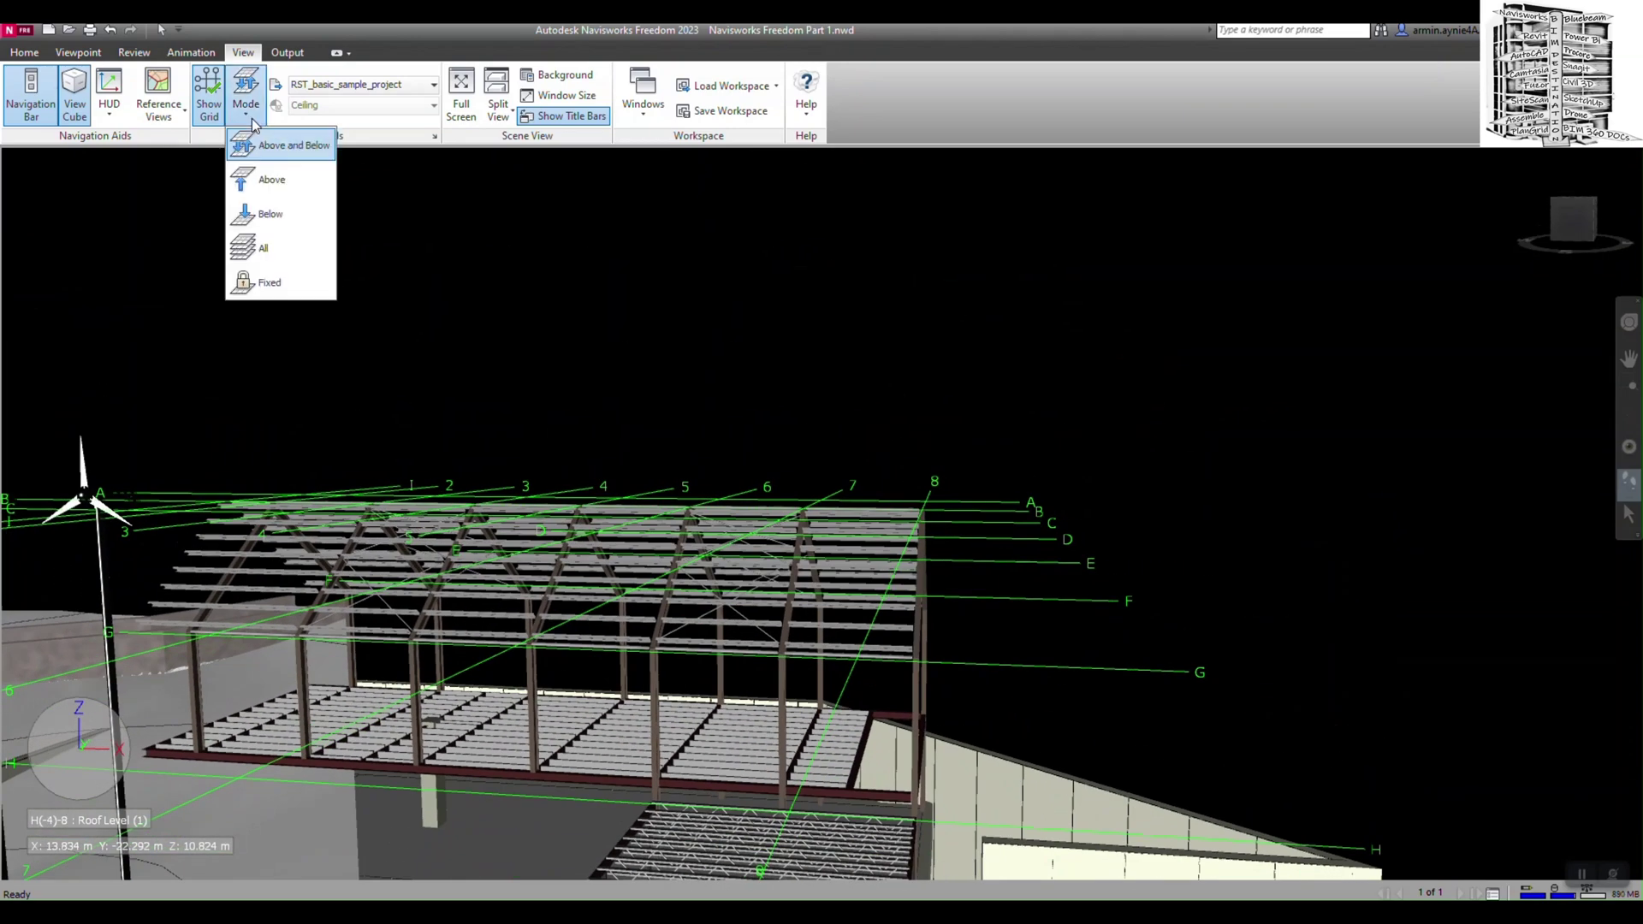
pyautogui.click(274, 289)
pyautogui.click(347, 108)
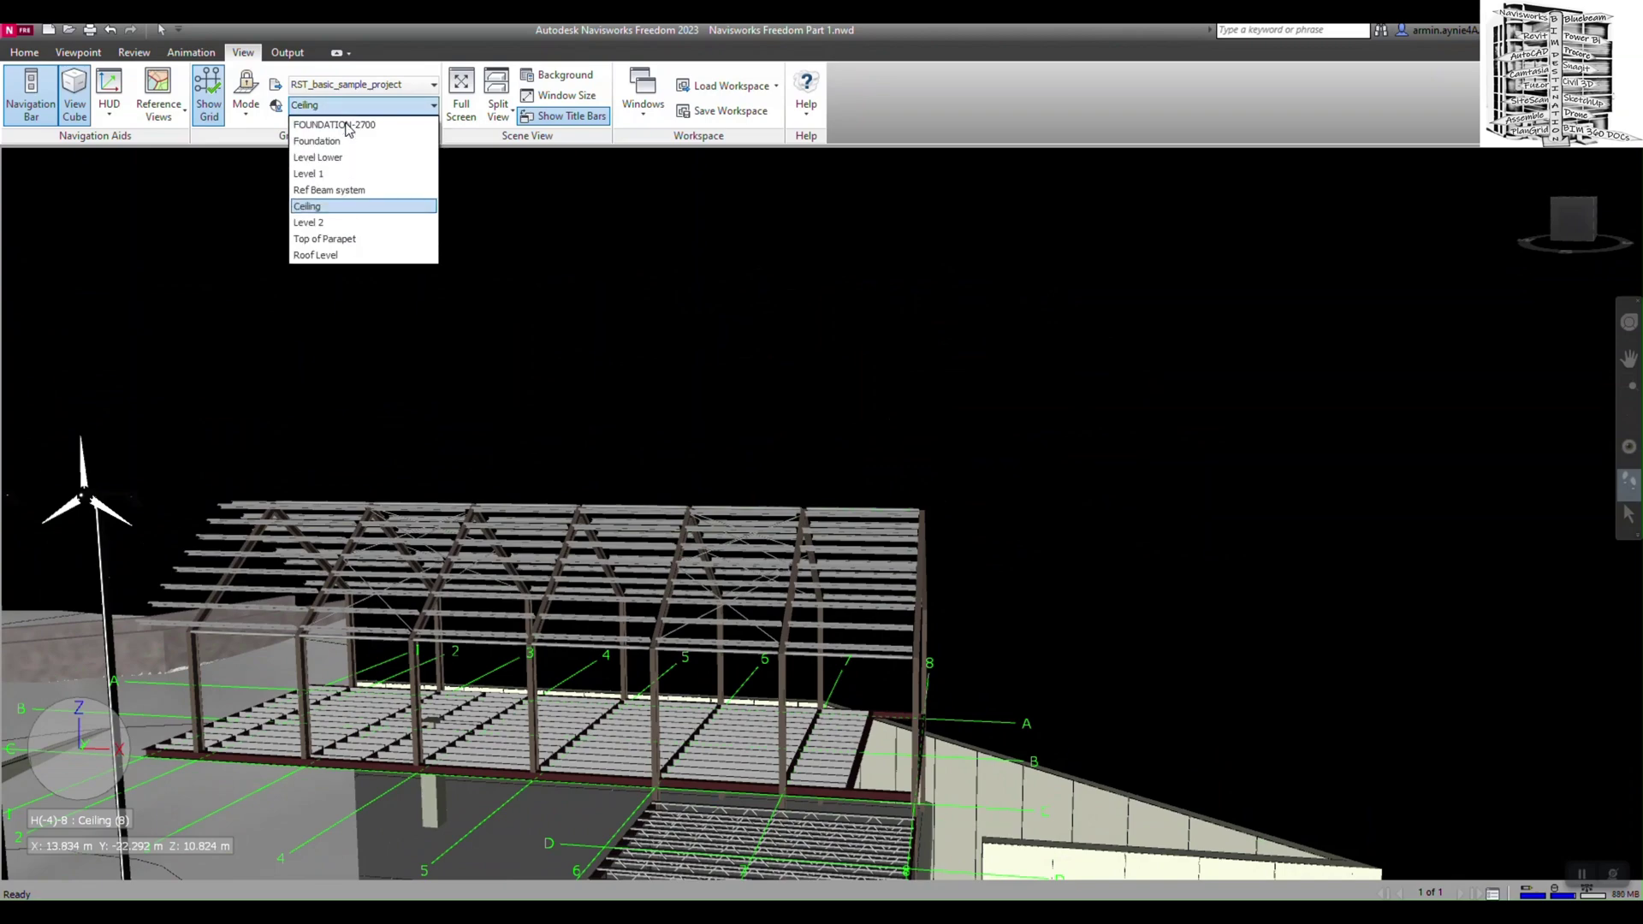
pyautogui.scroll(-5, 736, 385)
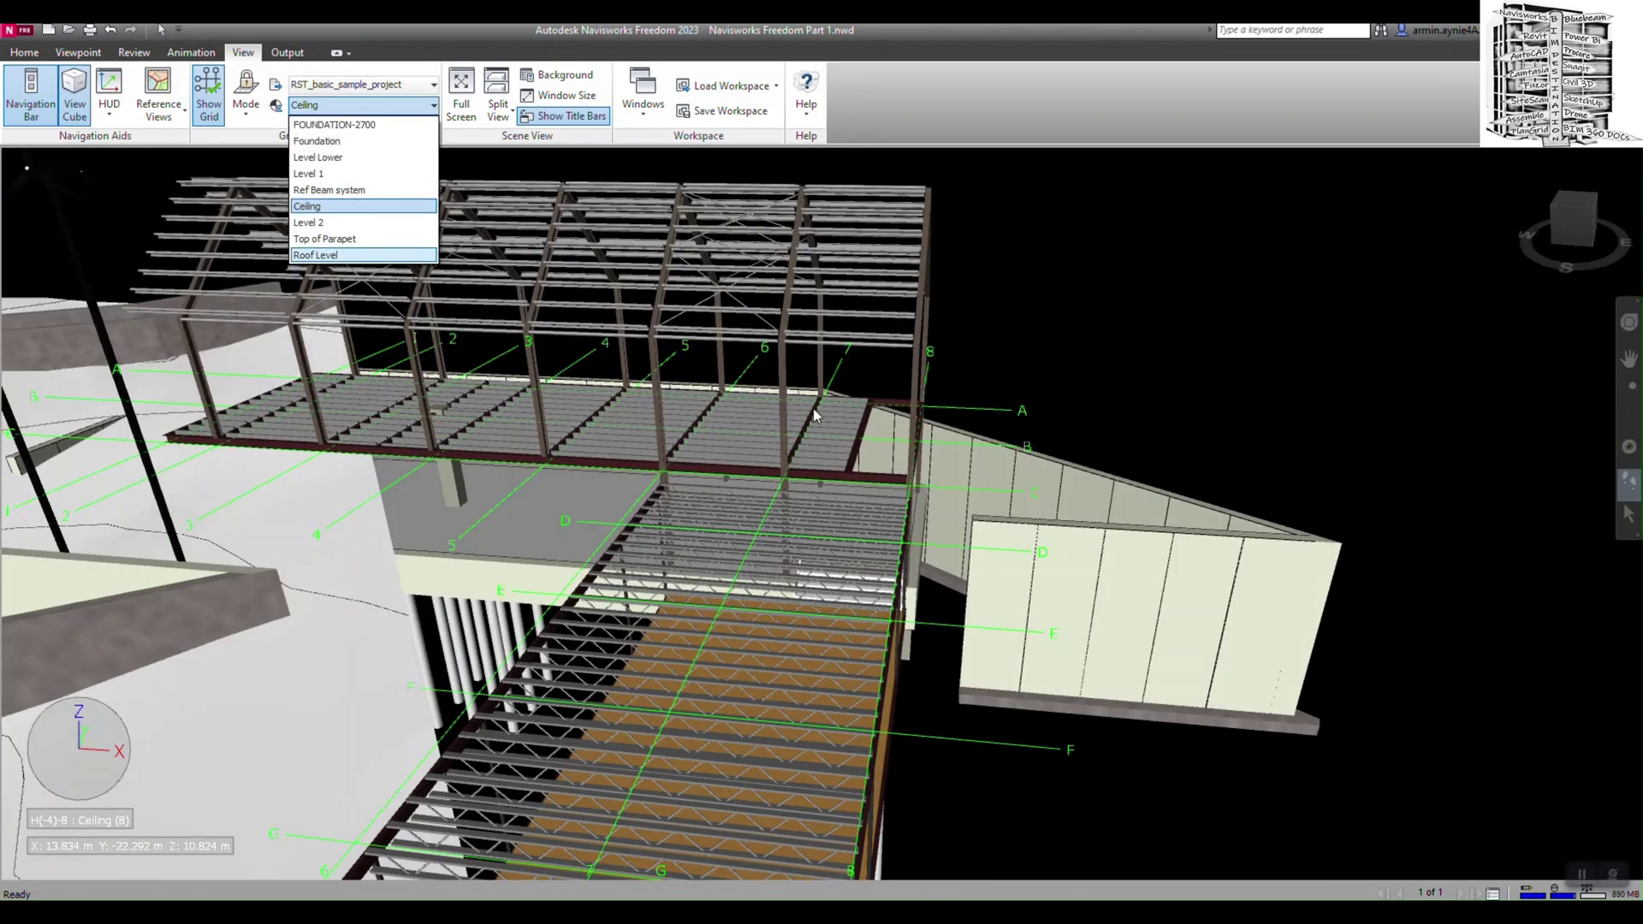
pyautogui.click(1228, 368)
pyautogui.moveTo(1339, 412); pyautogui.dragTo(605, 368)
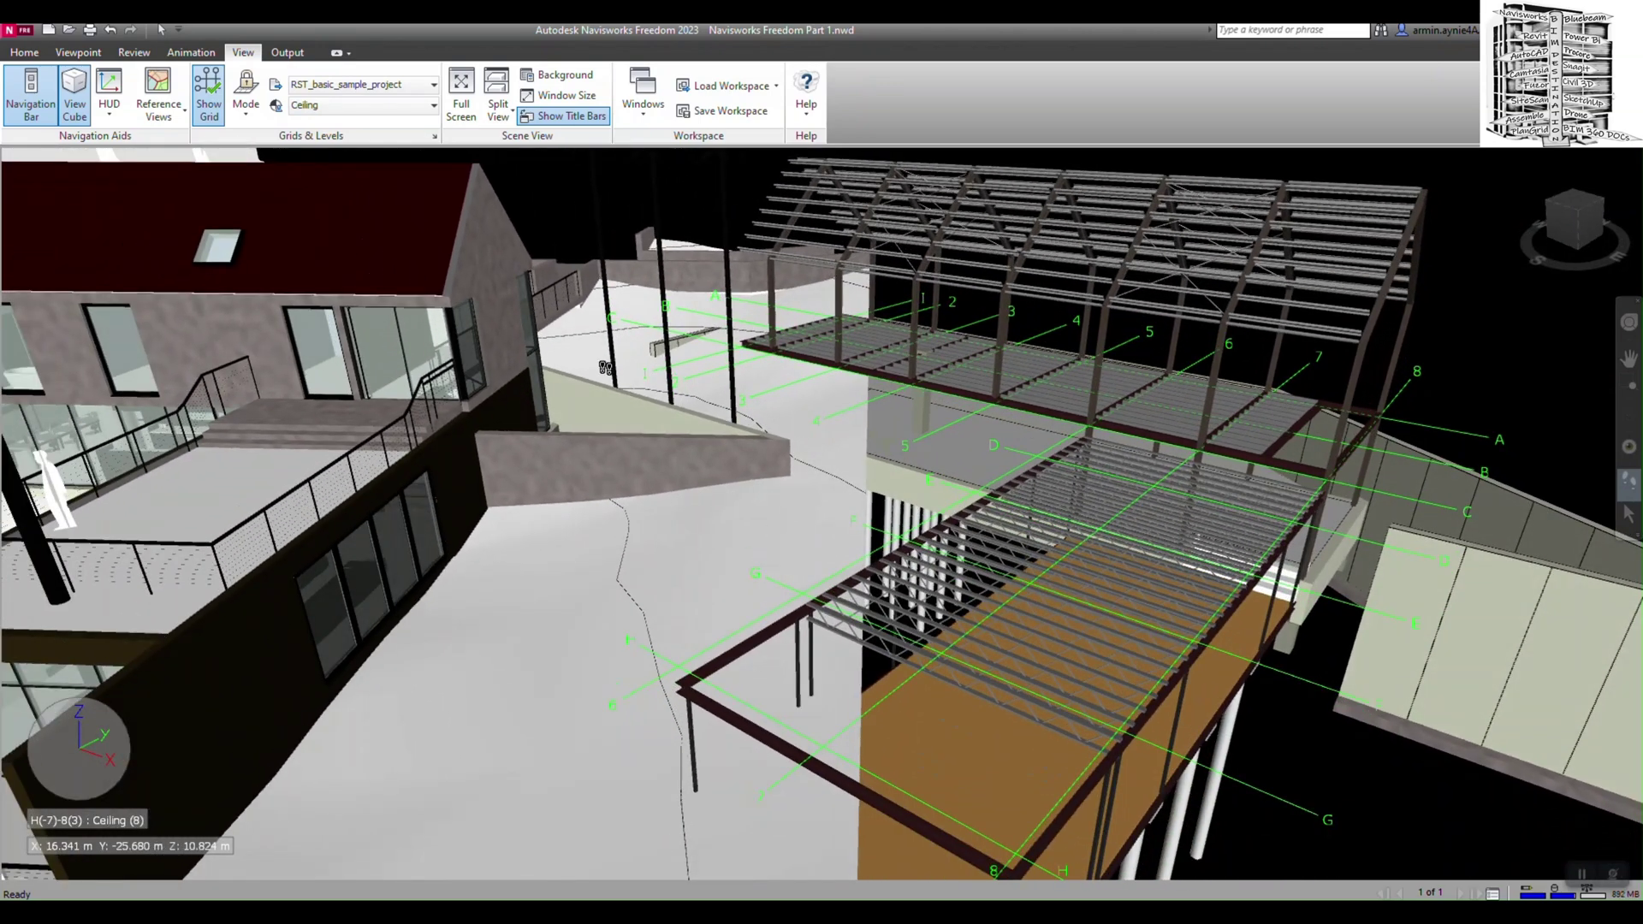
# - Toggle Show Grid off and on, then fix the grid at the Foundation level
pyautogui.click(214, 115)
pyautogui.click(214, 114)
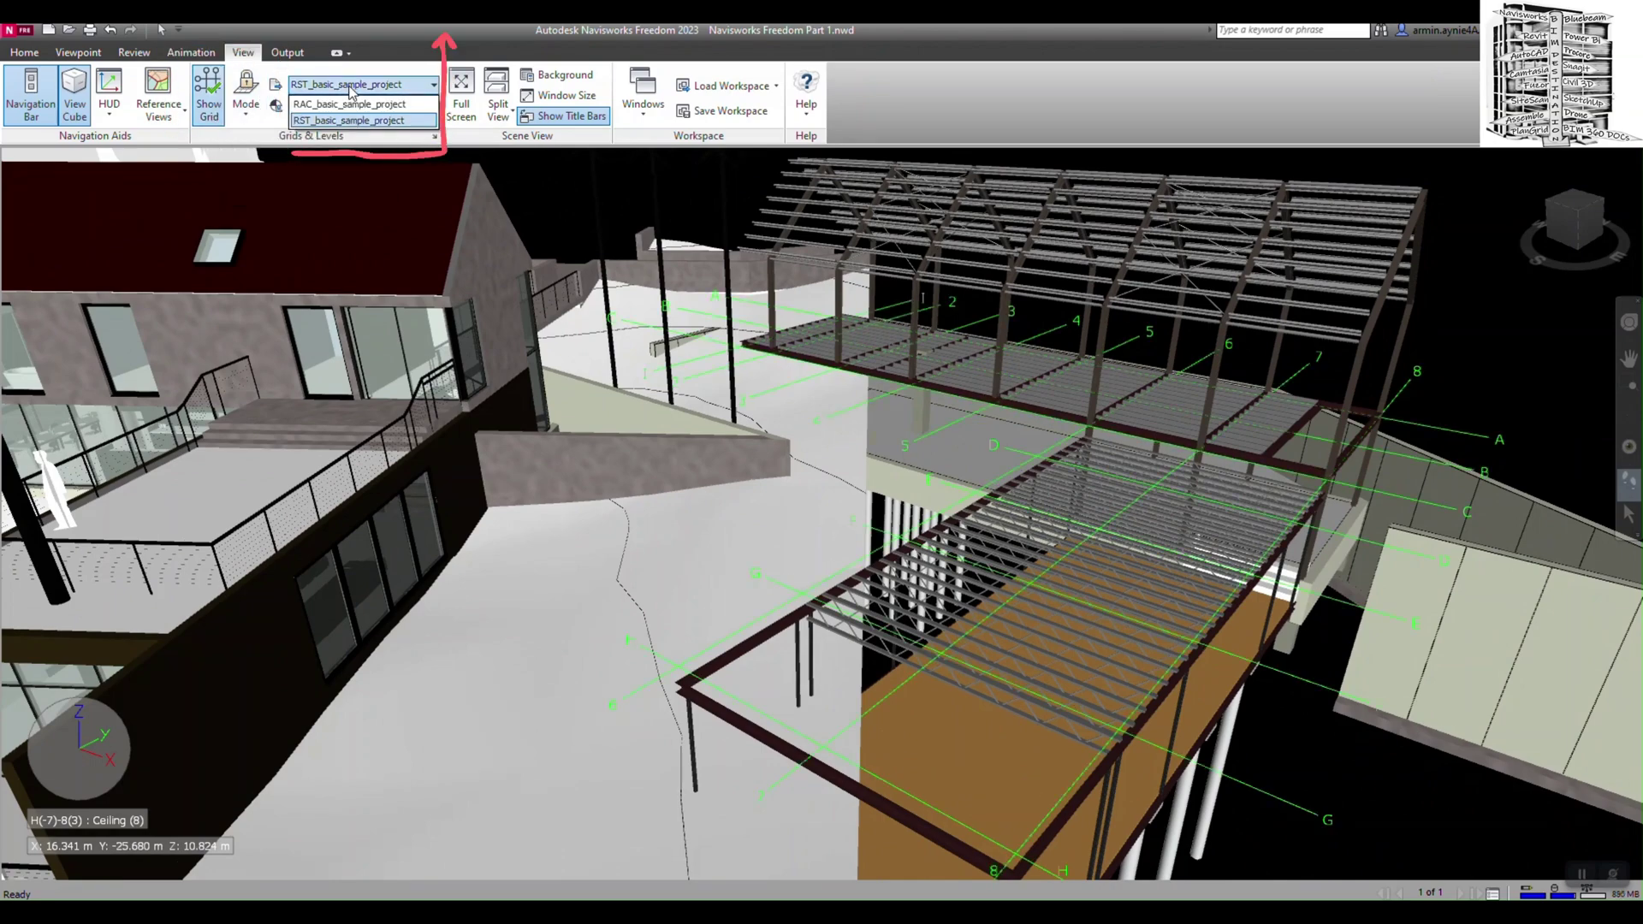
pyautogui.click(346, 105)
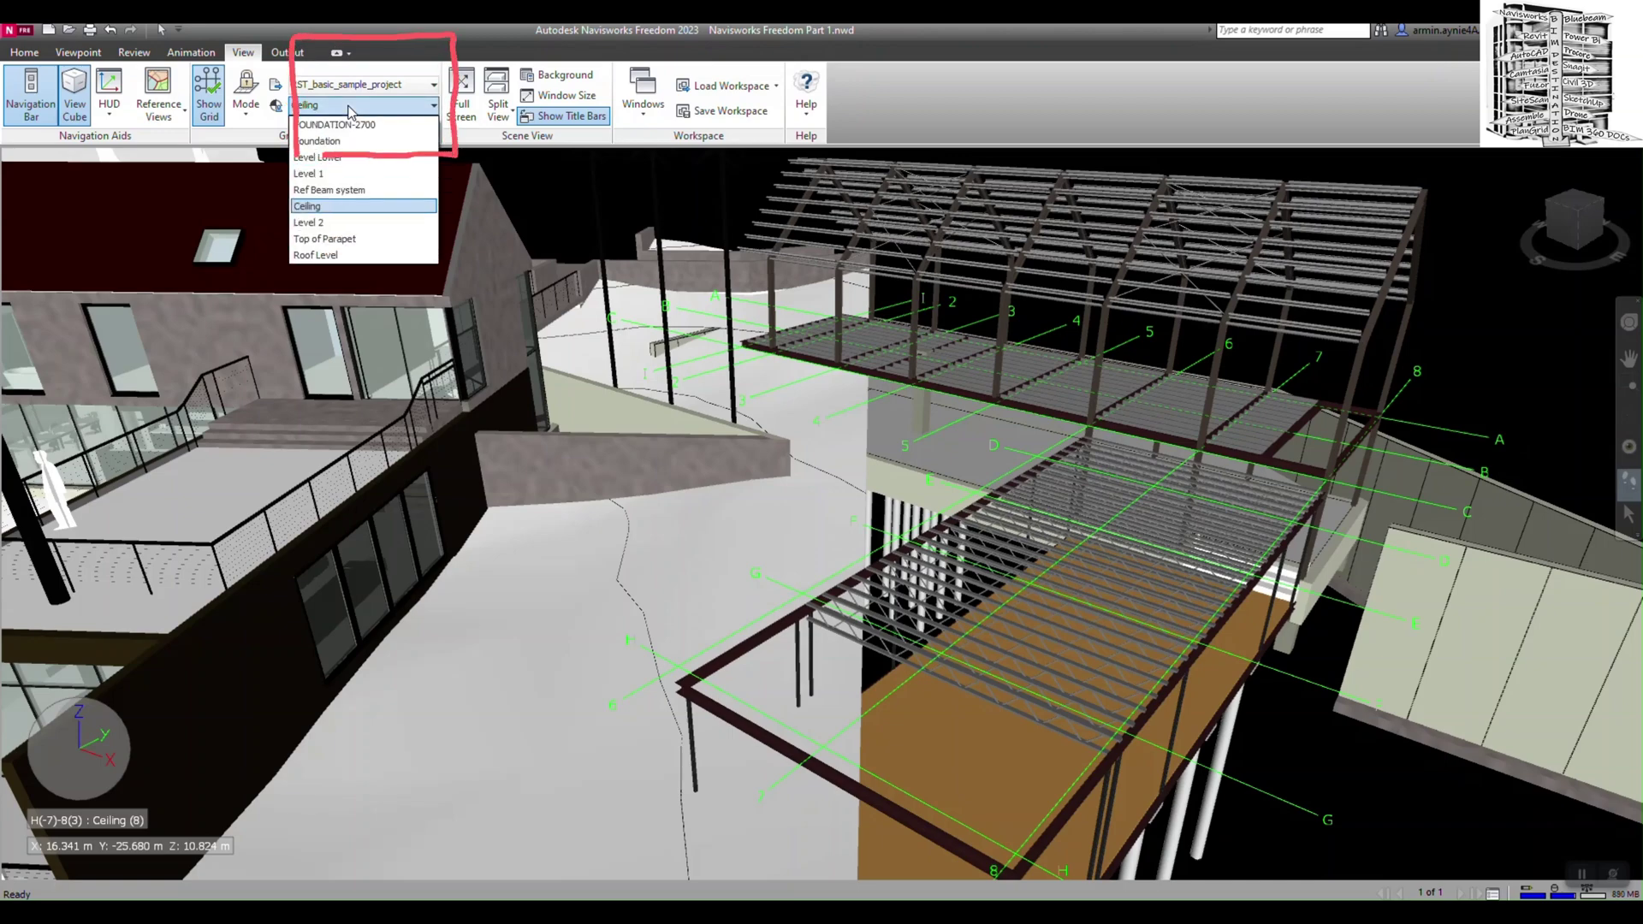
pyautogui.click(330, 141)
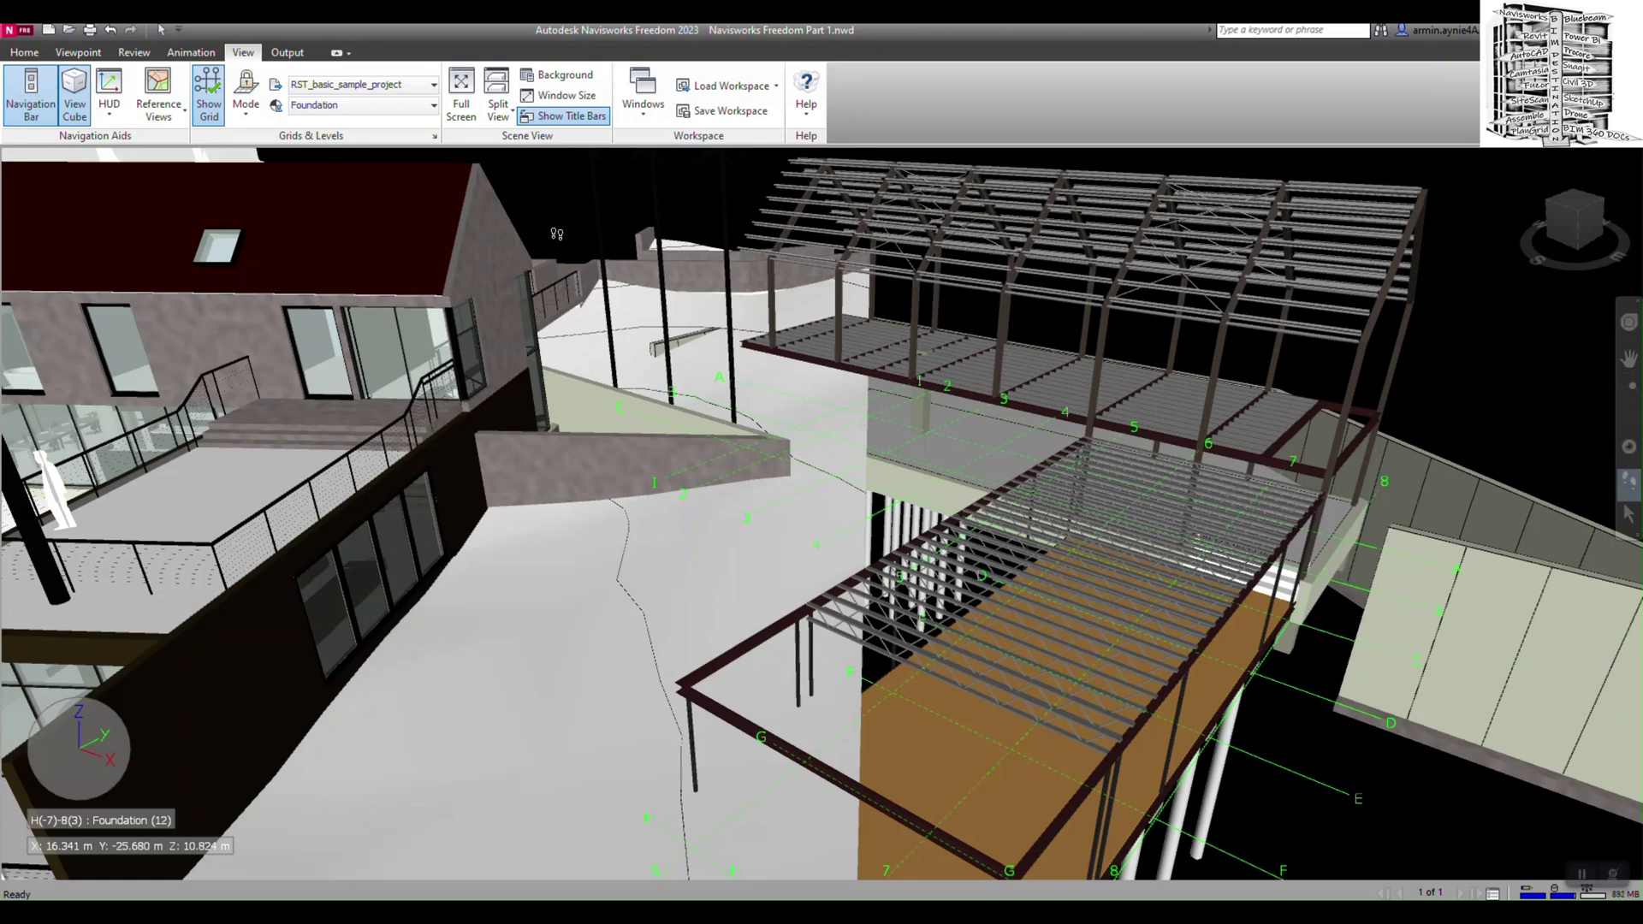
# - Open the Plan View reference window and reposition the camera on the plan
pyautogui.click(156, 119)
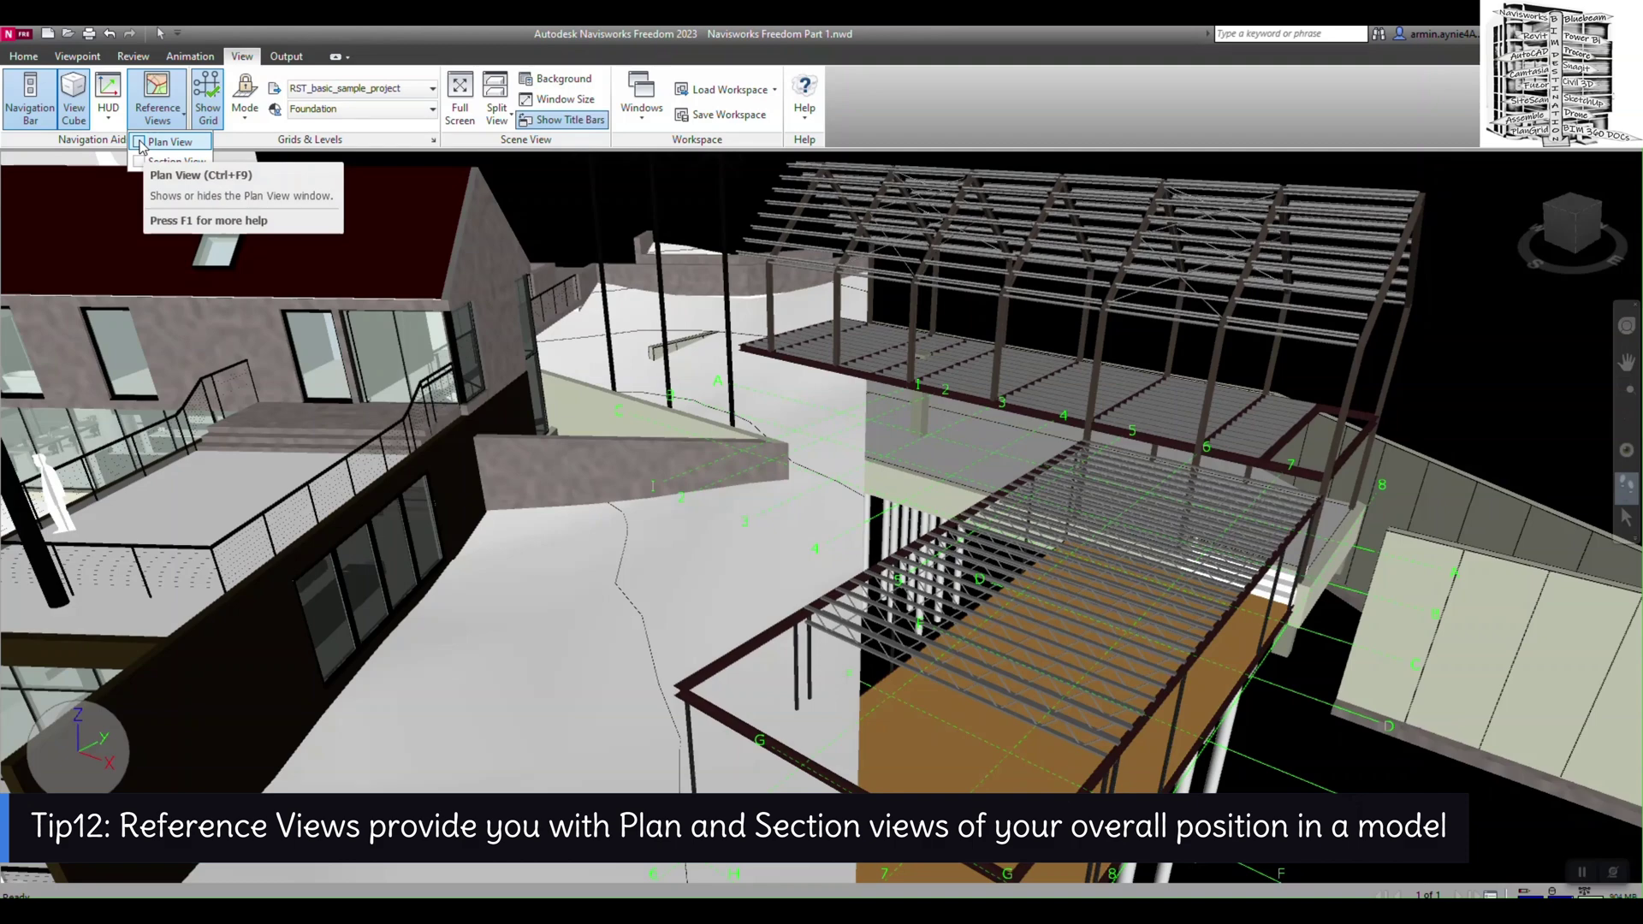
pyautogui.click(139, 142)
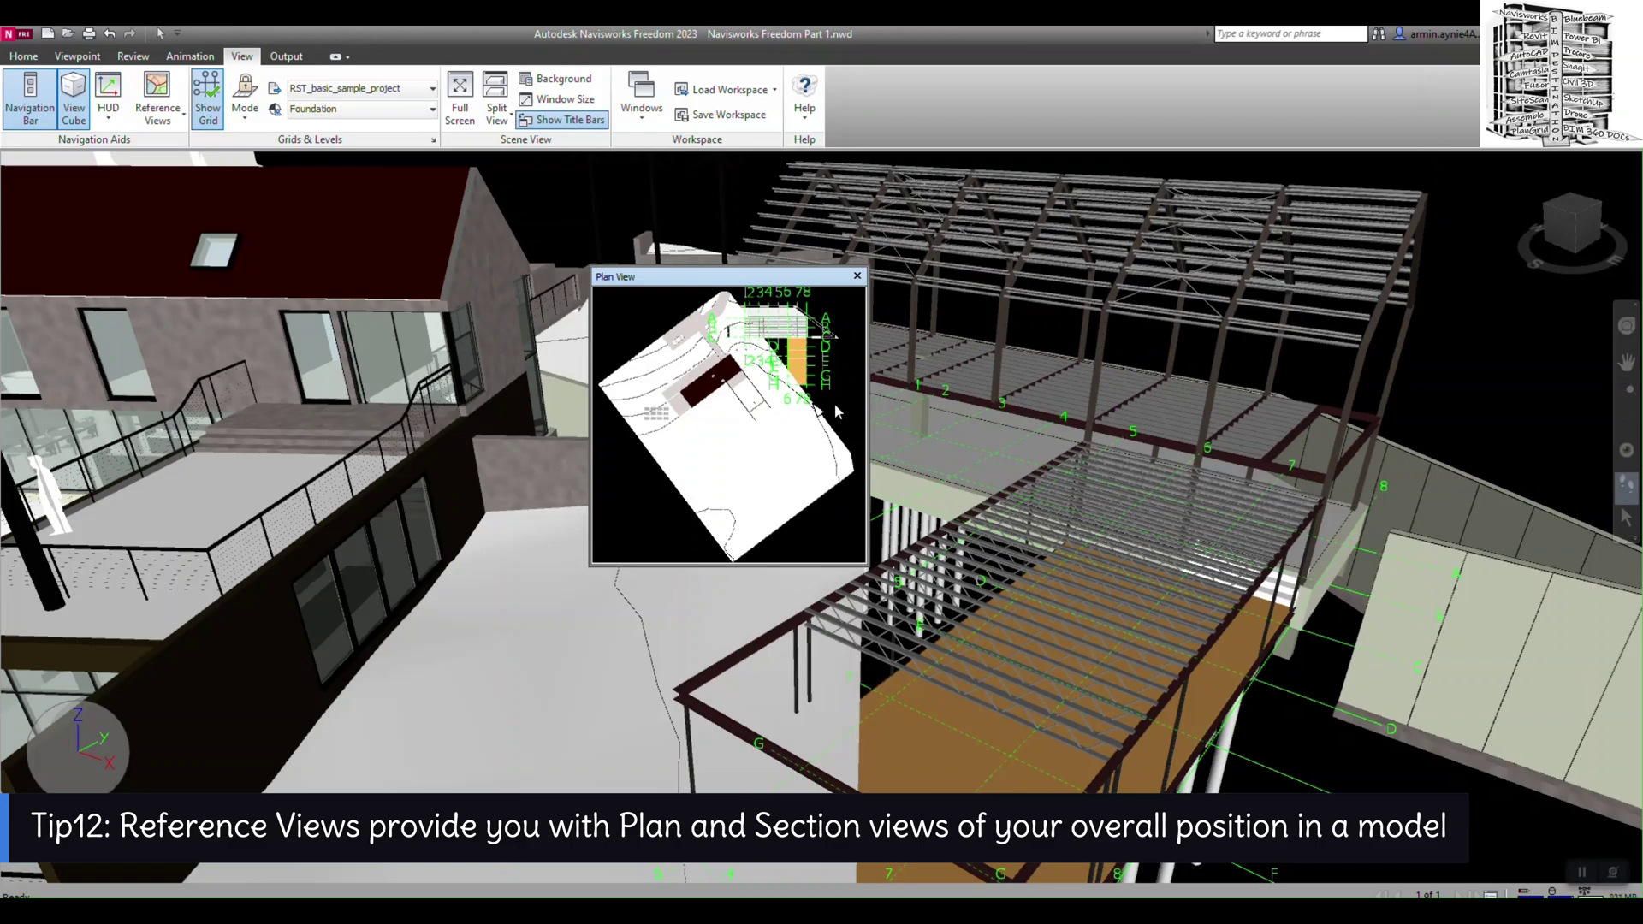
pyautogui.moveTo(817, 411)
pyautogui.mouseDown()
pyautogui.moveTo(798, 327)
pyautogui.moveTo(781, 329)
pyautogui.moveTo(1423, 265)
pyautogui.moveTo(1503, 416)
pyautogui.moveTo(1505, 459)
pyautogui.moveTo(1610, 524)
pyautogui.moveTo(227, 502)
pyautogui.moveTo(829, 544)
pyautogui.moveTo(826, 180)
pyautogui.moveTo(1296, 454)
pyautogui.moveTo(1612, 565)
pyautogui.moveTo(1621, 528)
pyautogui.mouseUp()
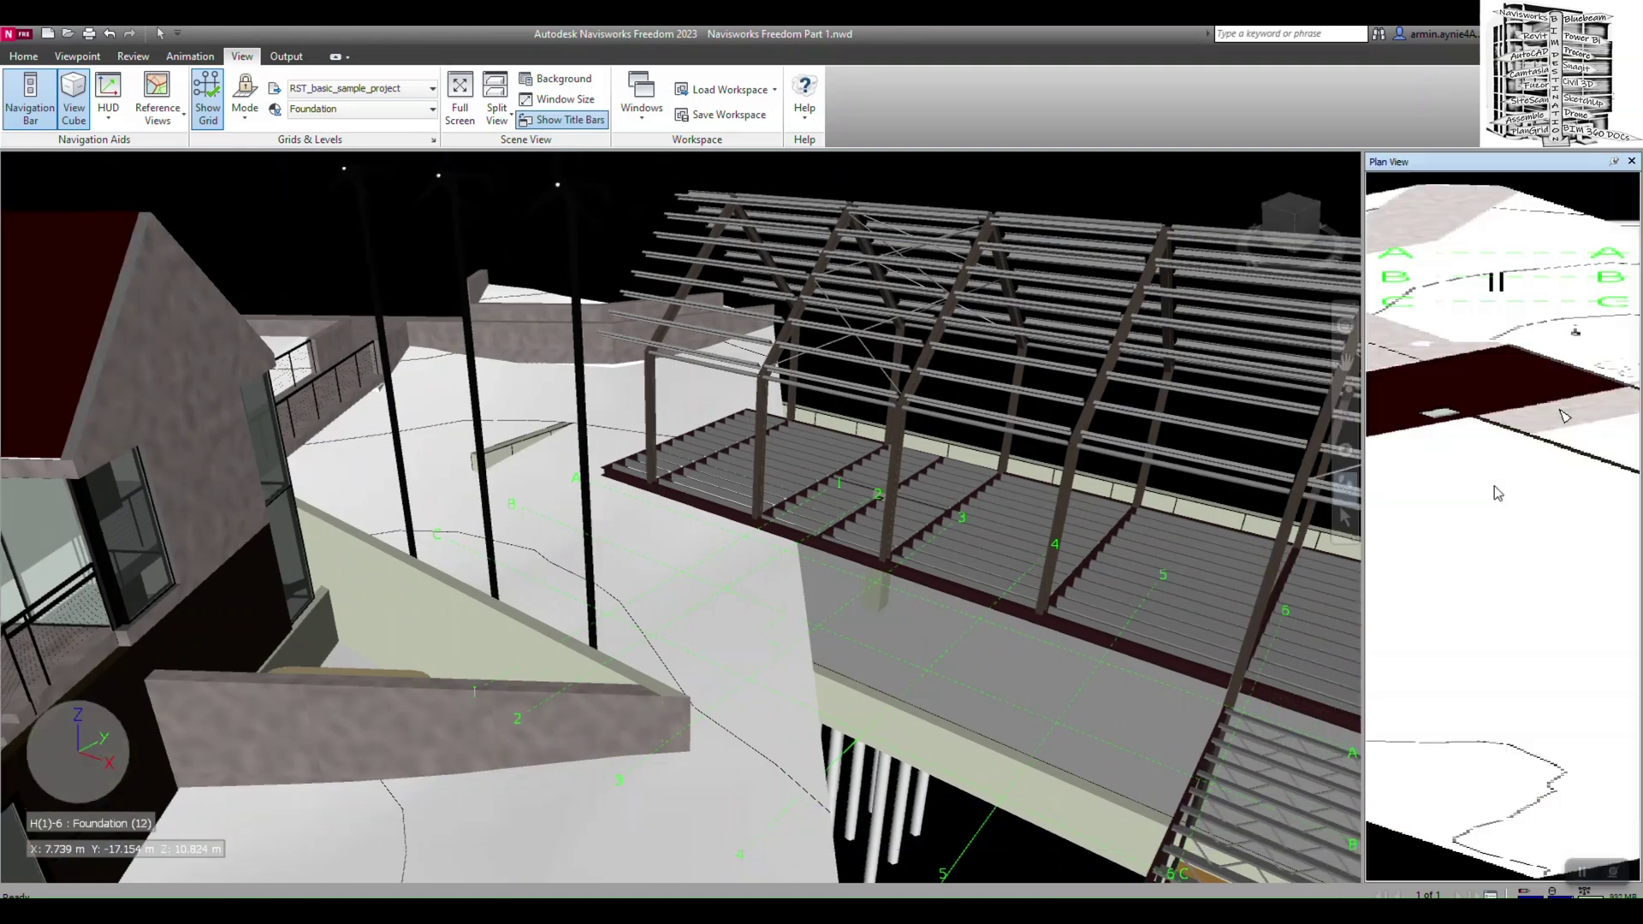
# - Walk through the site past the platform toward the wall and columns
pyautogui.moveTo(979, 644); pyautogui.dragTo(901, 550)
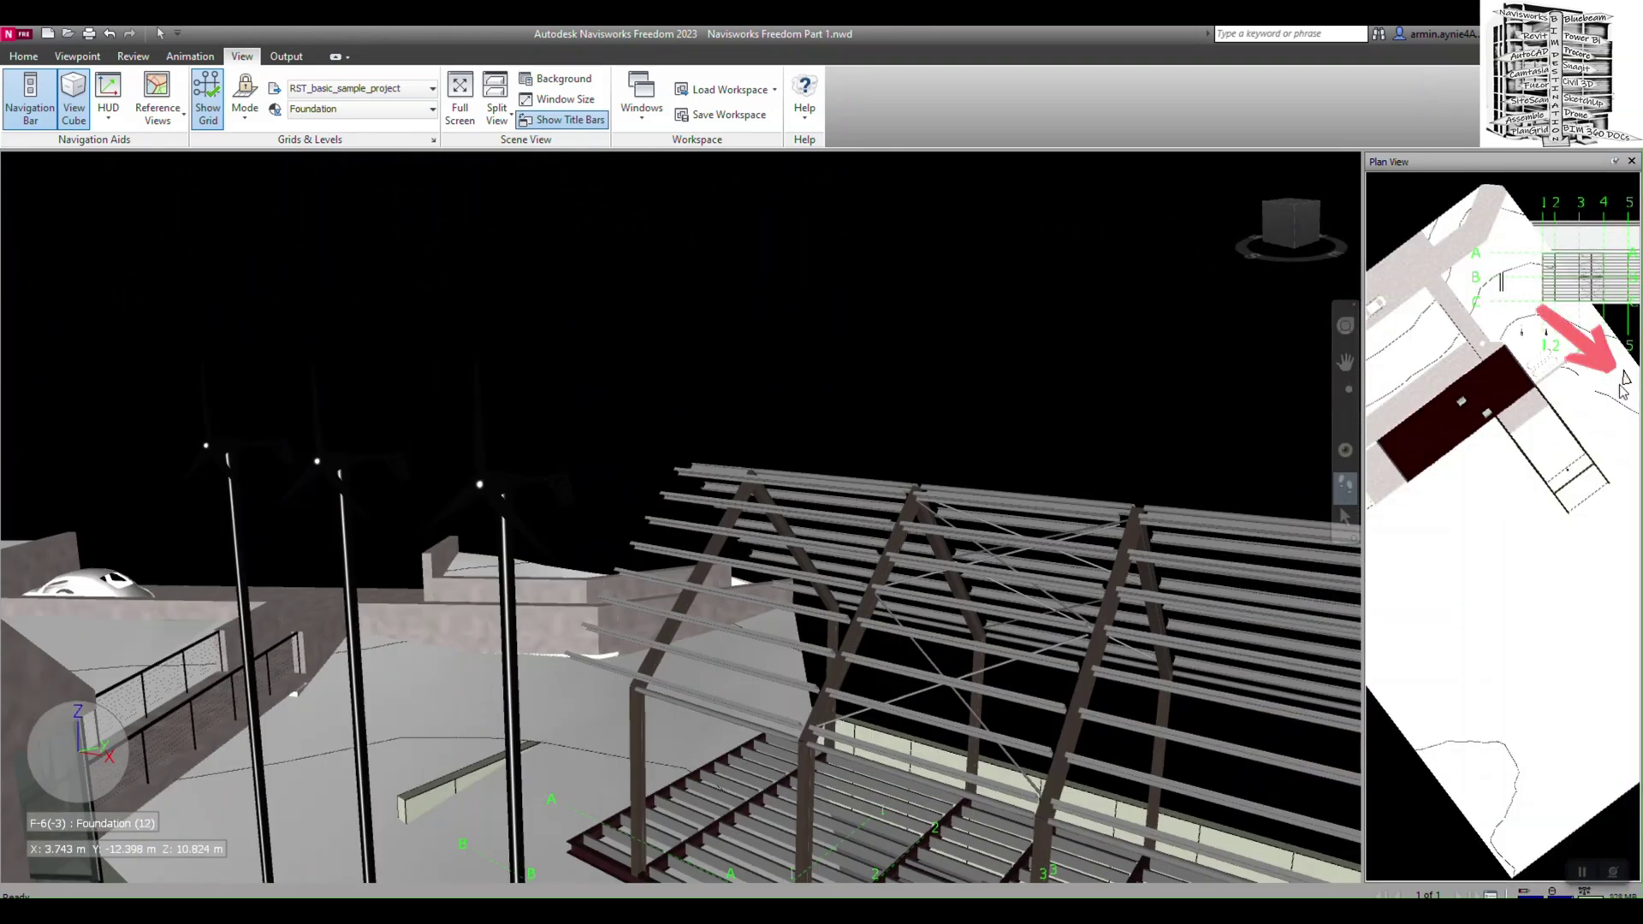
pyautogui.moveTo(953, 413); pyautogui.dragTo(907, 669)
pyautogui.moveTo(916, 609); pyautogui.dragTo(659, 466)
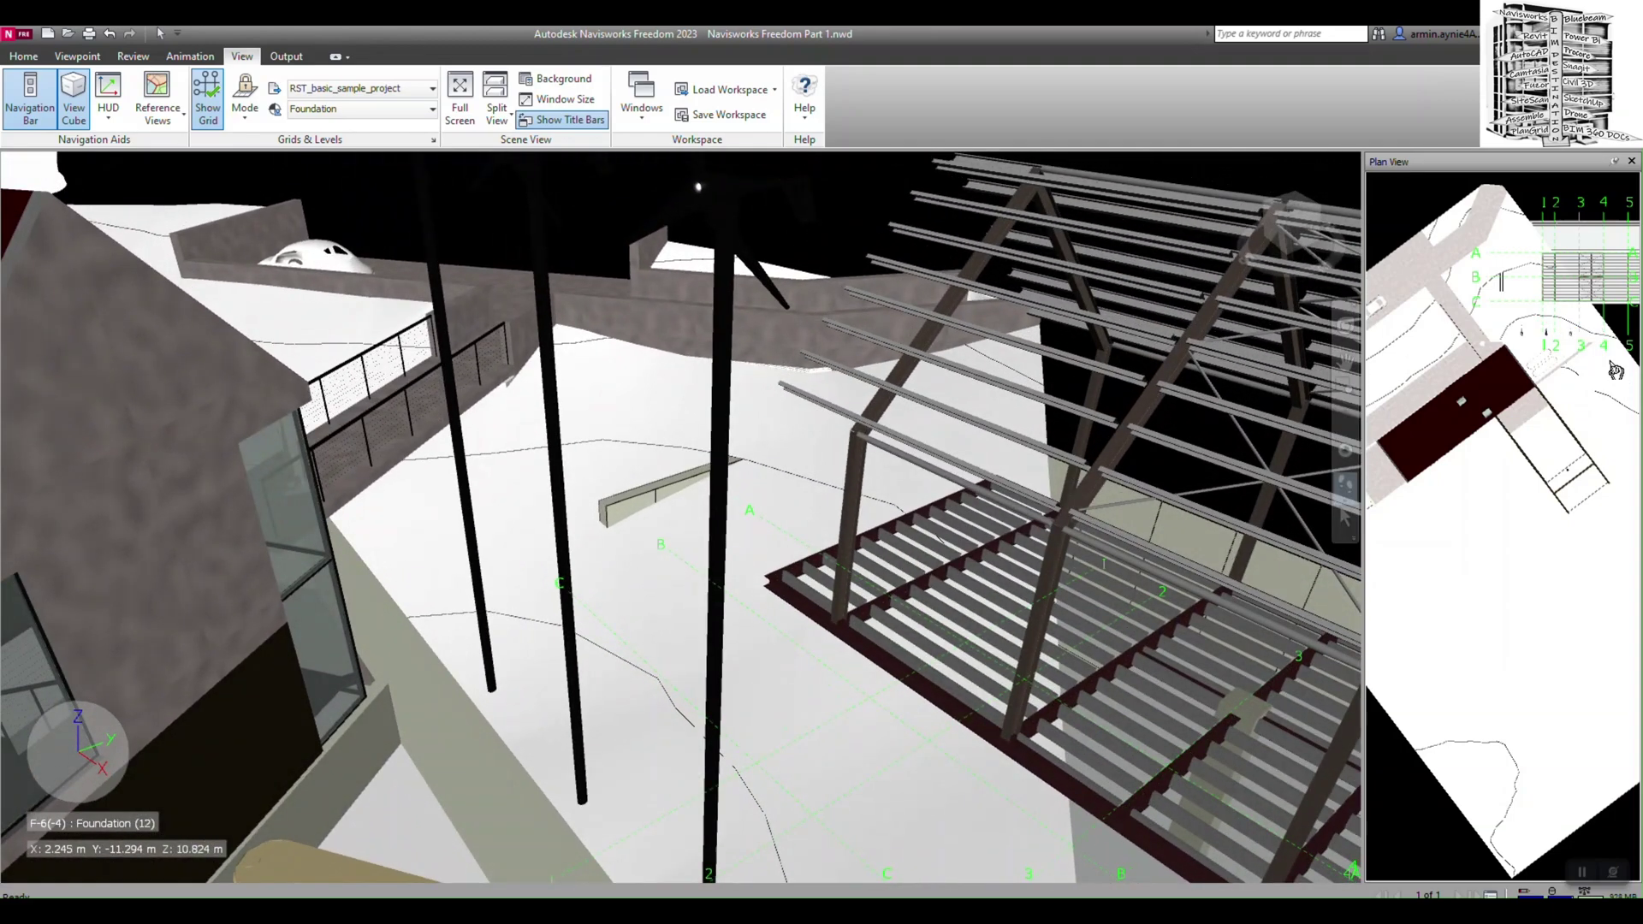
pyautogui.moveTo(1616, 369); pyautogui.dragTo(1506, 428)
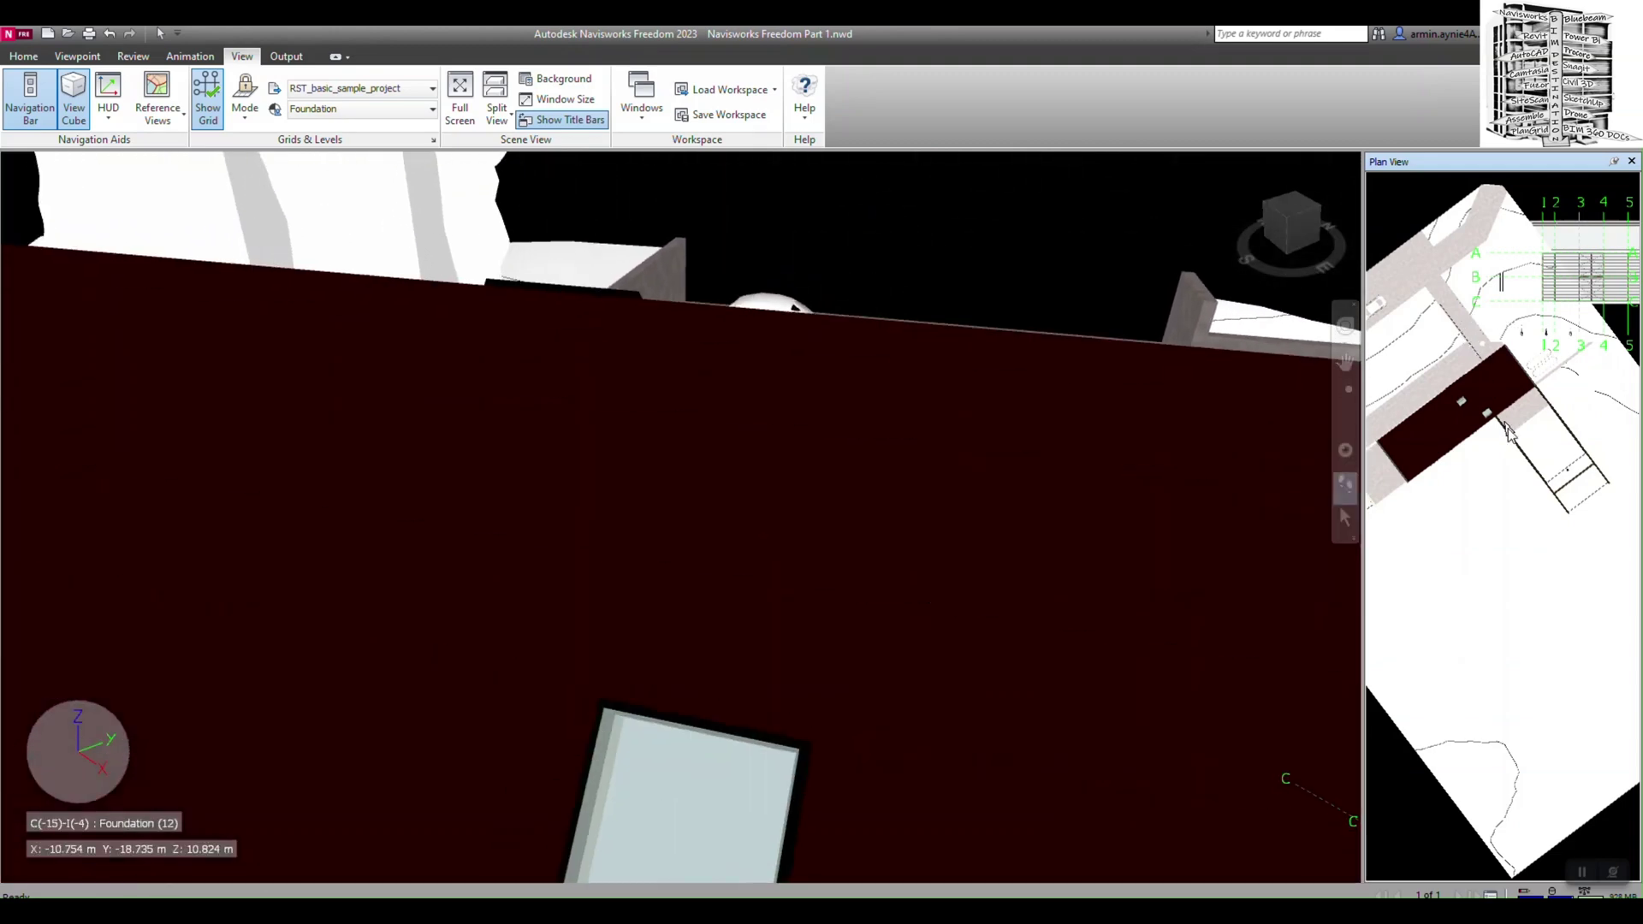
# - Open the Section View reference window, checking its Plan View and Section View tabs
pyautogui.click(169, 120)
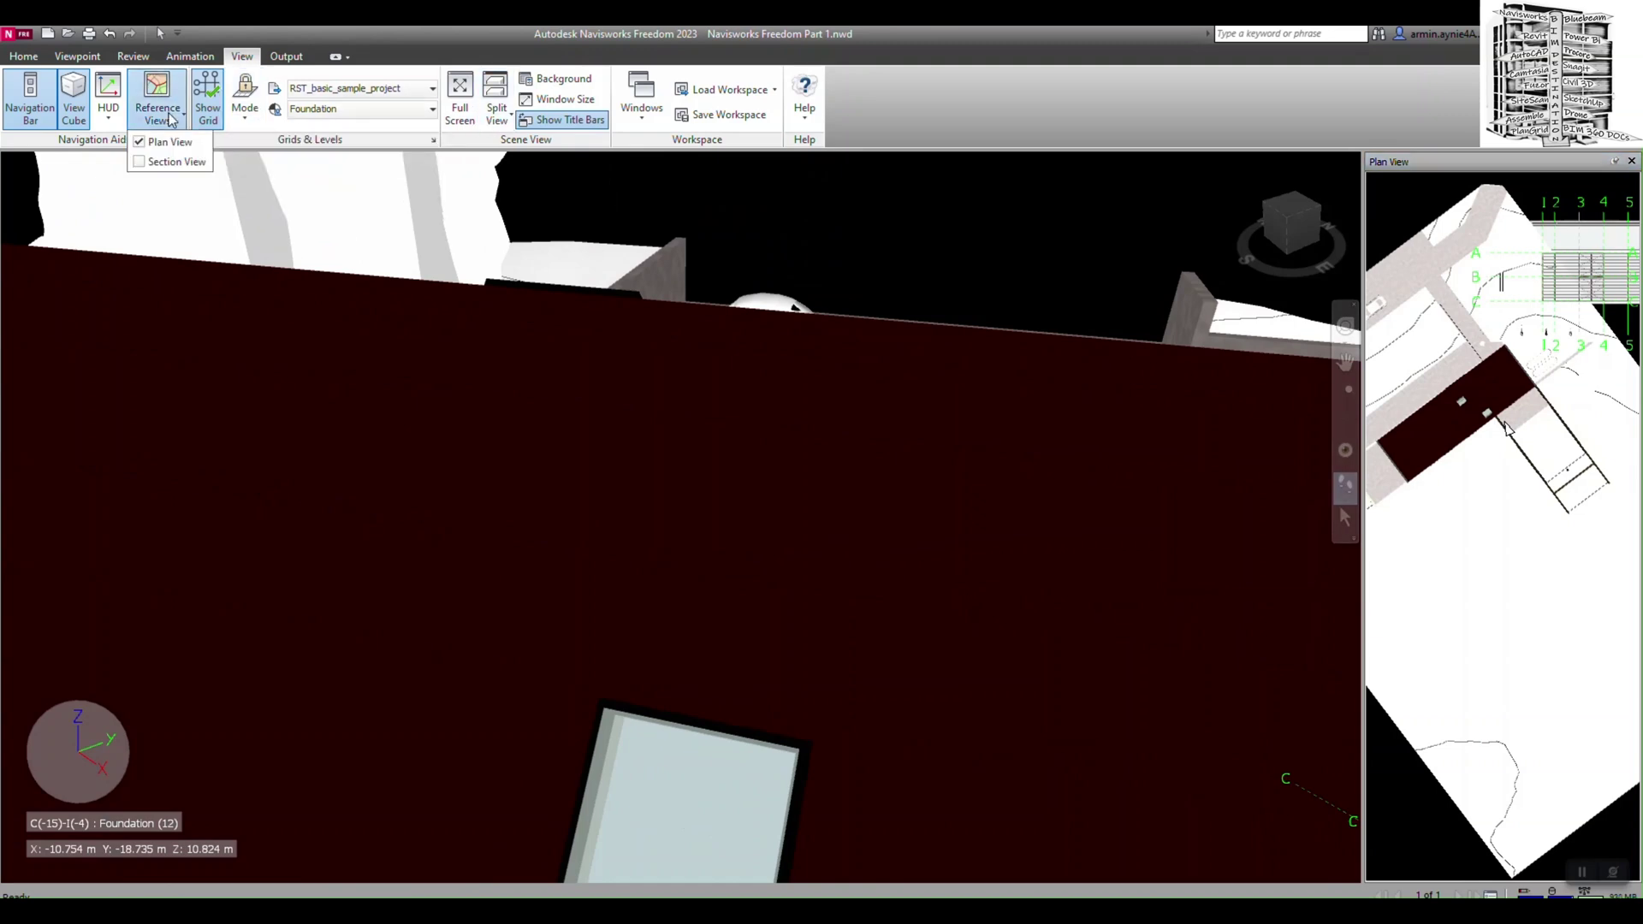
pyautogui.click(144, 162)
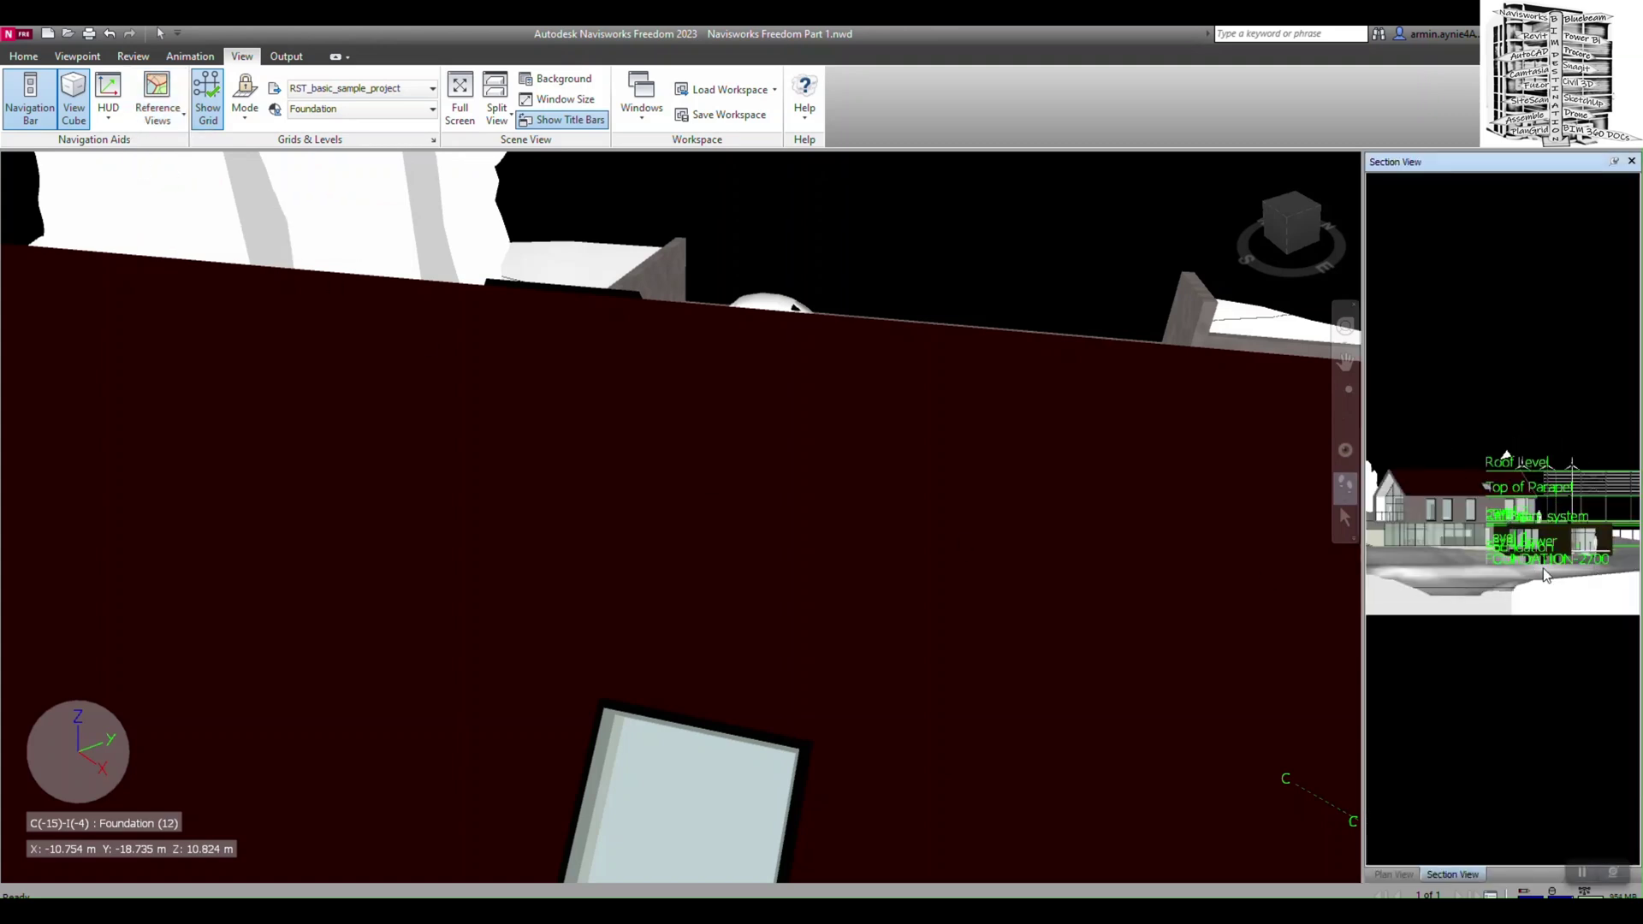
pyautogui.click(1407, 876)
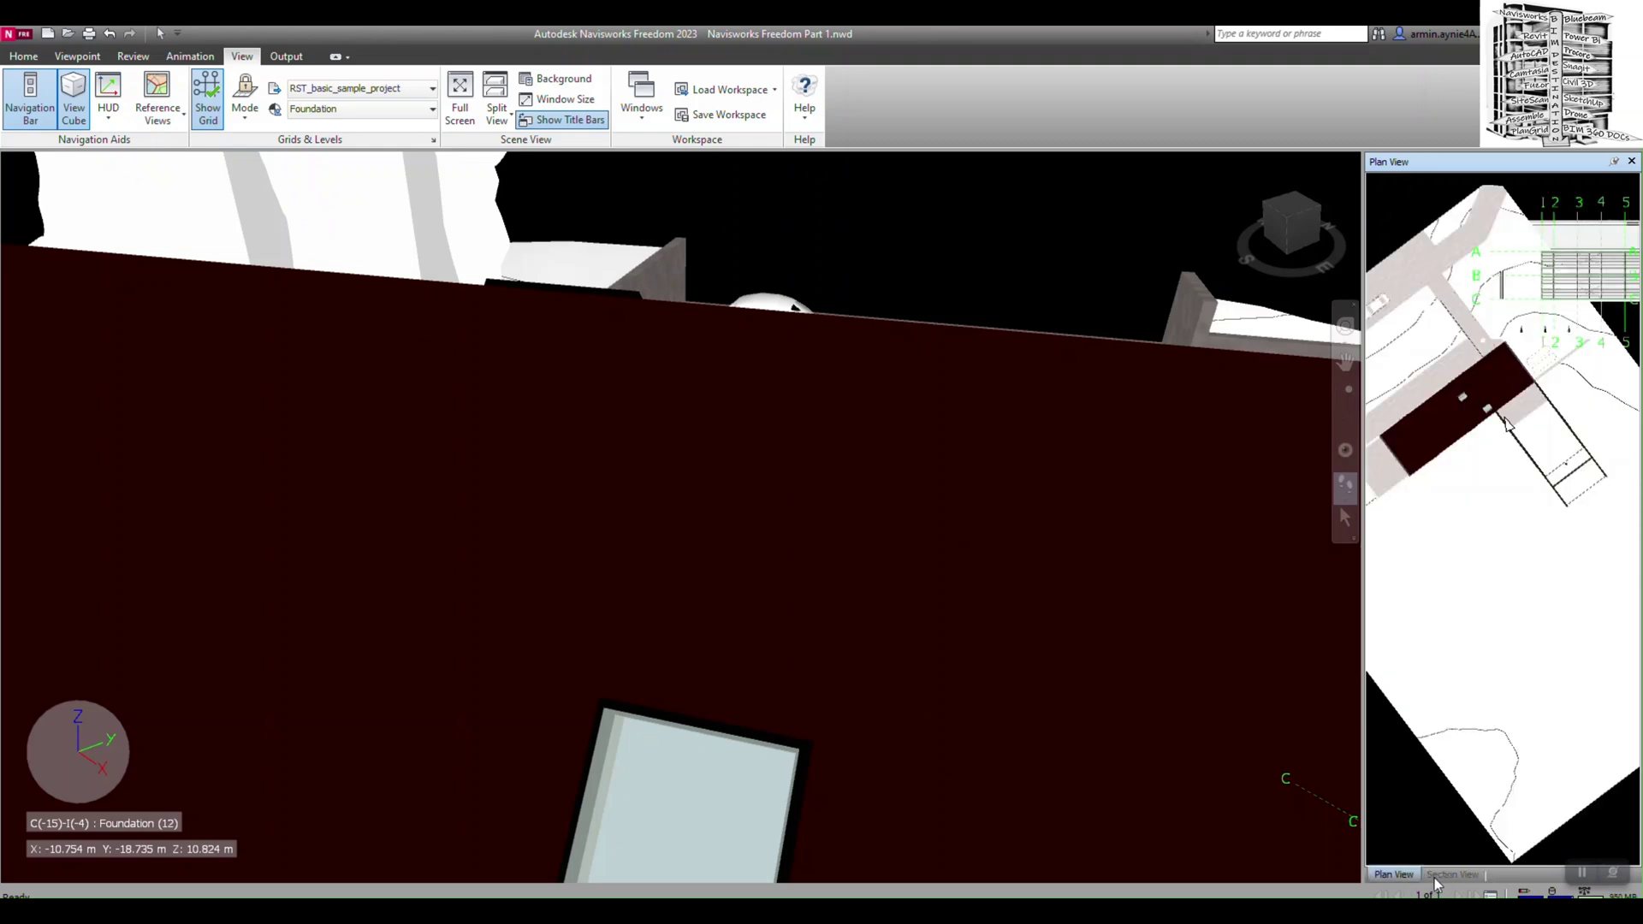
pyautogui.click(1452, 876)
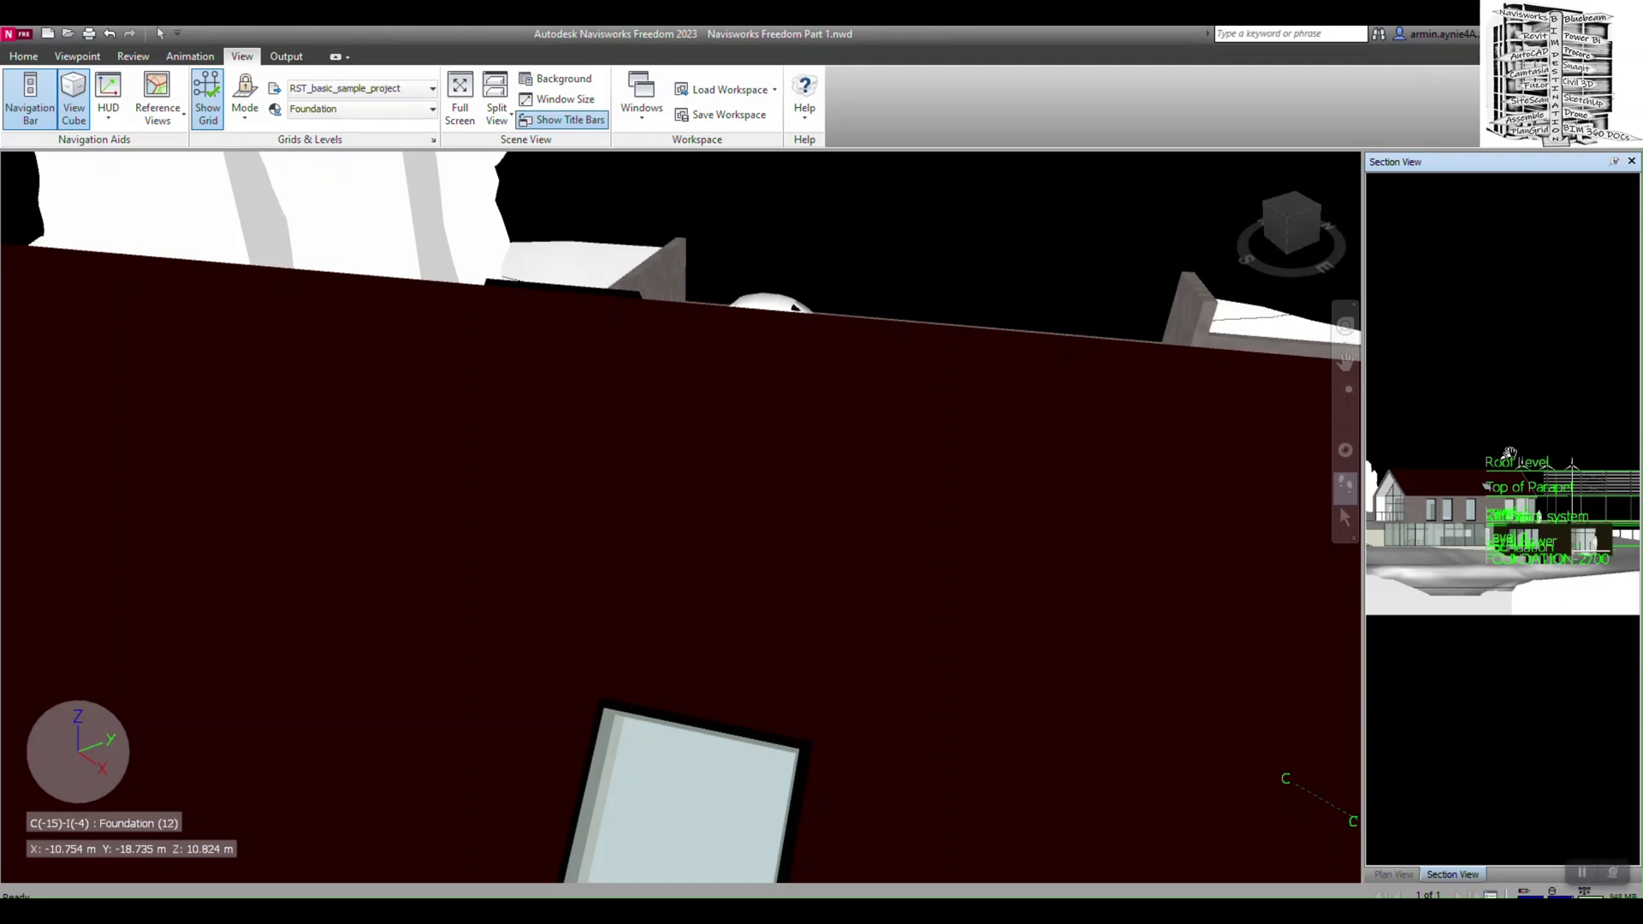
# - Drag the section camera marker down into the living room by the TV
pyautogui.moveTo(1506, 456)
pyautogui.mouseDown()
pyautogui.moveTo(1532, 522)
pyautogui.moveTo(1536, 488)
pyautogui.moveTo(1537, 532)
pyautogui.mouseUp()
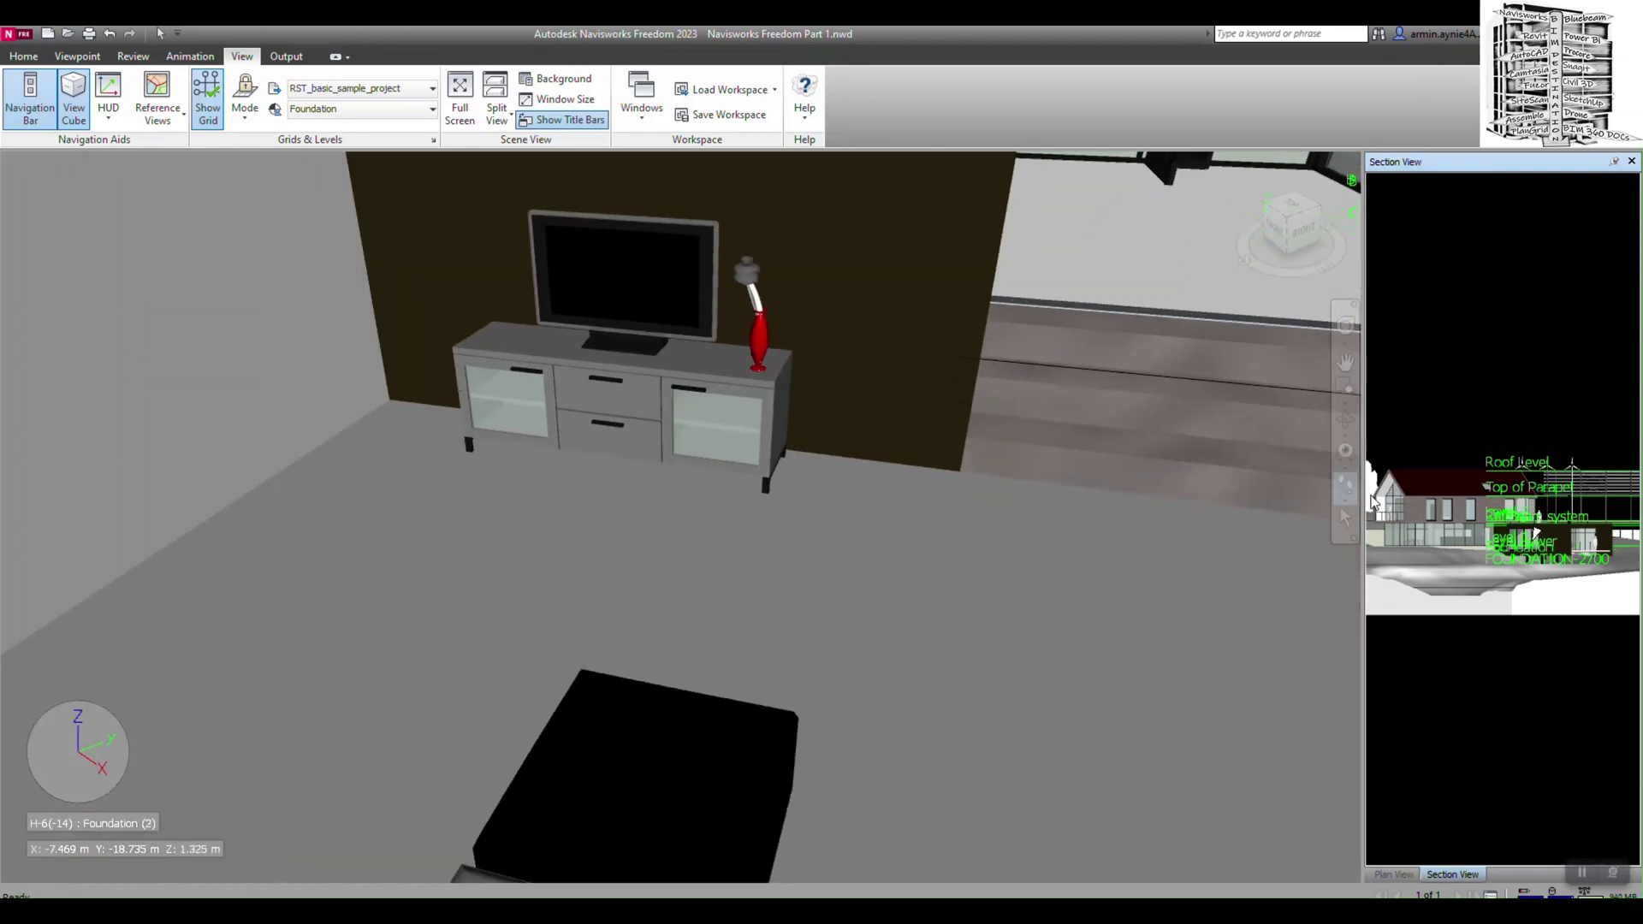
pyautogui.scroll(5, 917, 543)
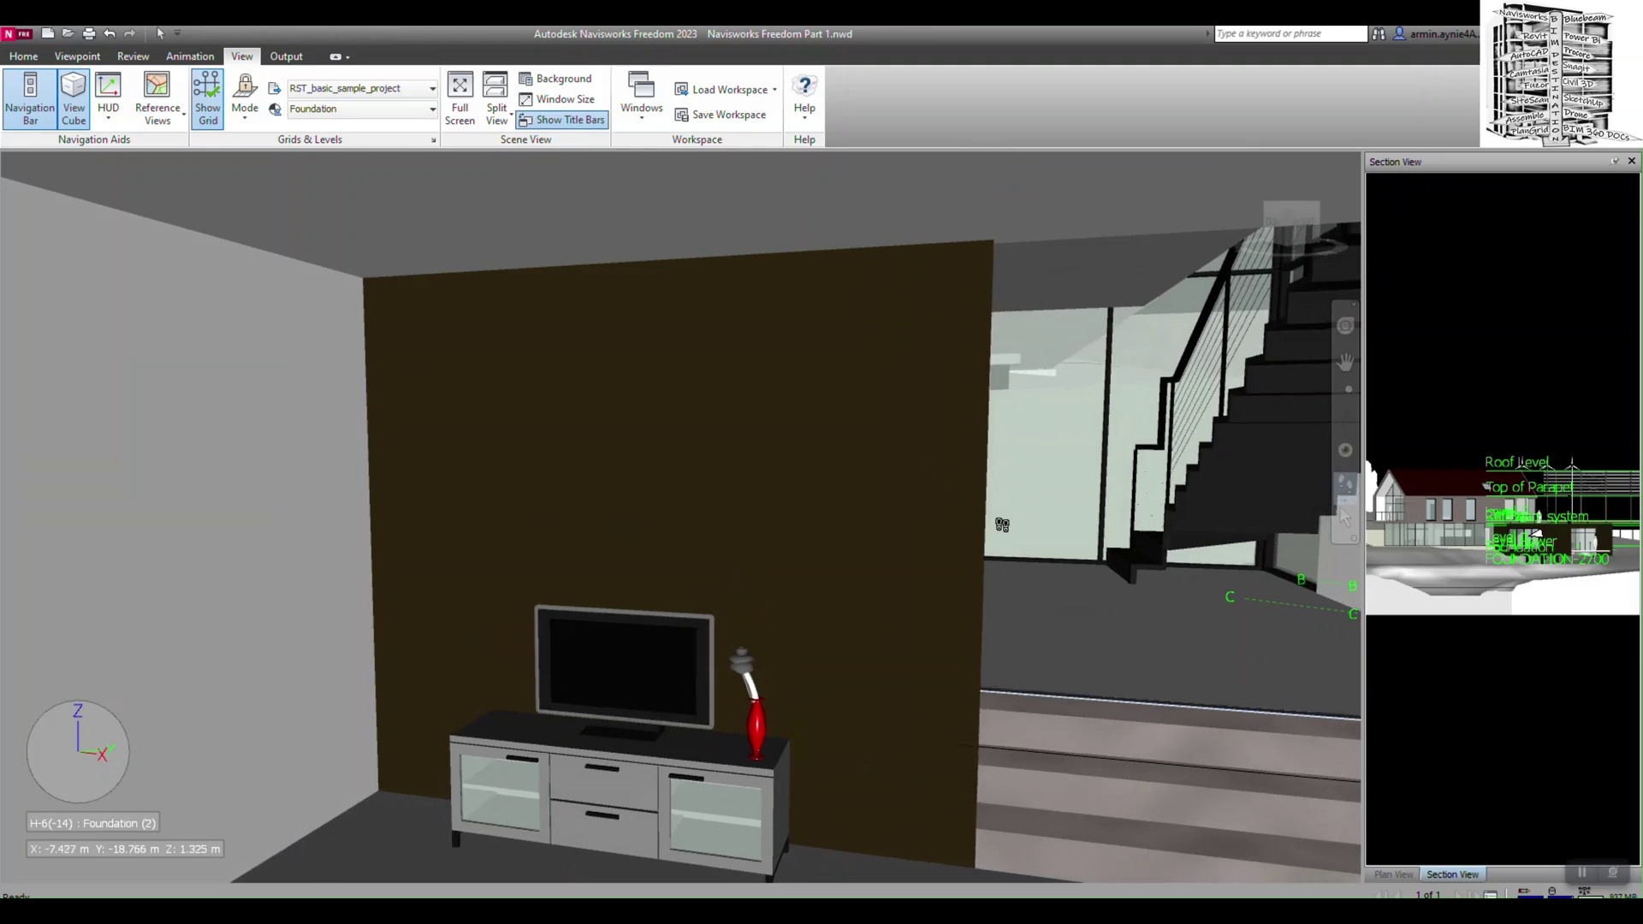
pyautogui.moveTo(1002, 524); pyautogui.dragTo(999, 537)
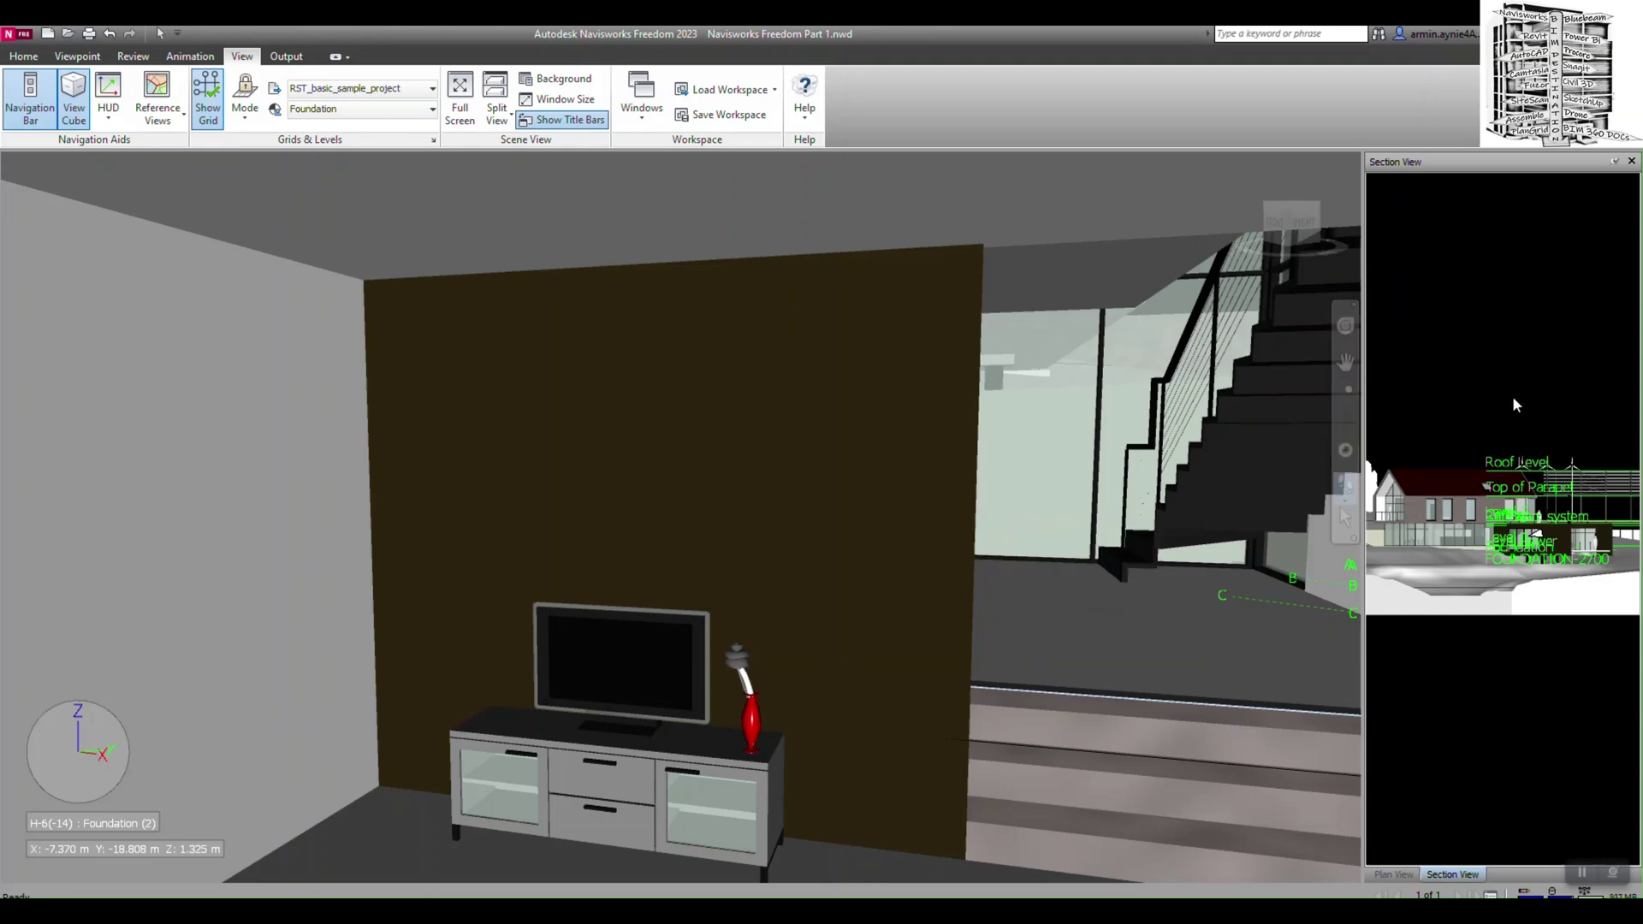
# - Auto-hide Section View, close Plan View, then reopen Plan View from Reference Views
pyautogui.click(1614, 163)
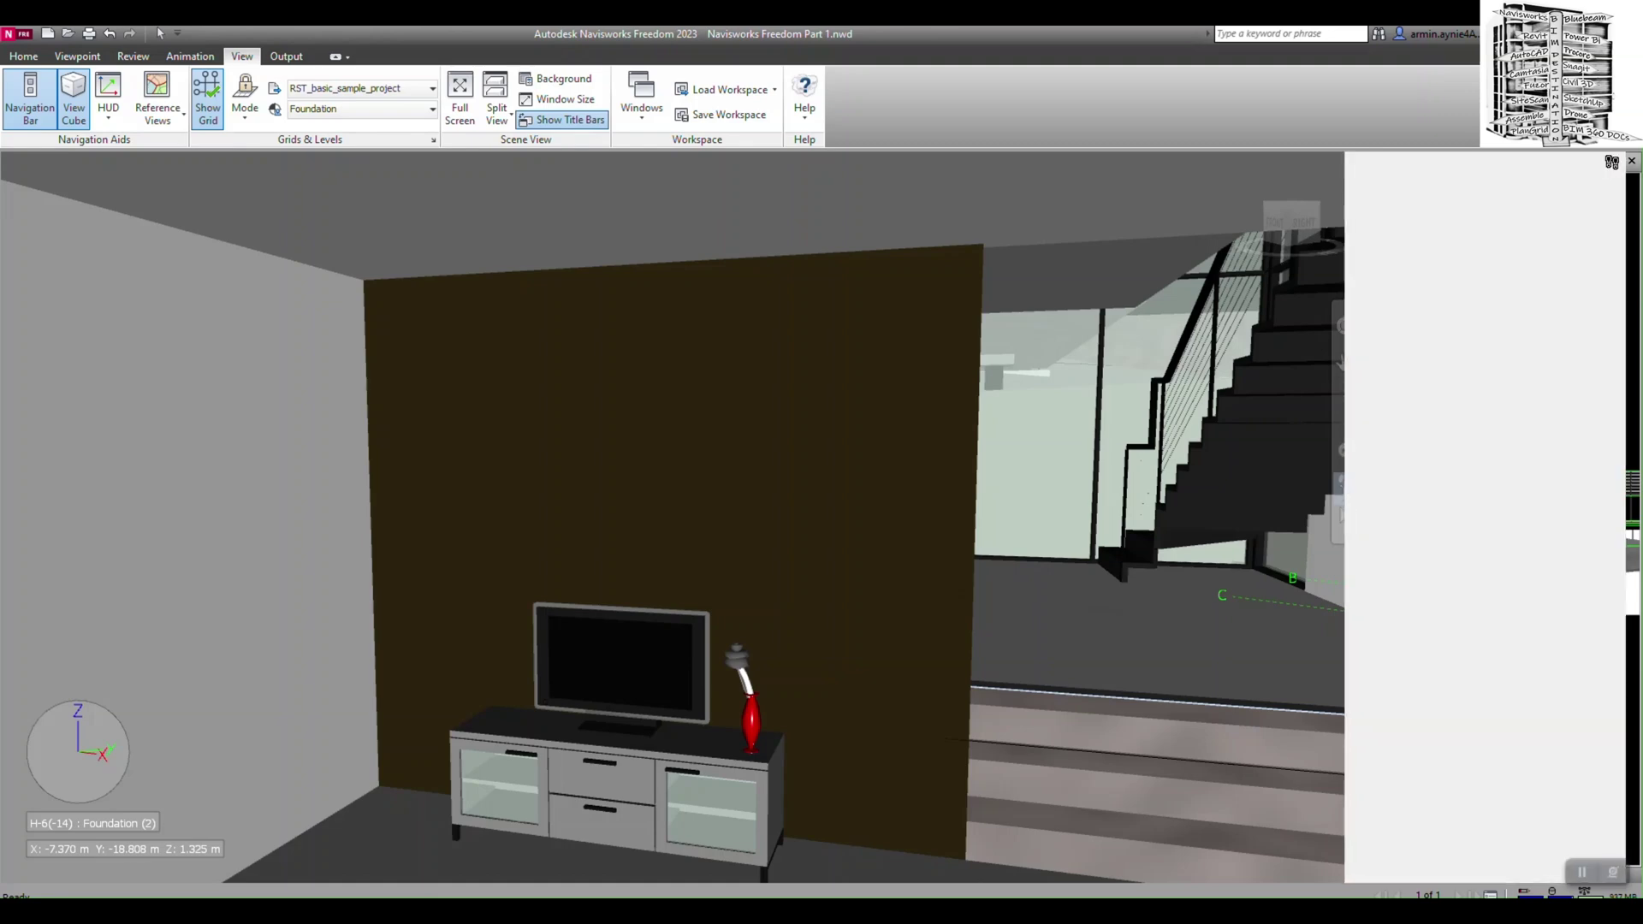
pyautogui.moveTo(1636, 190)
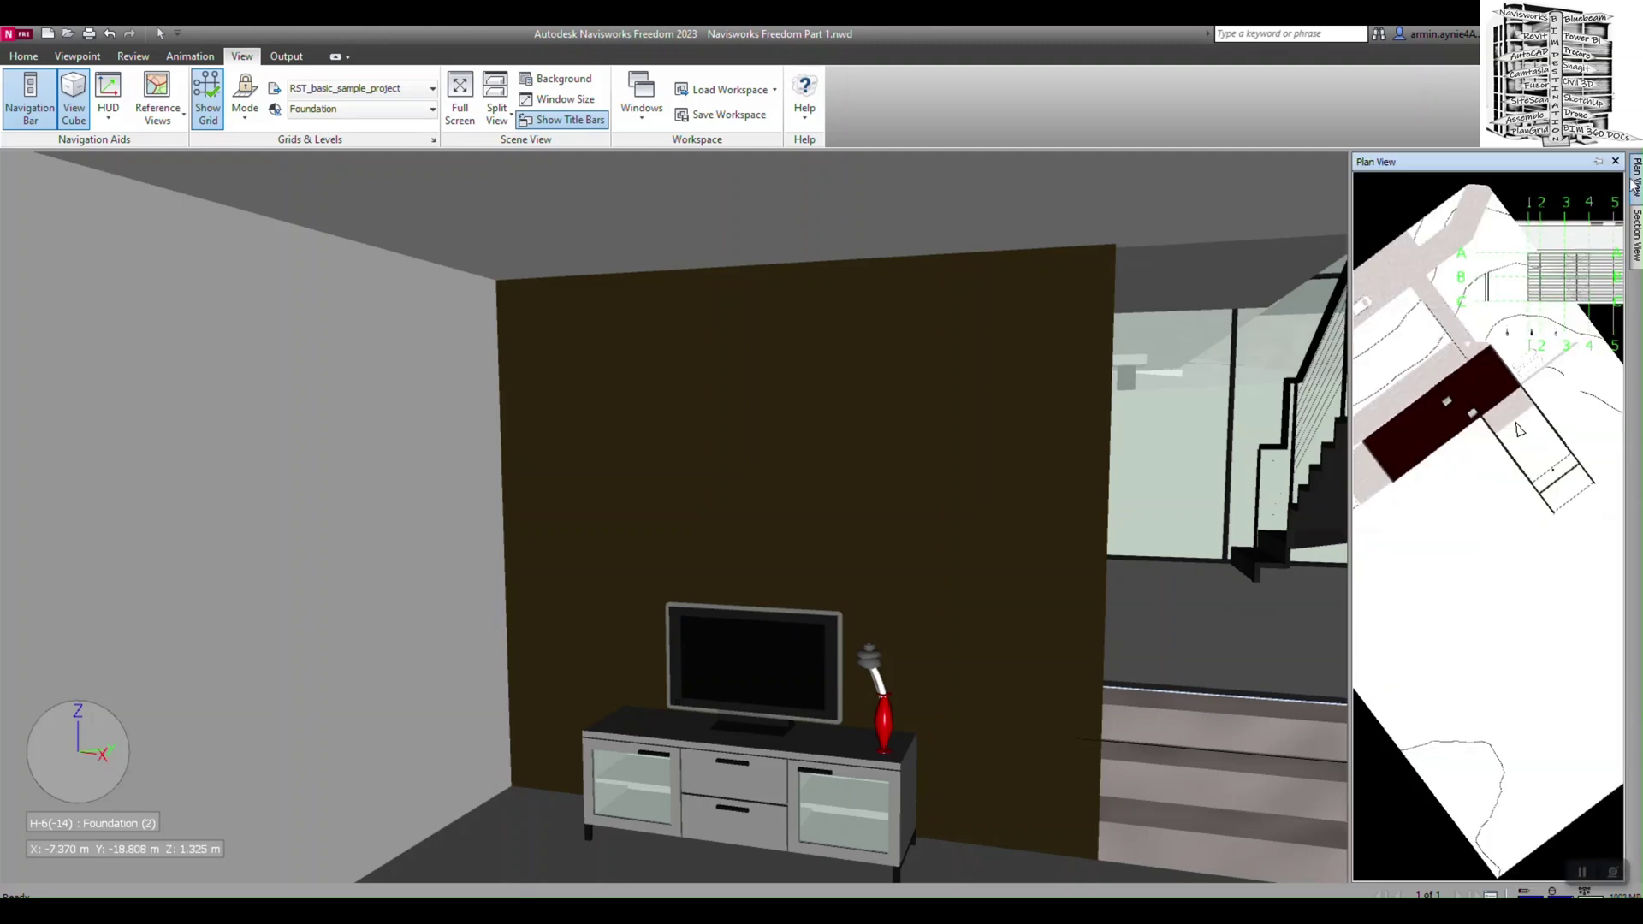
pyautogui.click(1616, 162)
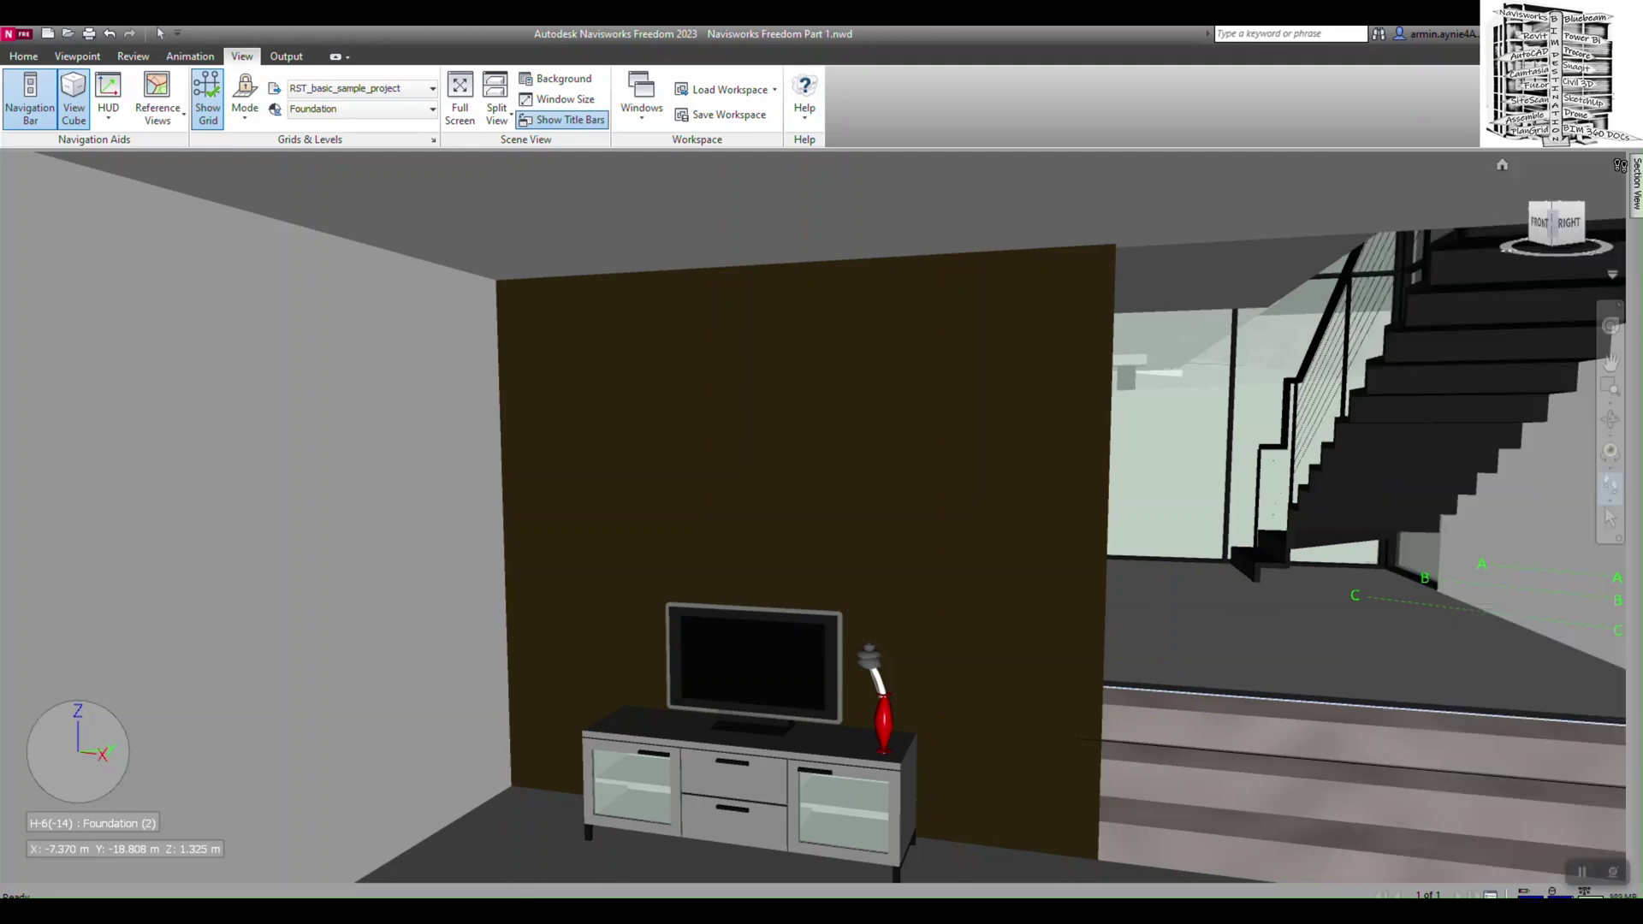
pyautogui.click(178, 124)
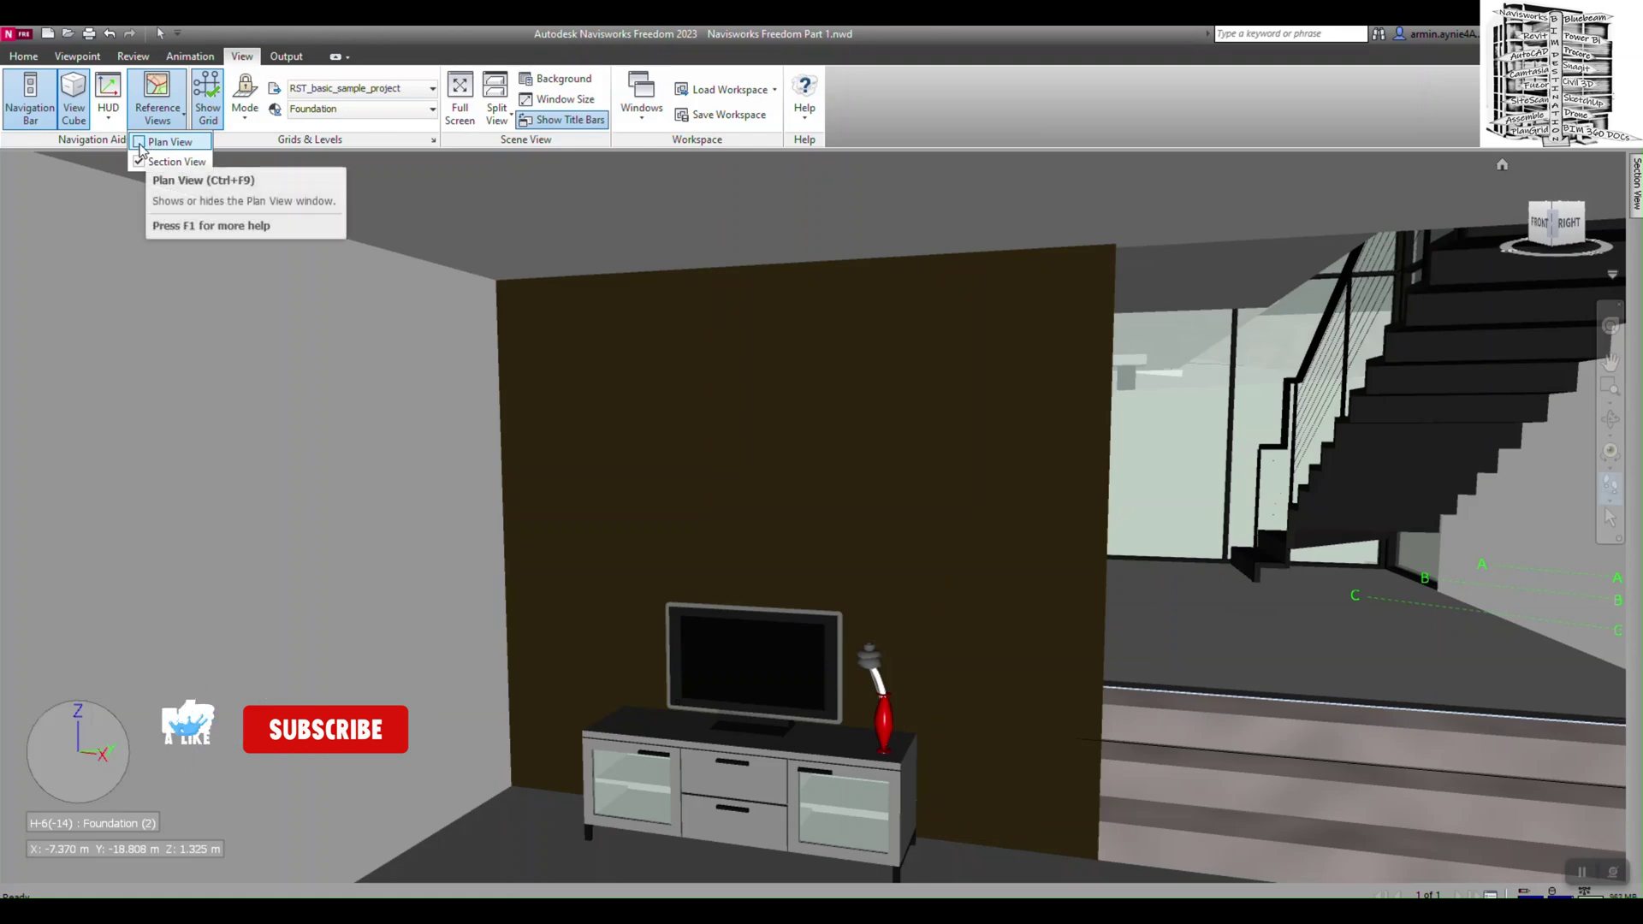
pyautogui.click(164, 141)
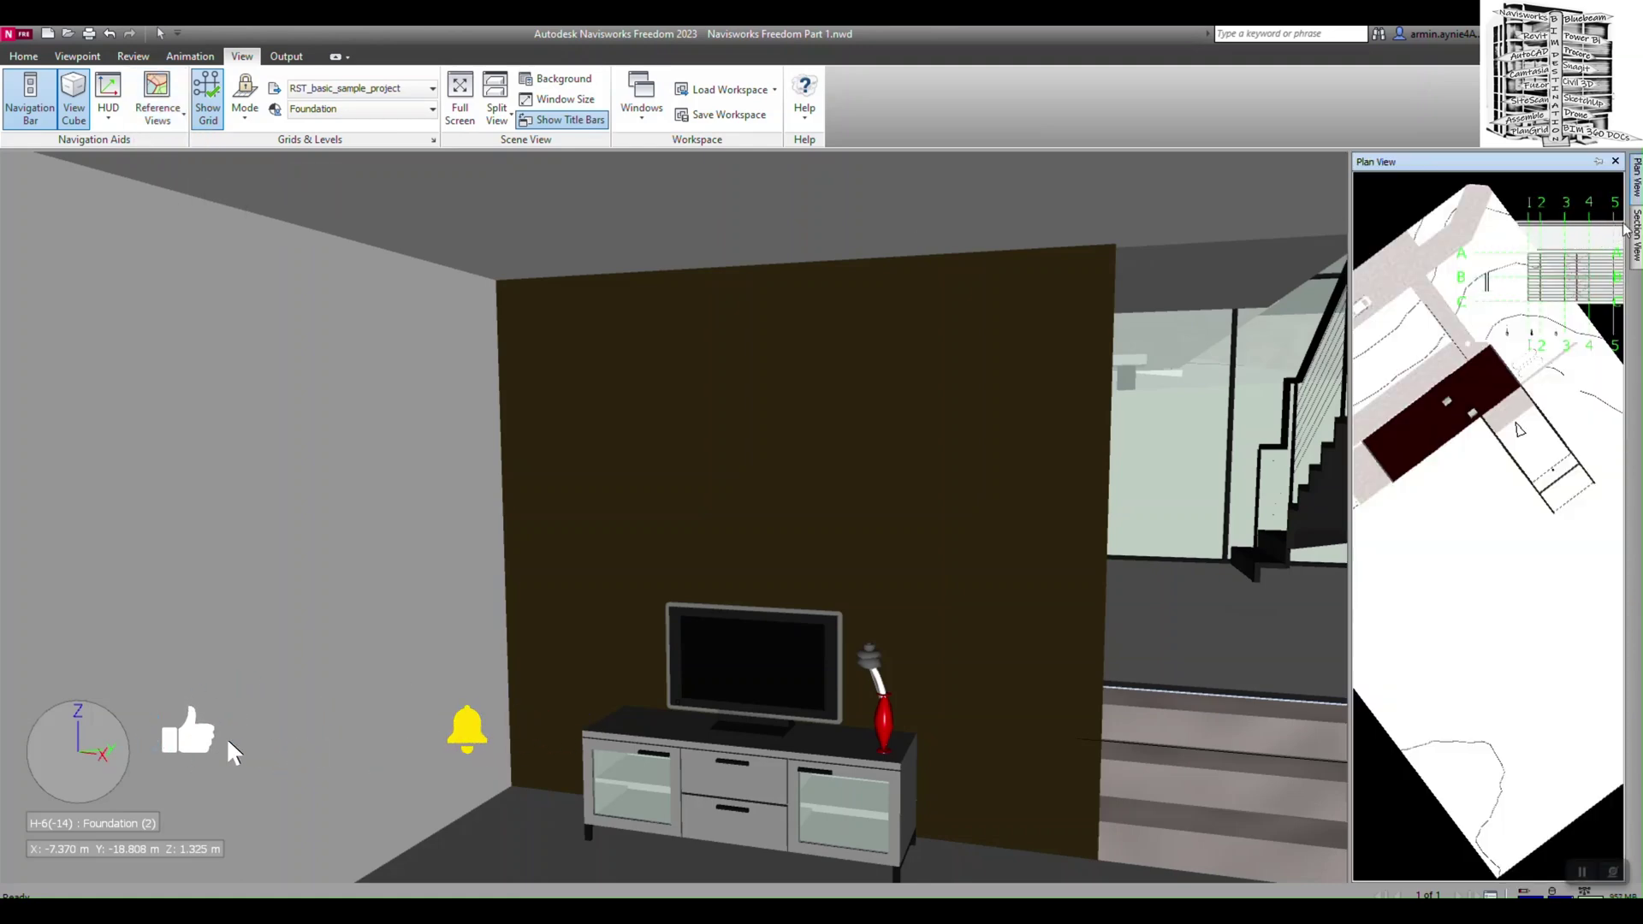
# - Pin Section View open and dock it full-width beneath the 3D view
pyautogui.moveTo(1636, 230)
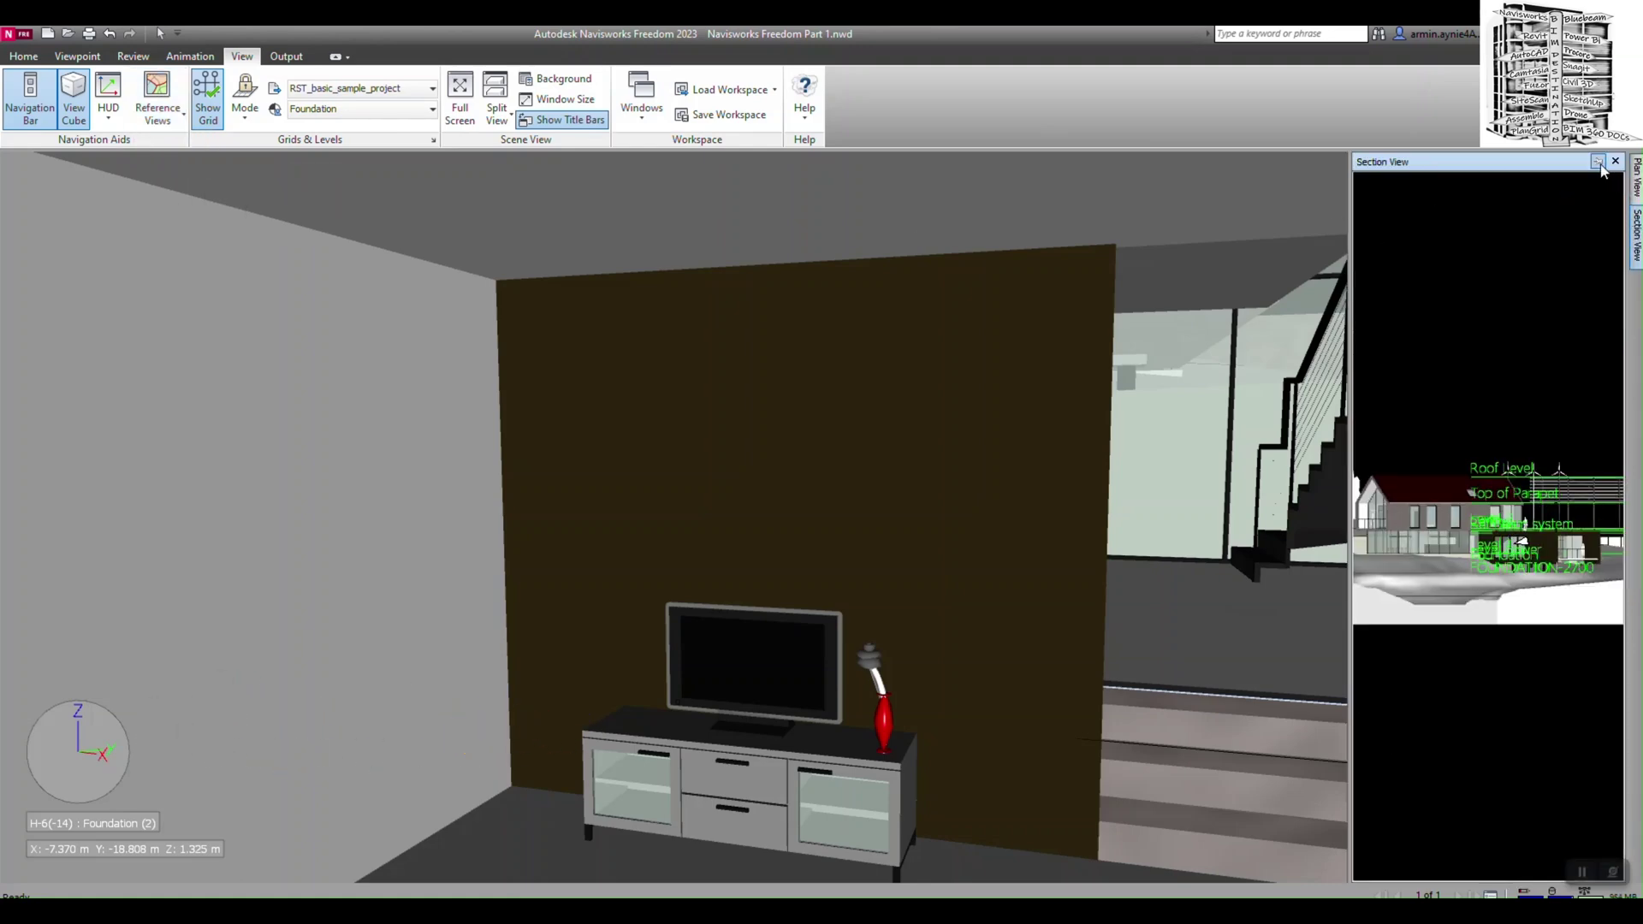
pyautogui.click(1599, 162)
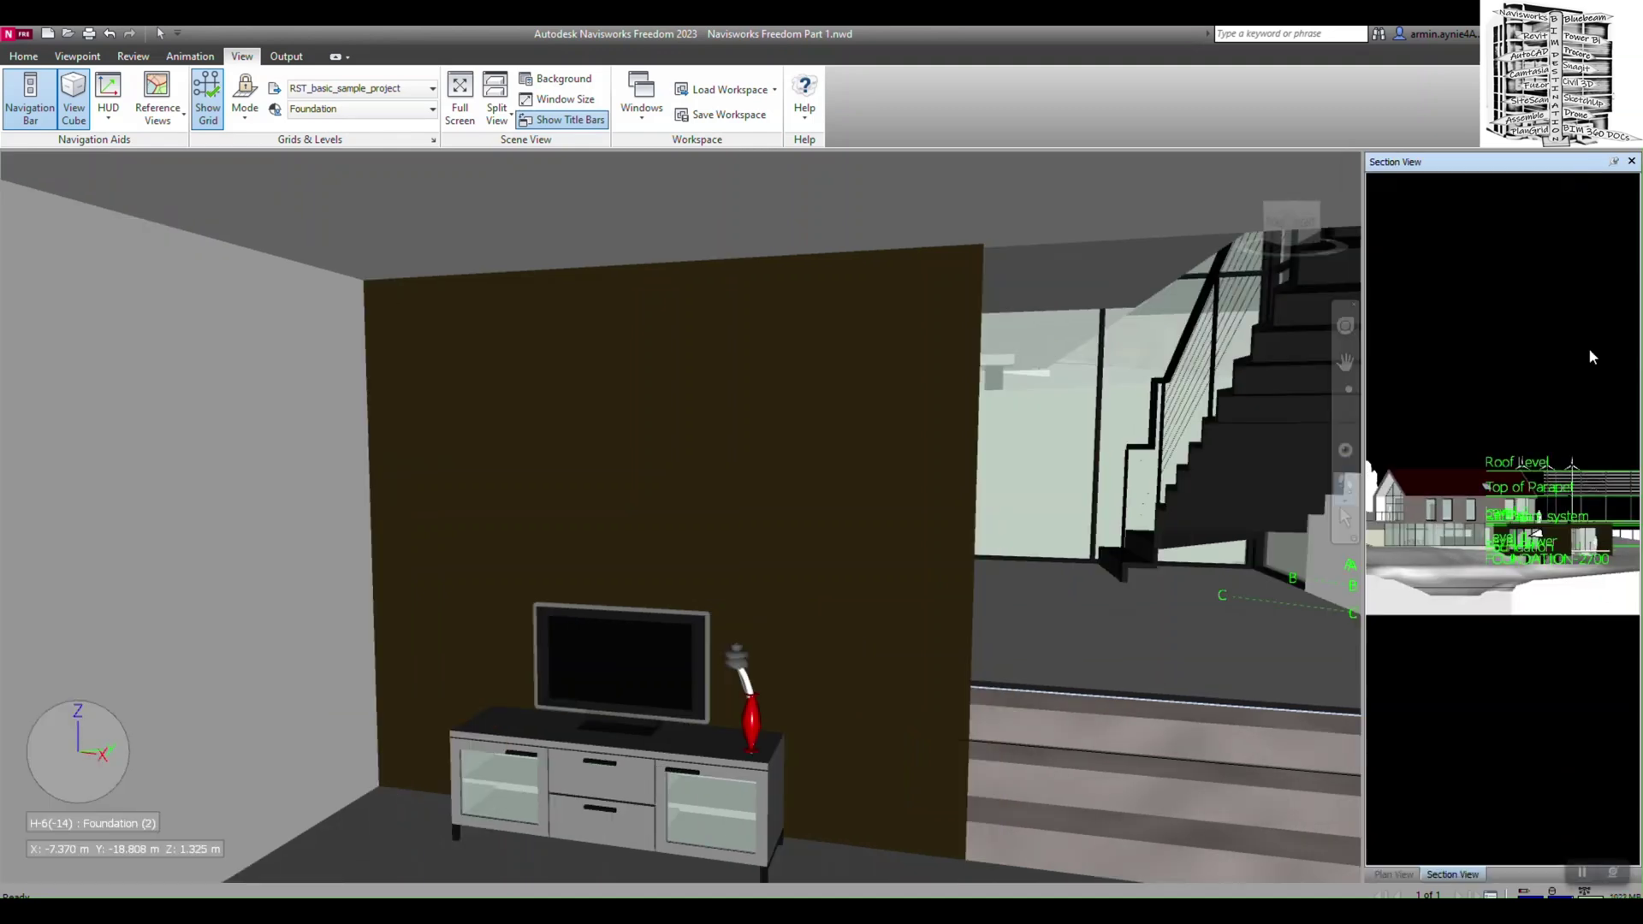
pyautogui.moveTo(1593, 169); pyautogui.dragTo(825, 859)
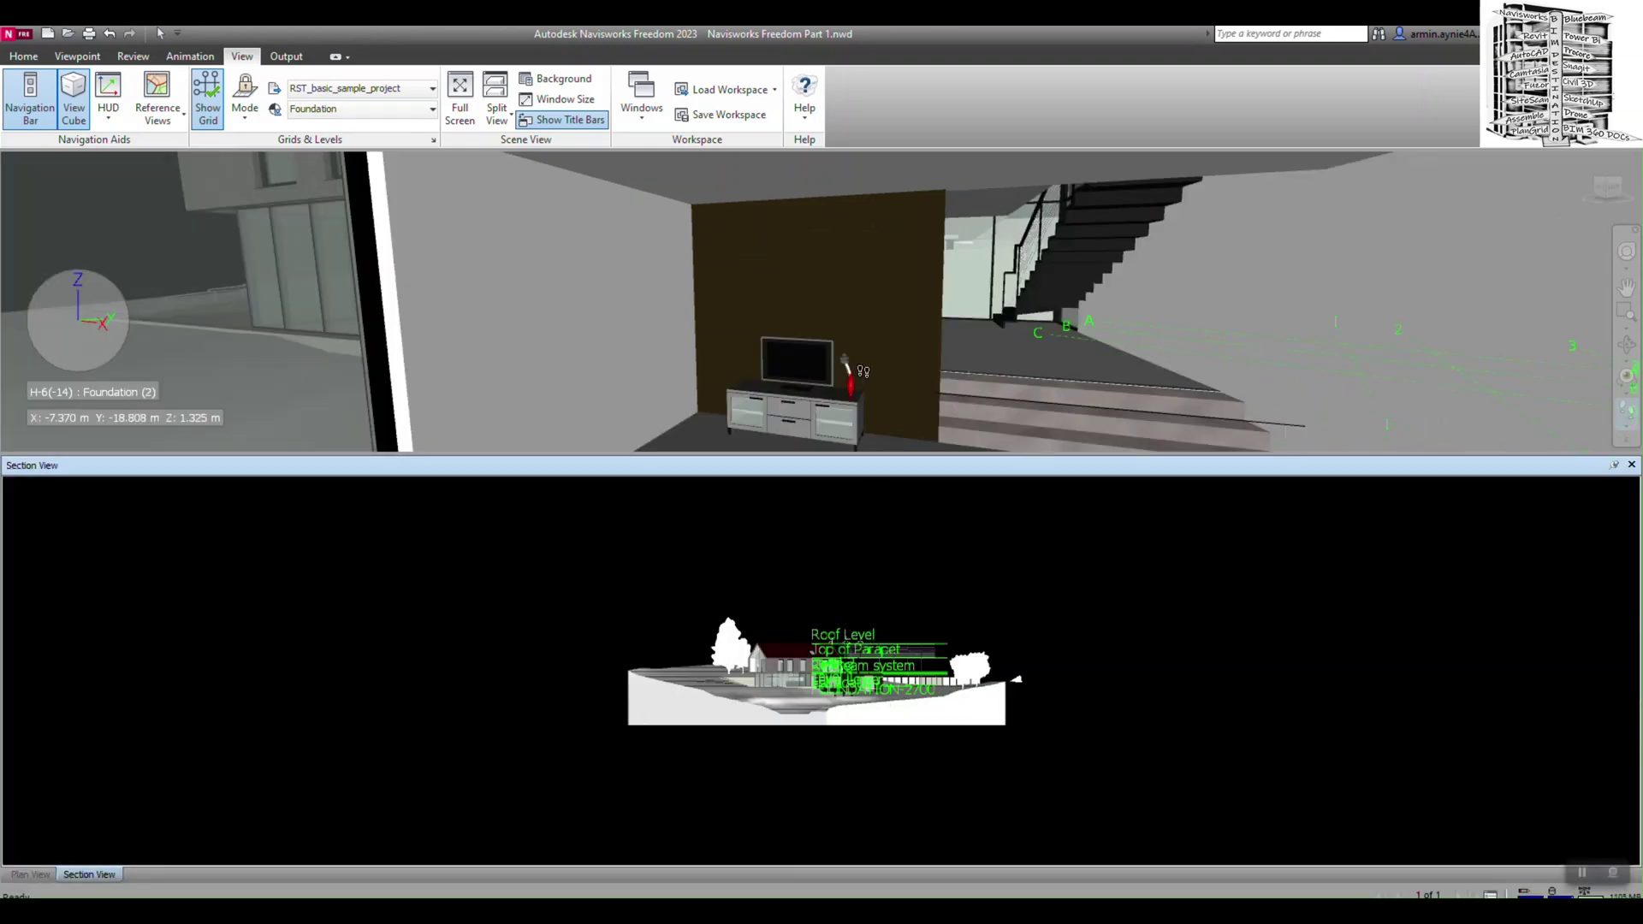
# - Auto-hide the Section View panel and bring up the Split View choices
pyautogui.click(1614, 464)
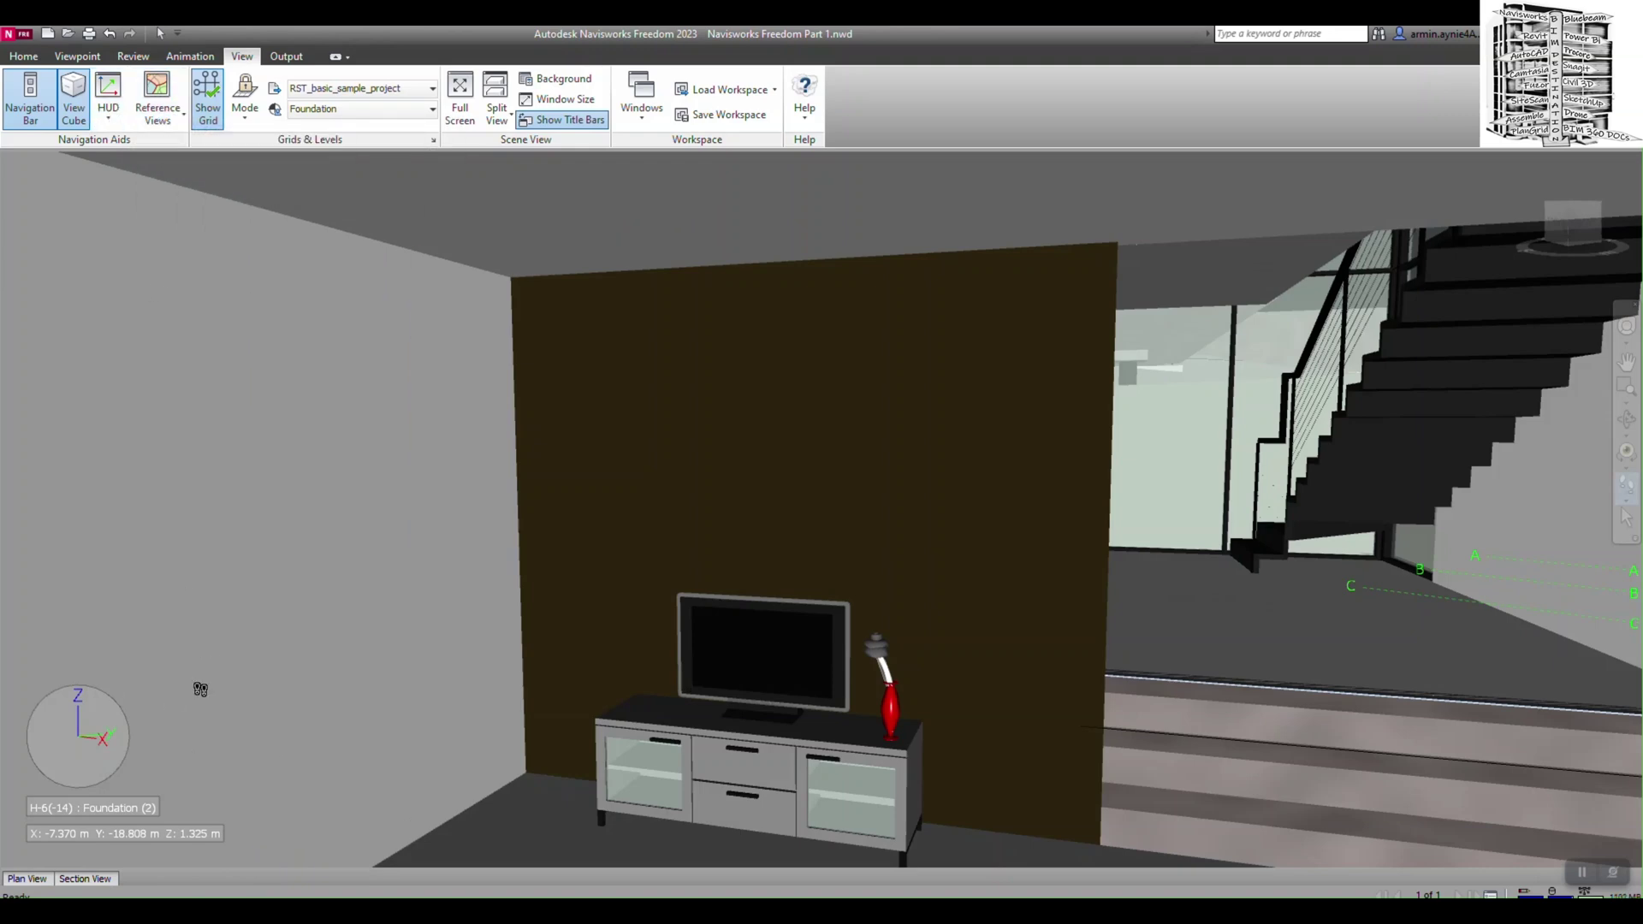
pyautogui.moveTo(199, 689)
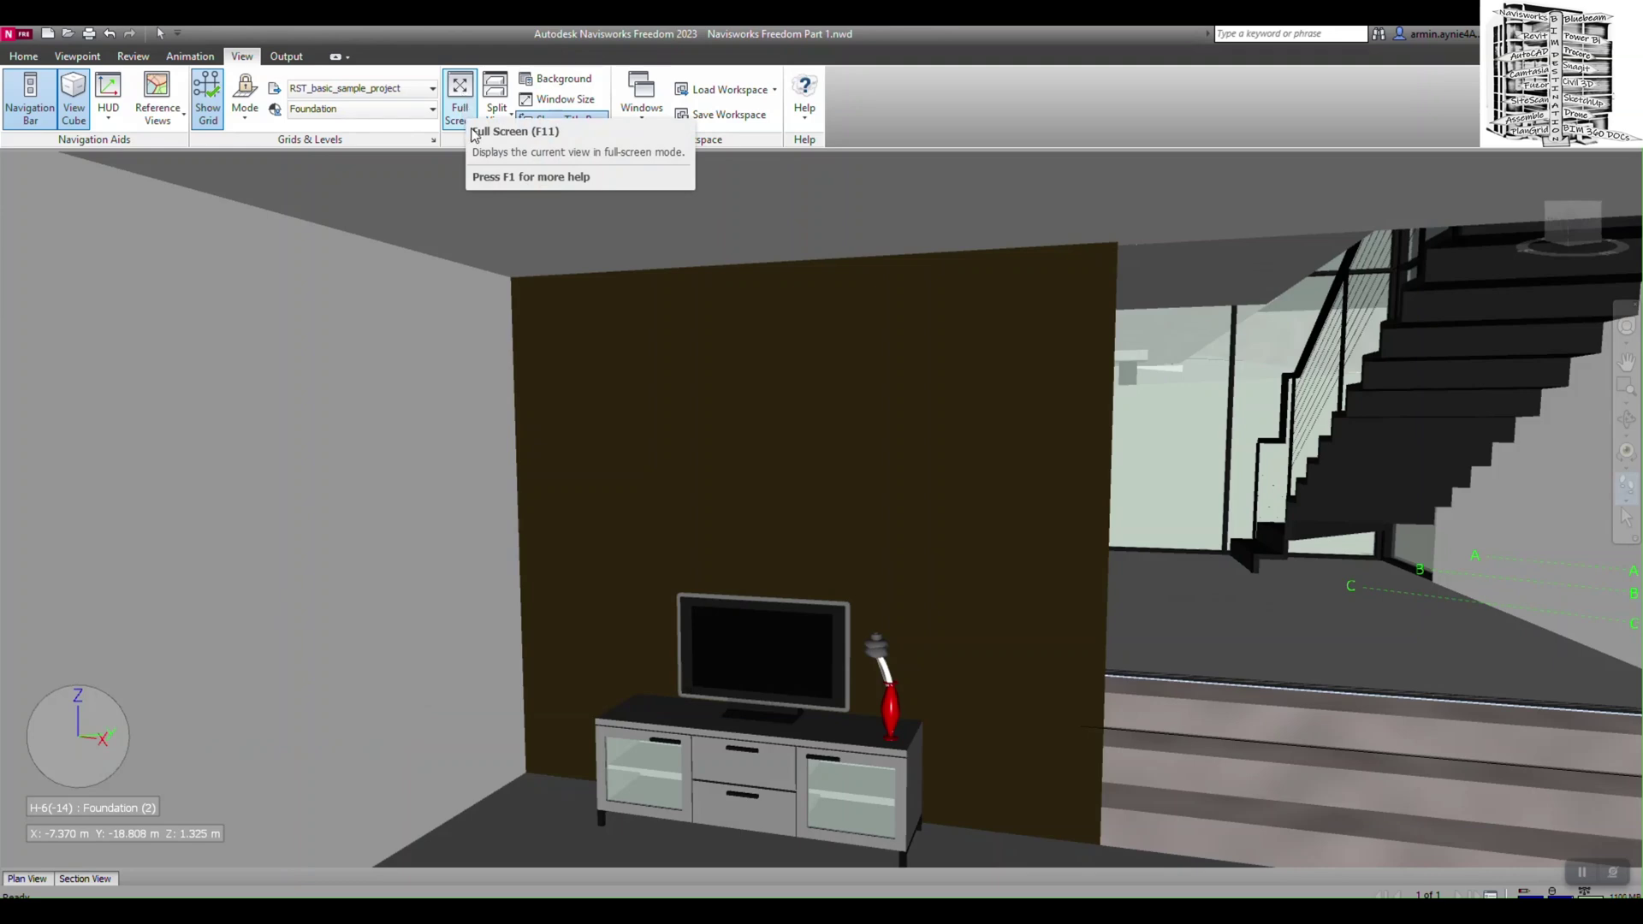
pyautogui.click(504, 119)
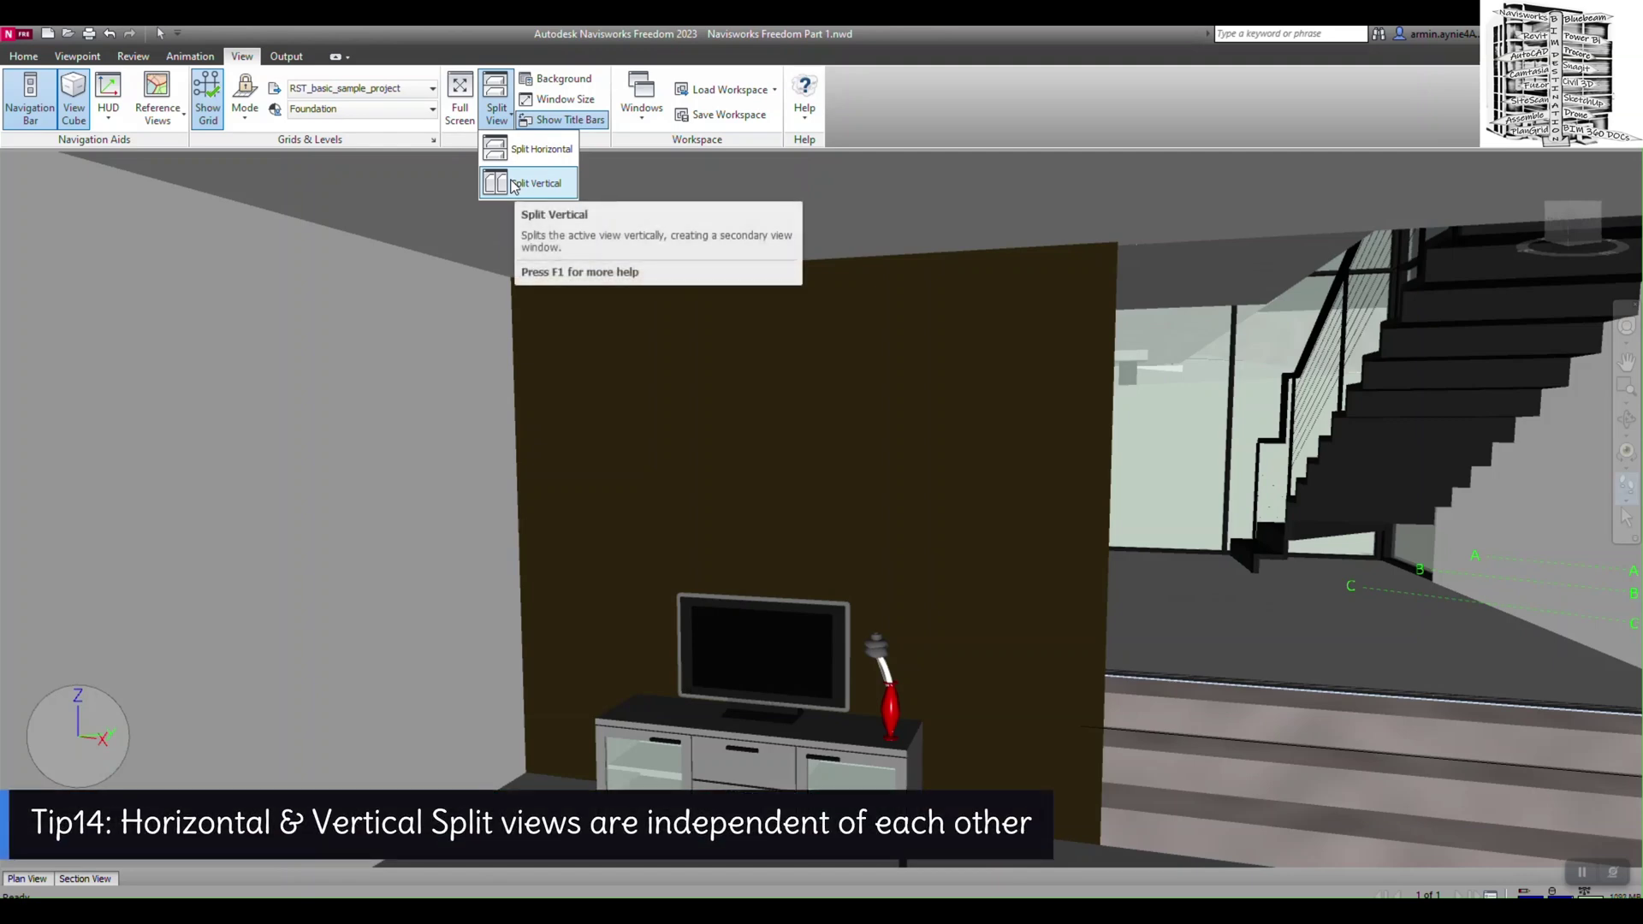
# - Try a horizontal split, walk both views, then close the lower View1 pane
pyautogui.click(496, 152)
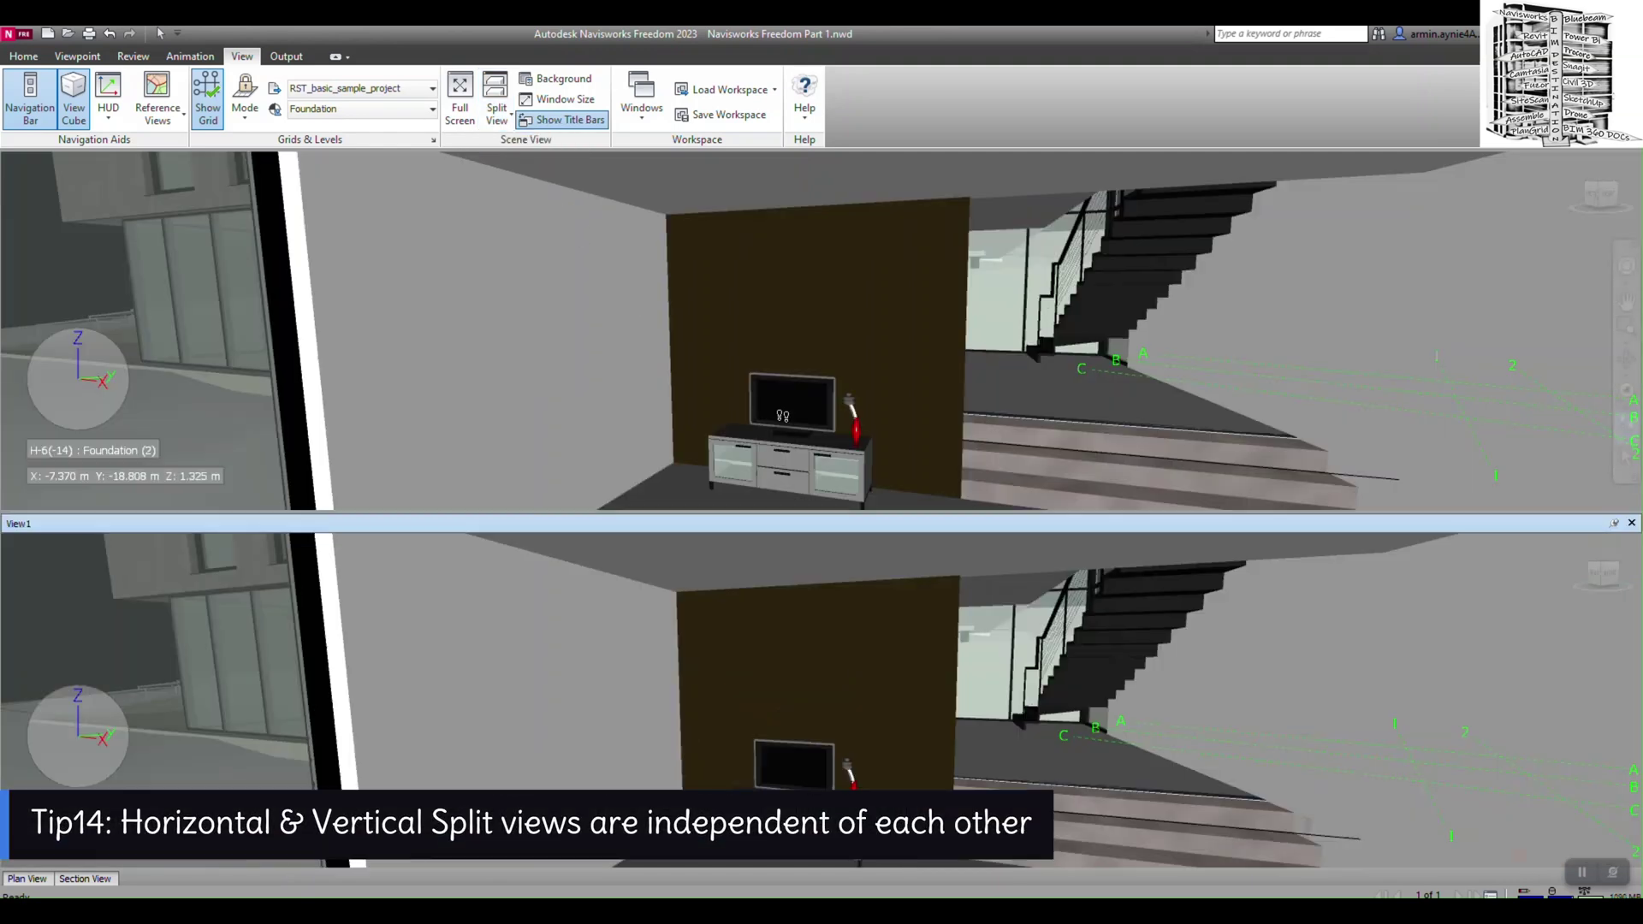
pyautogui.moveTo(786, 380); pyautogui.dragTo(941, 257)
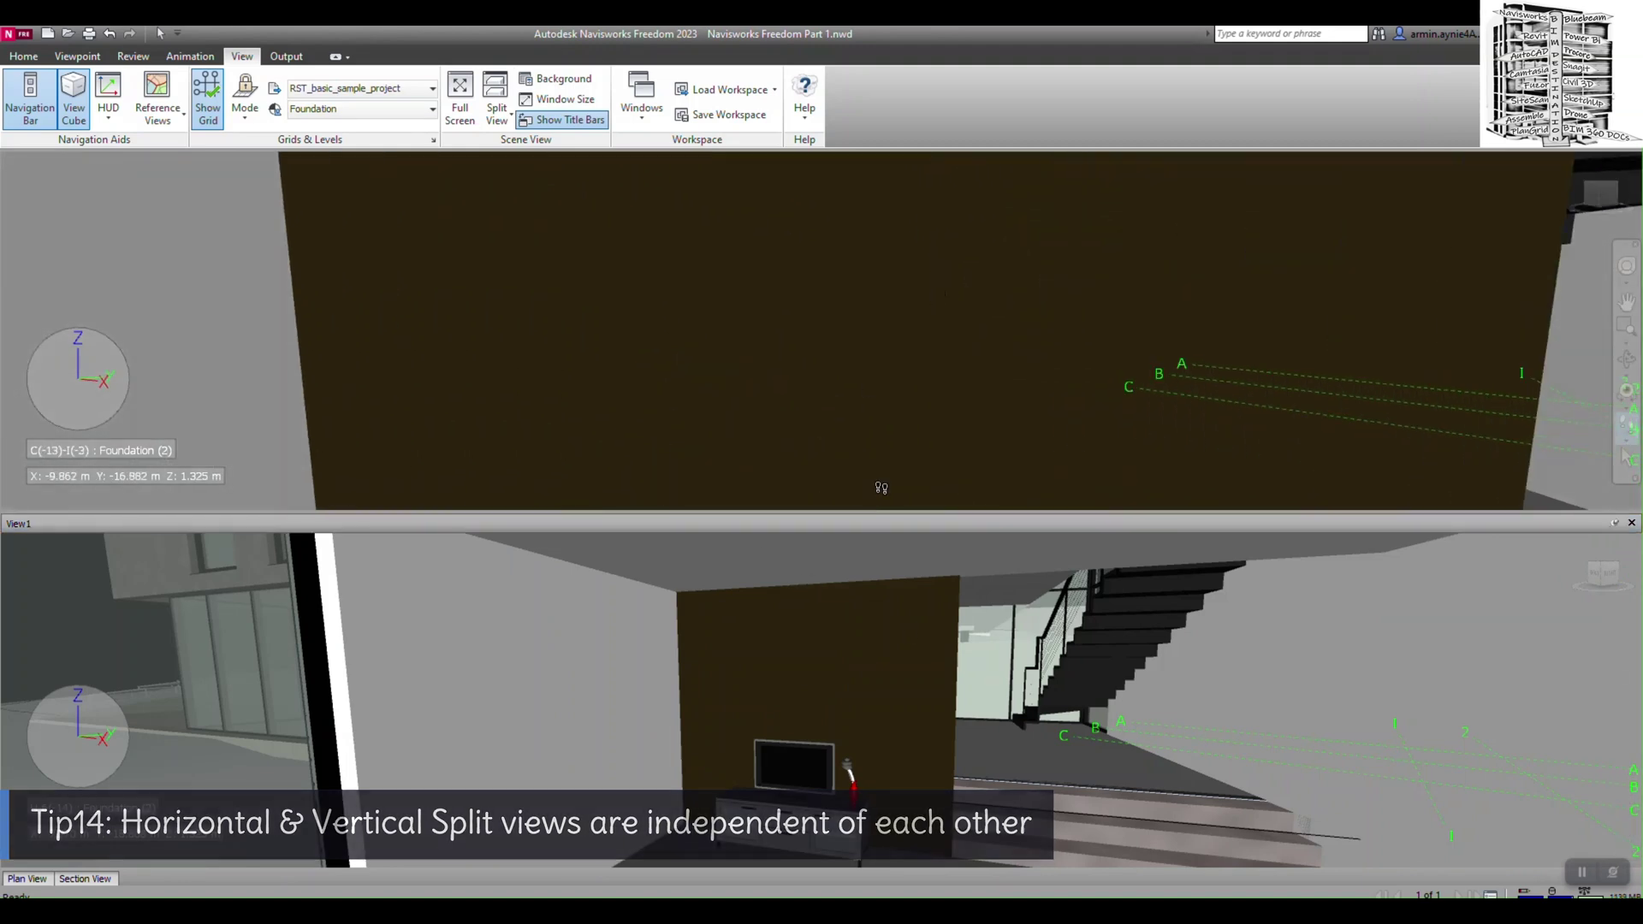
pyautogui.moveTo(860, 702); pyautogui.dragTo(866, 771)
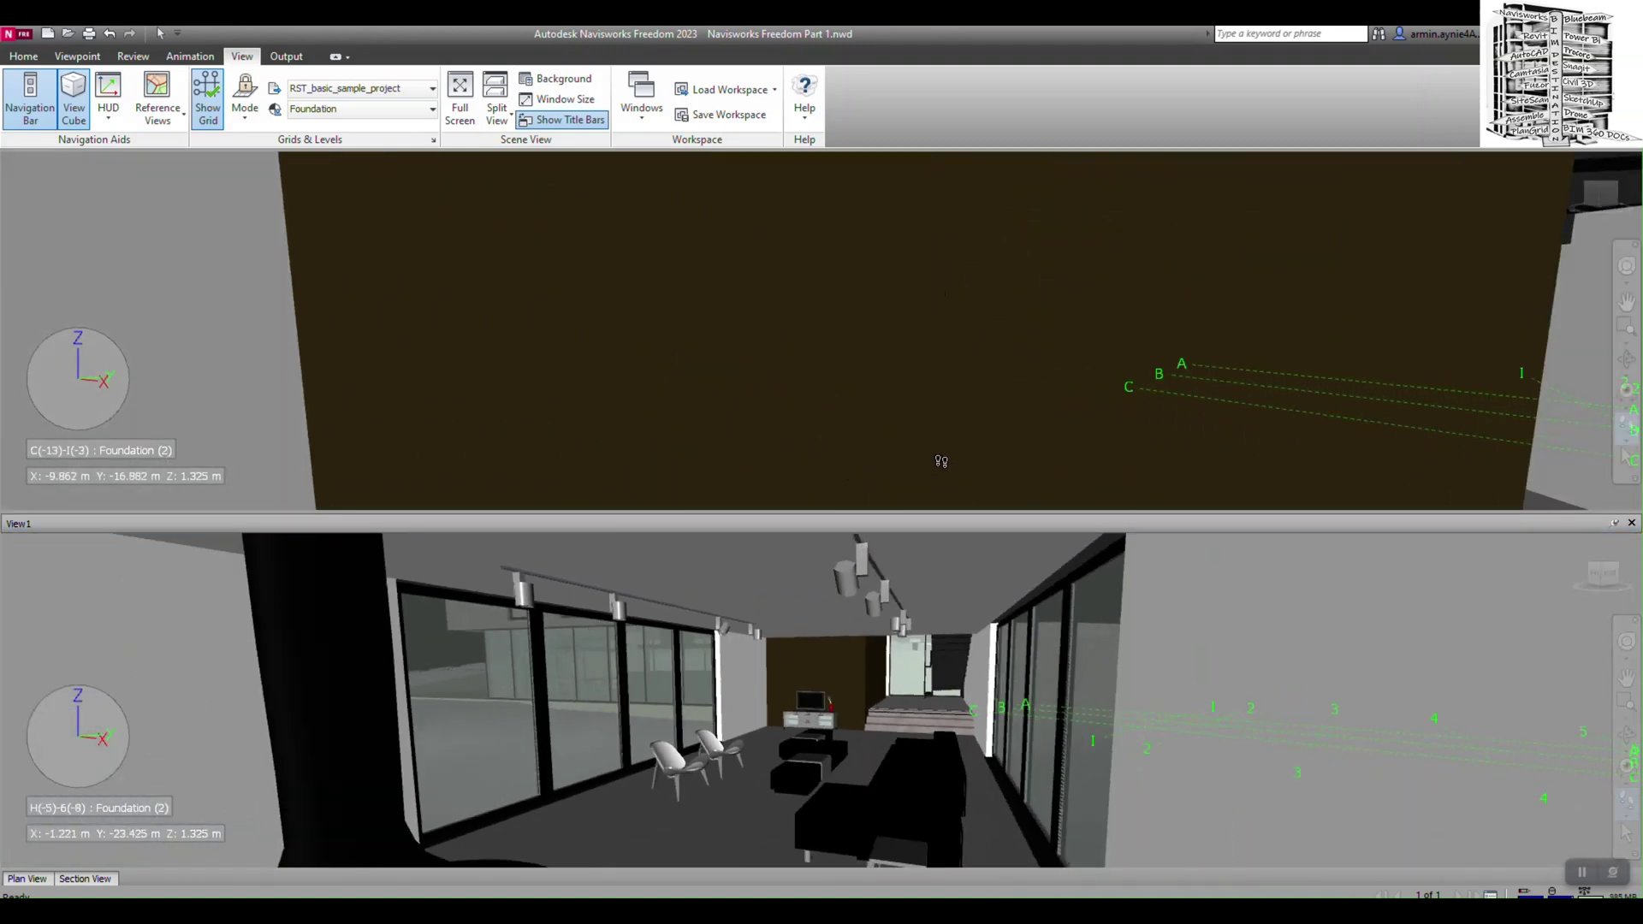
pyautogui.moveTo(946, 462); pyautogui.dragTo(1093, 440)
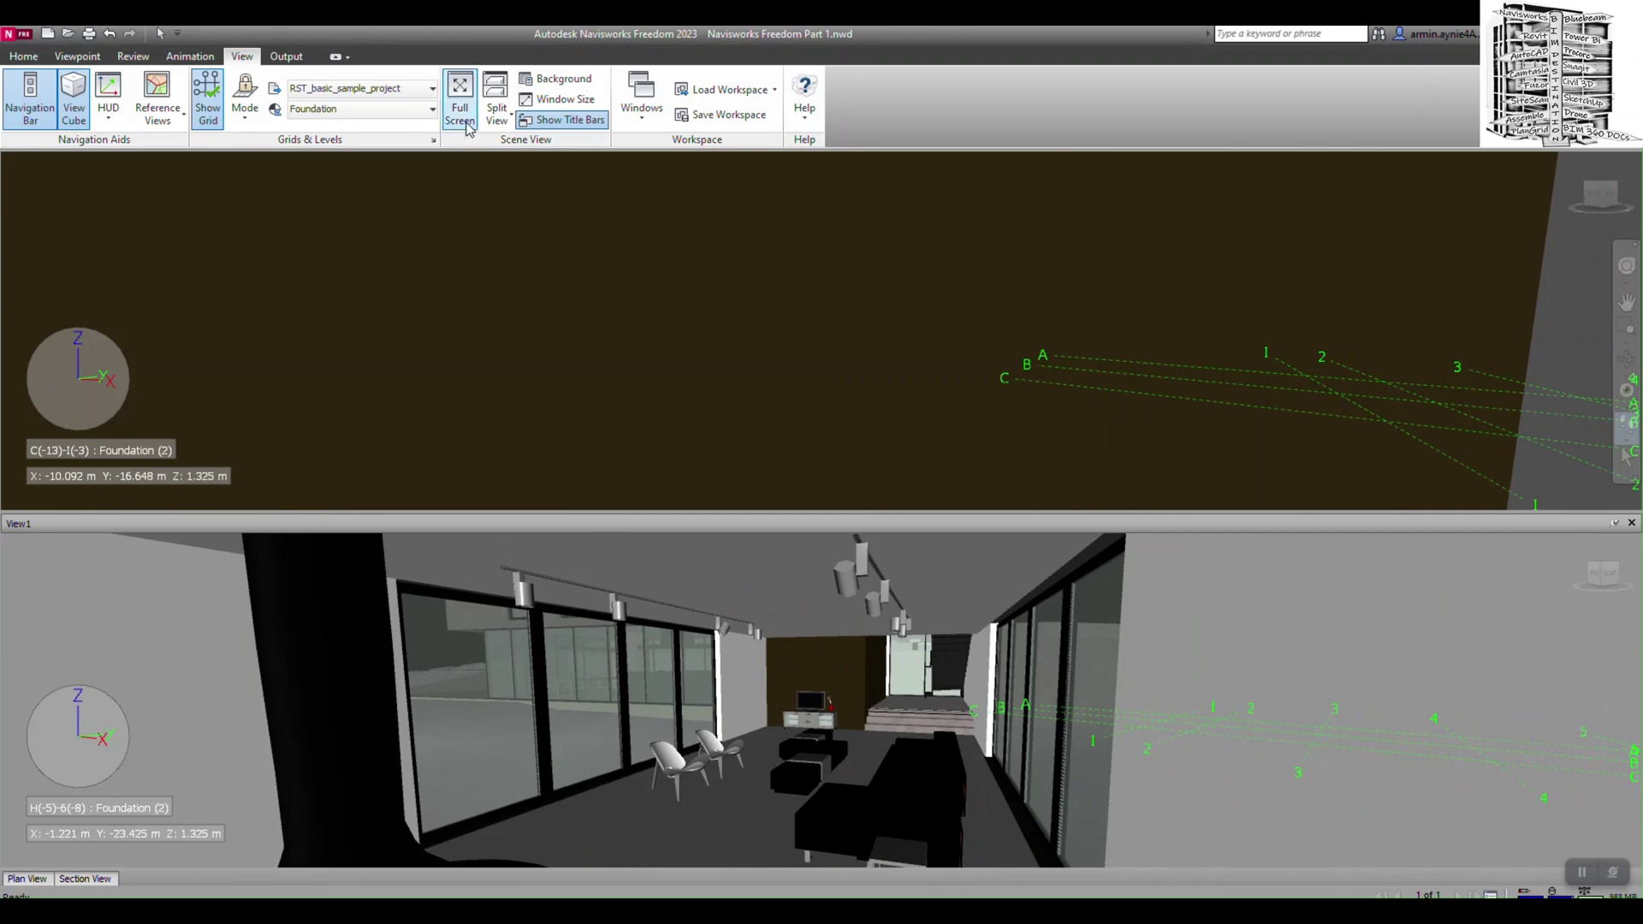
pyautogui.click(1621, 540)
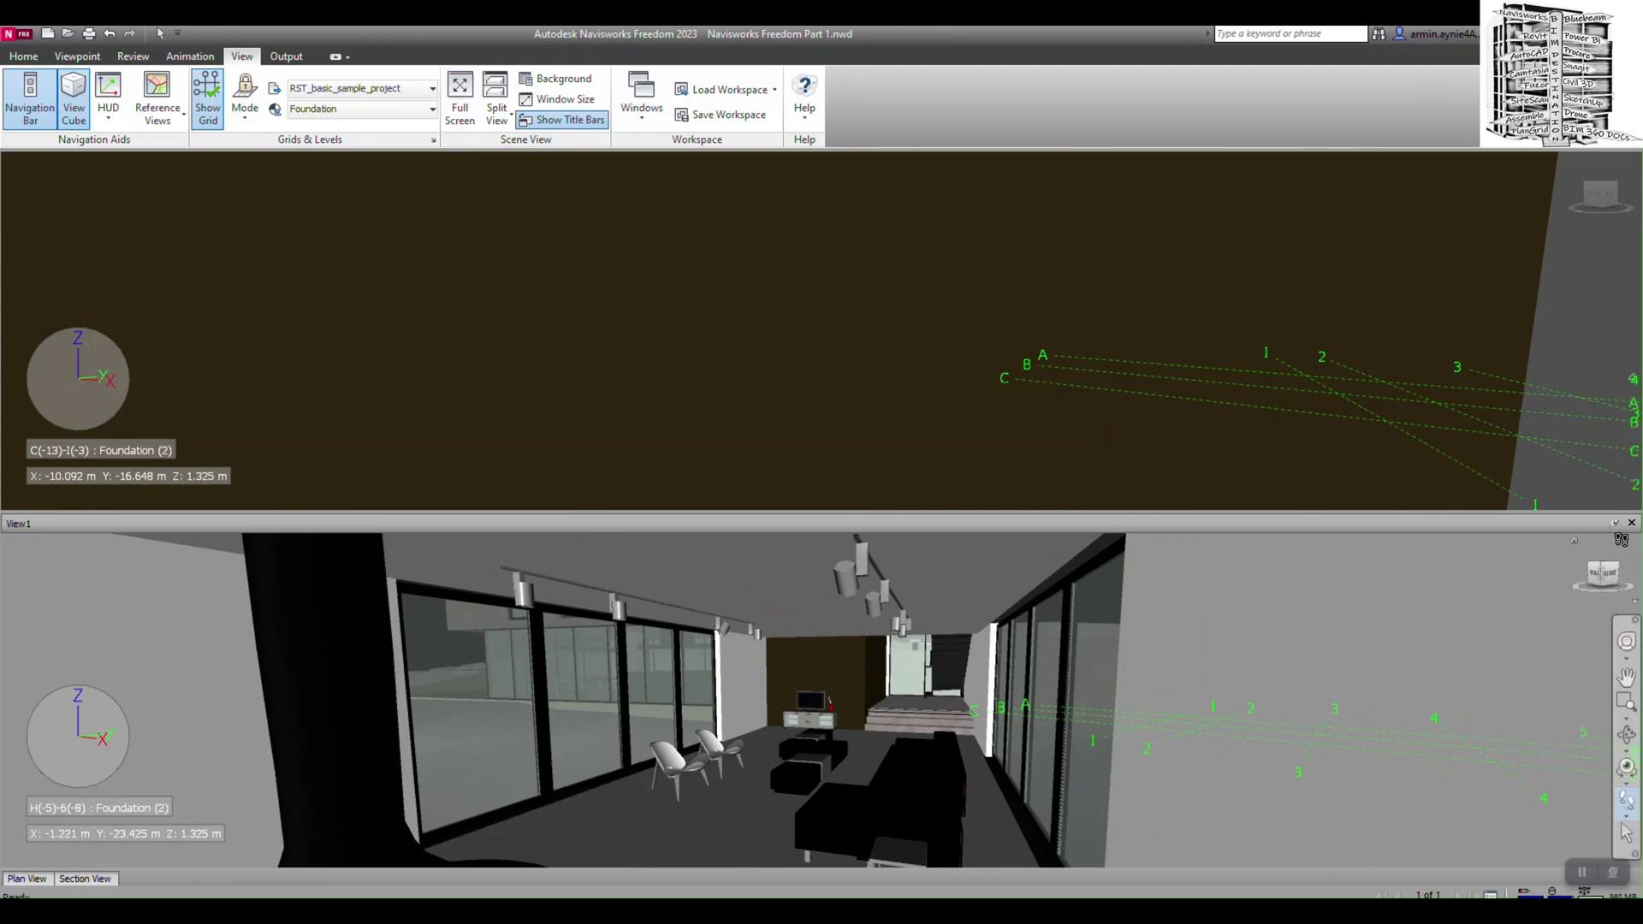
pyautogui.click(1632, 525)
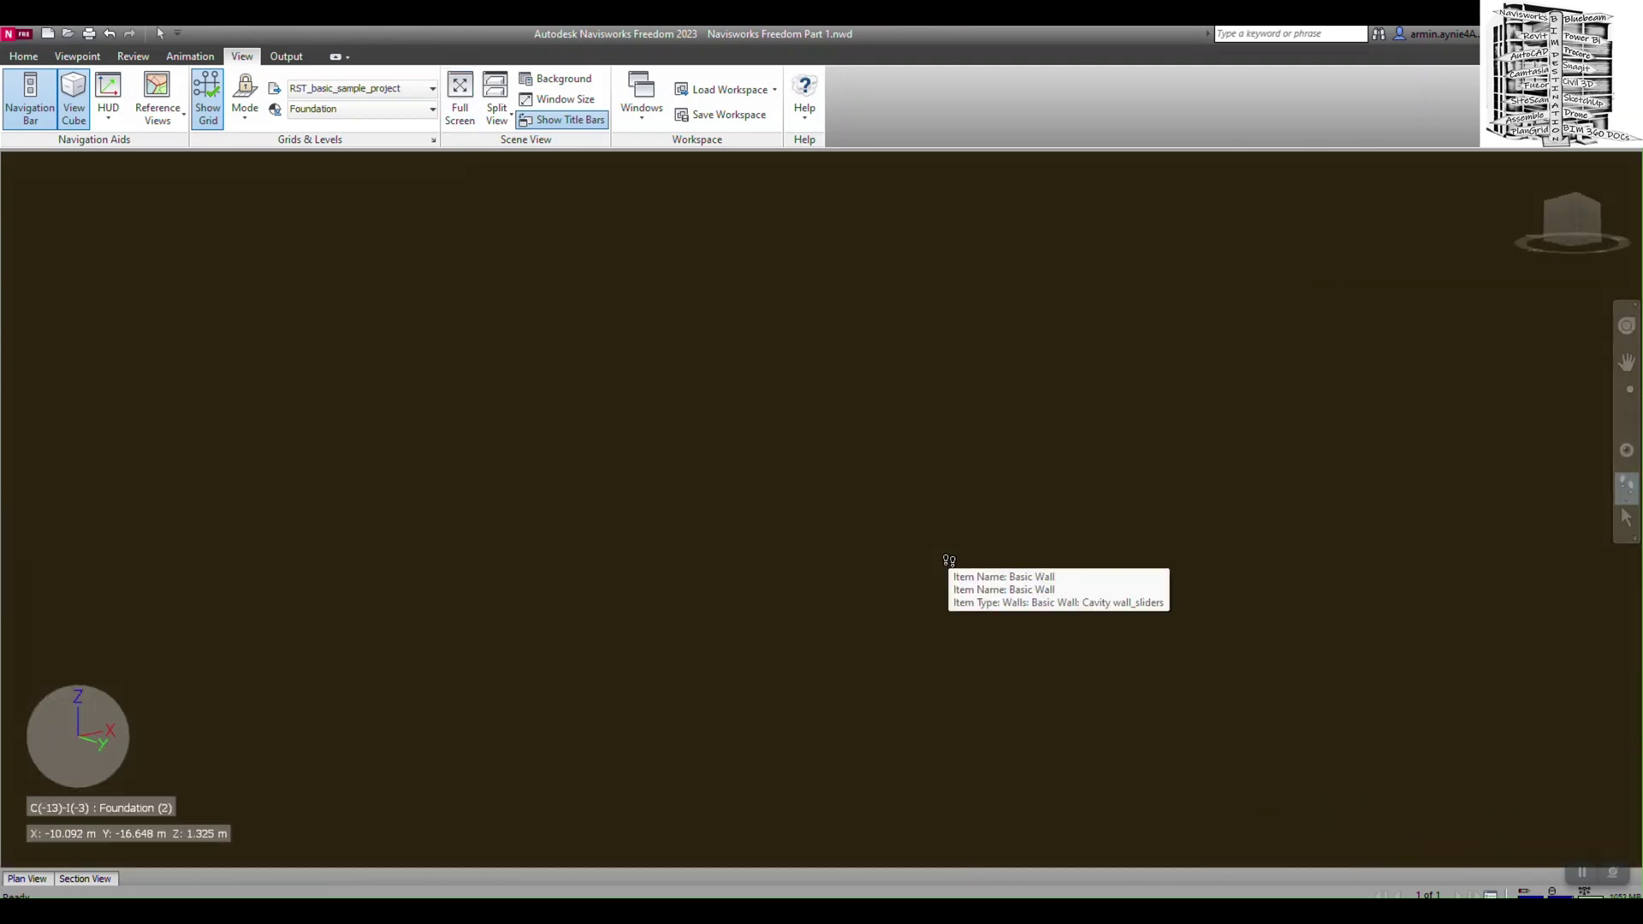
pyautogui.moveTo(949, 561); pyautogui.dragTo(647, 488)
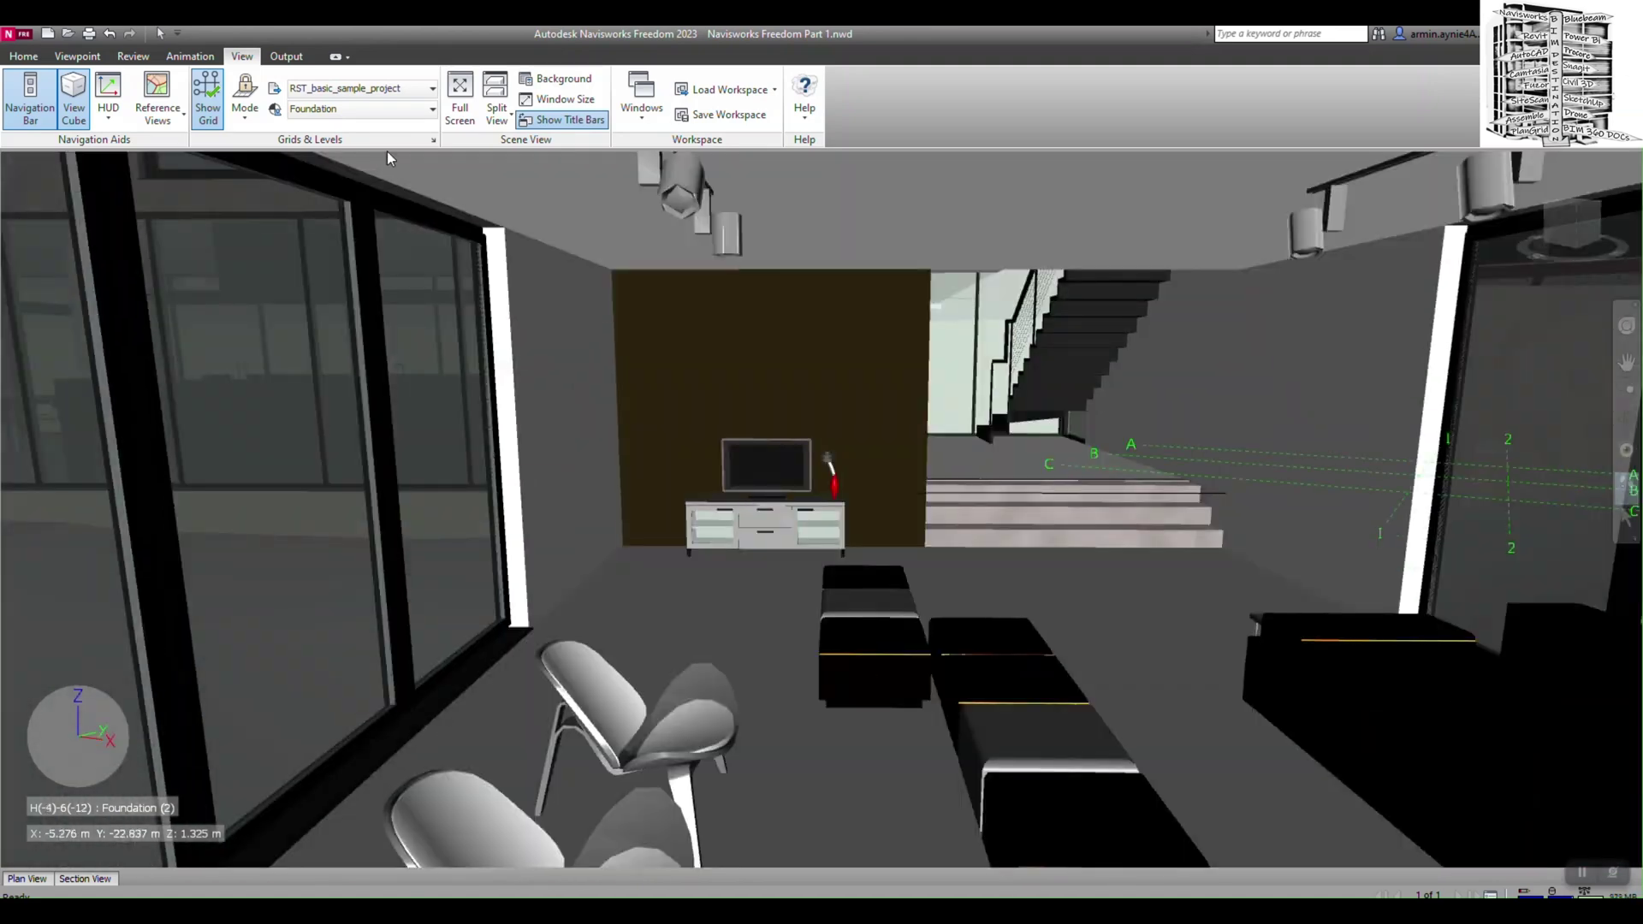
# - Split side-by-side, walk to the glass facade, and close the second pane
pyautogui.click(497, 112)
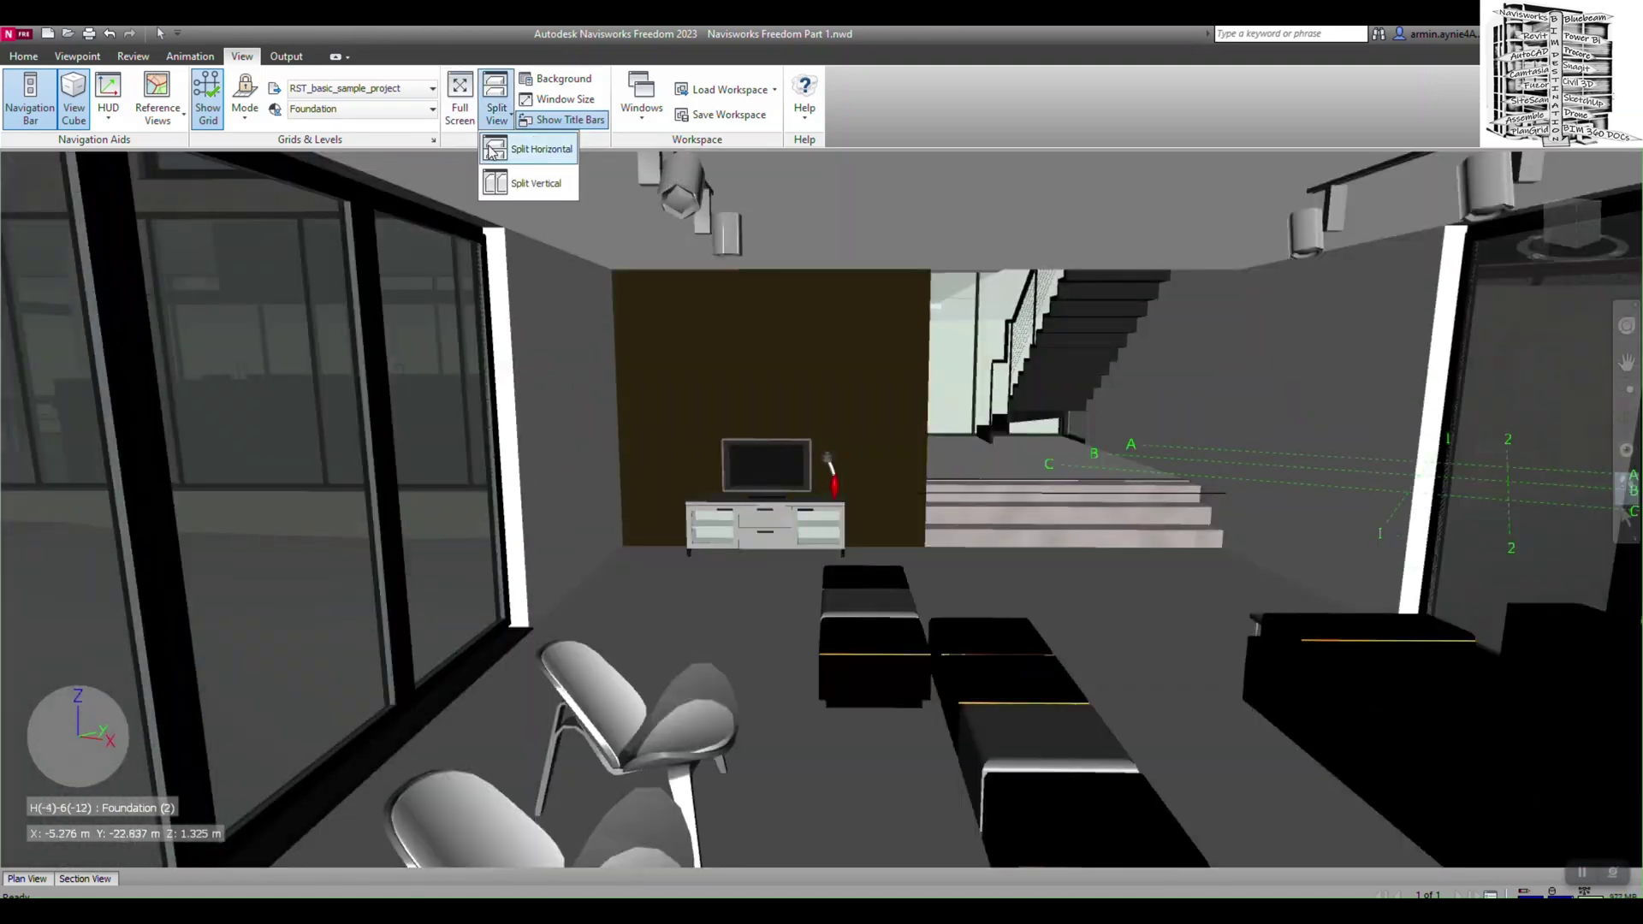
pyautogui.click(495, 187)
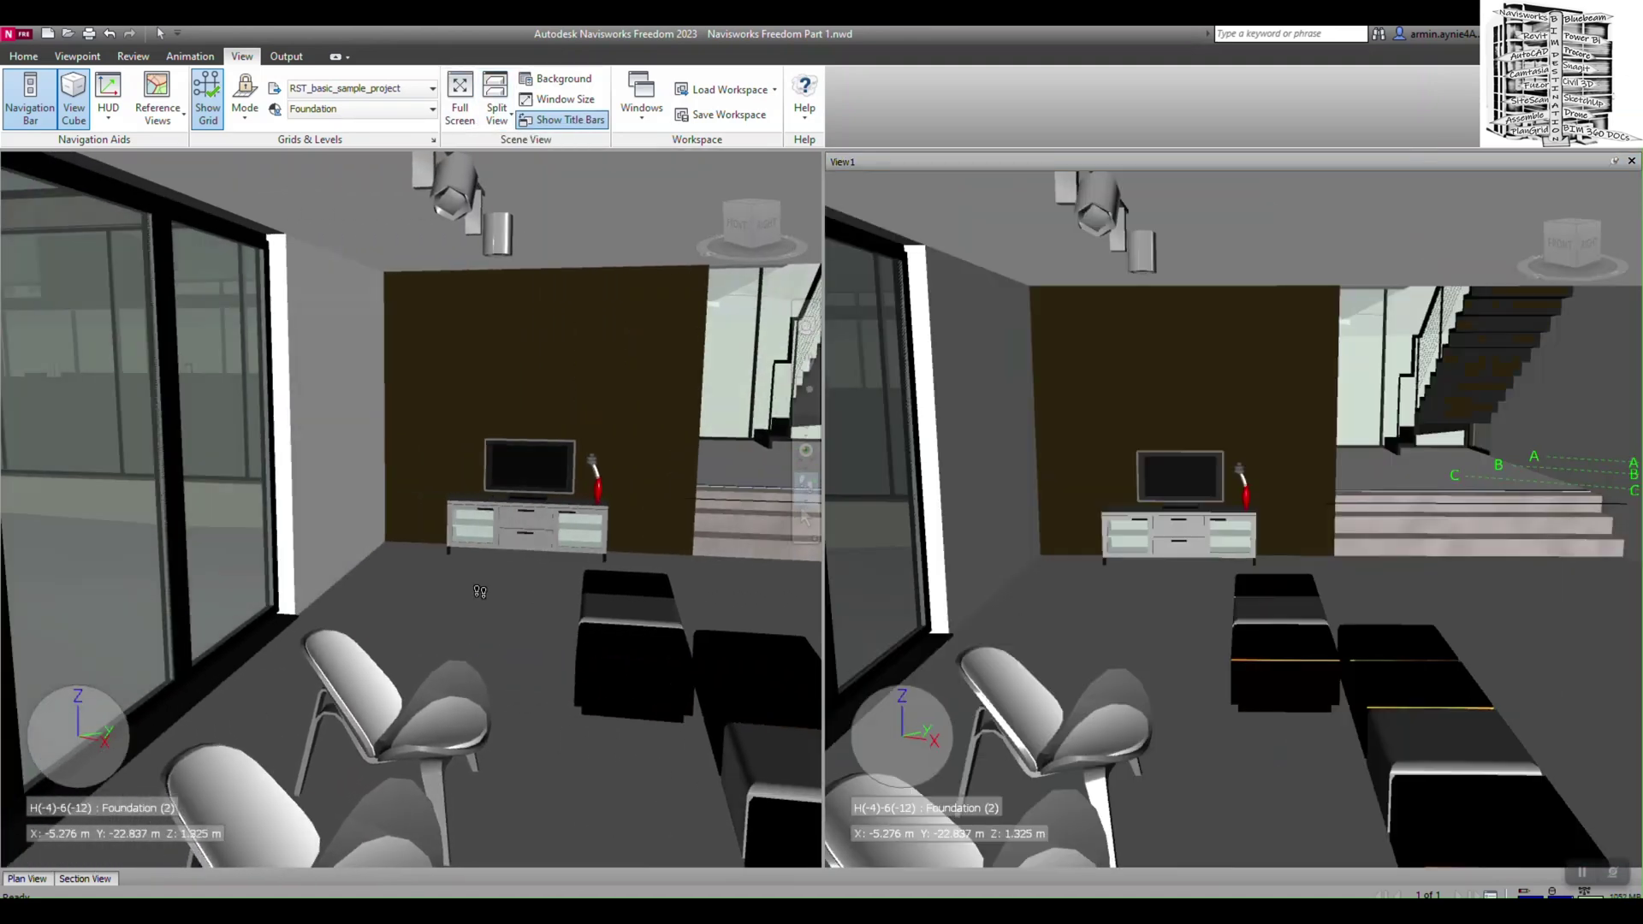
pyautogui.moveTo(480, 592); pyautogui.dragTo(333, 335)
pyautogui.moveTo(1061, 659); pyautogui.dragTo(1027, 498)
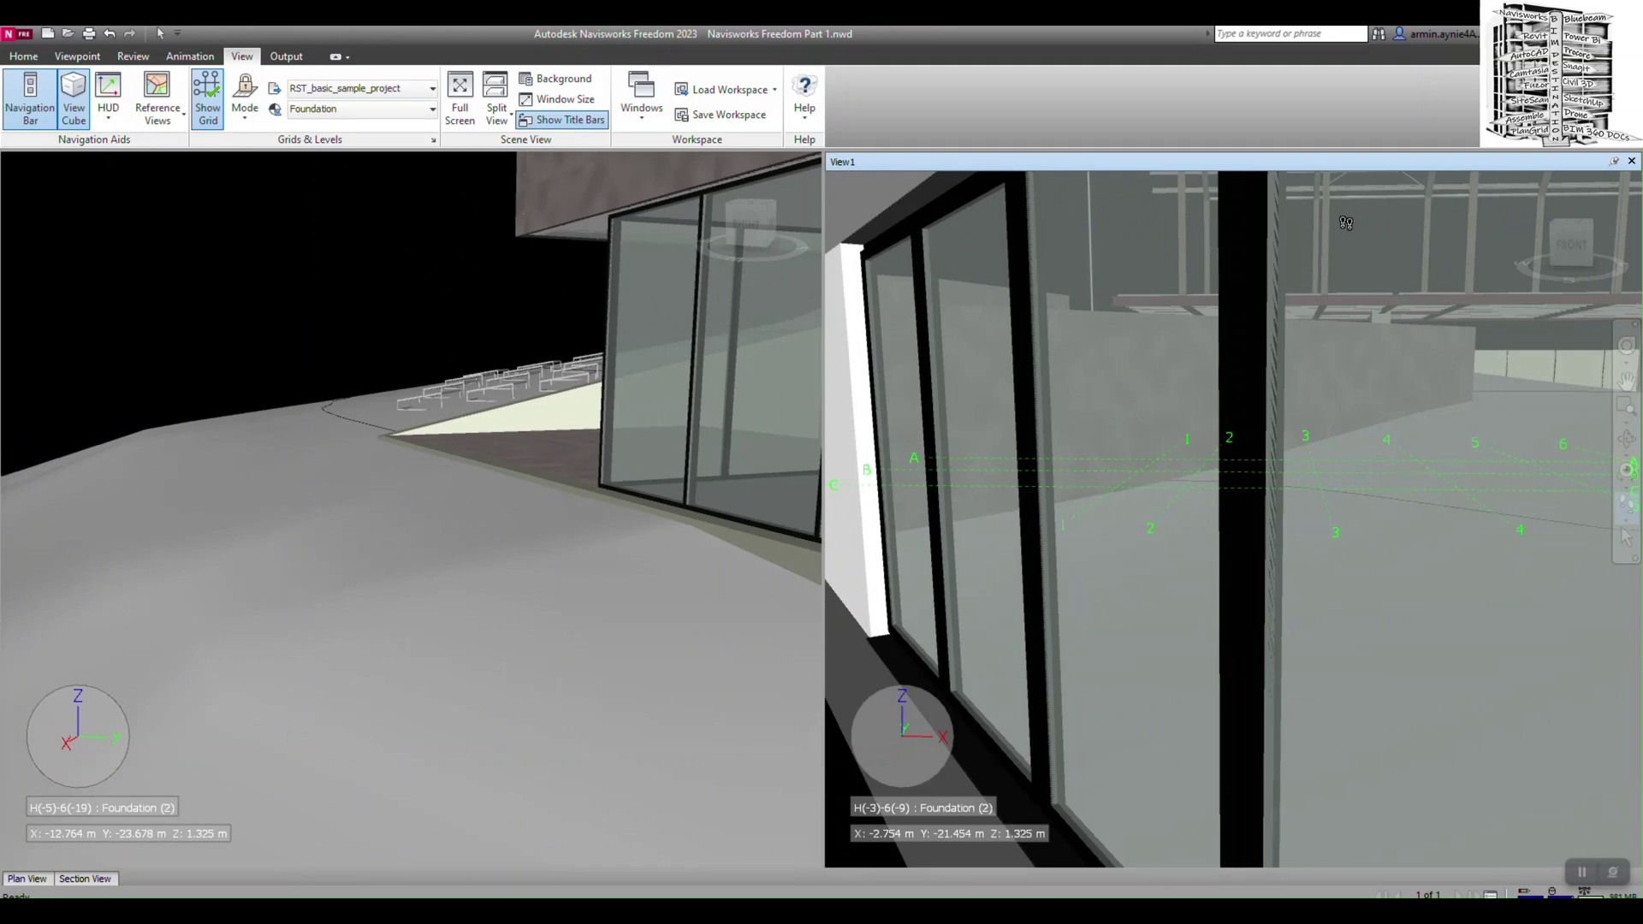
pyautogui.click(433, 249)
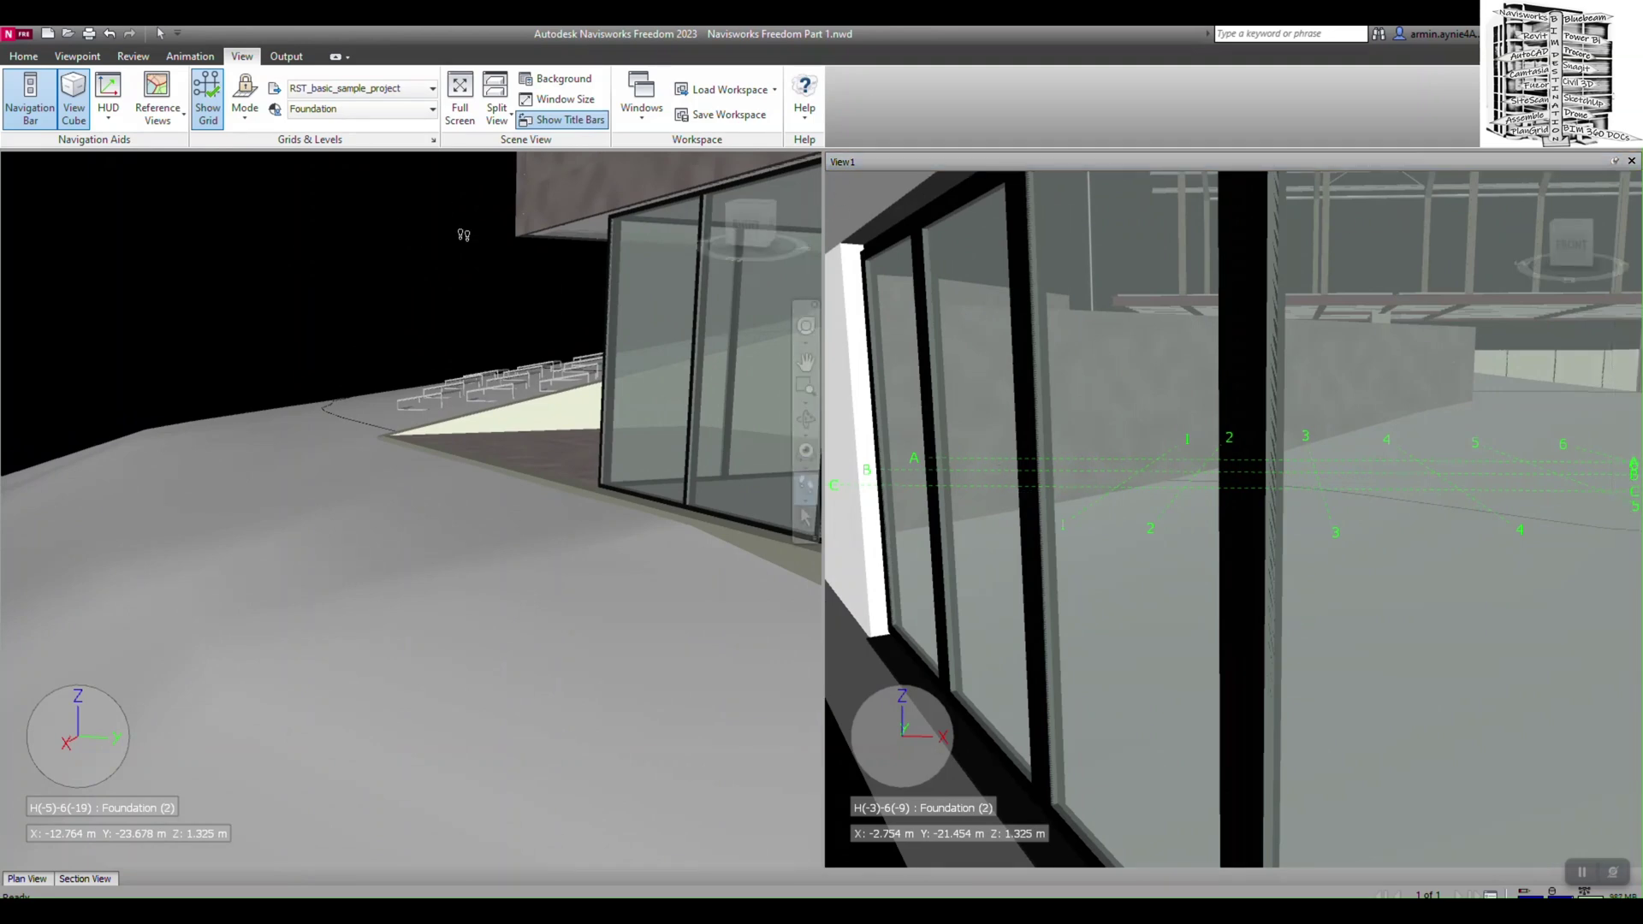
pyautogui.click(1632, 161)
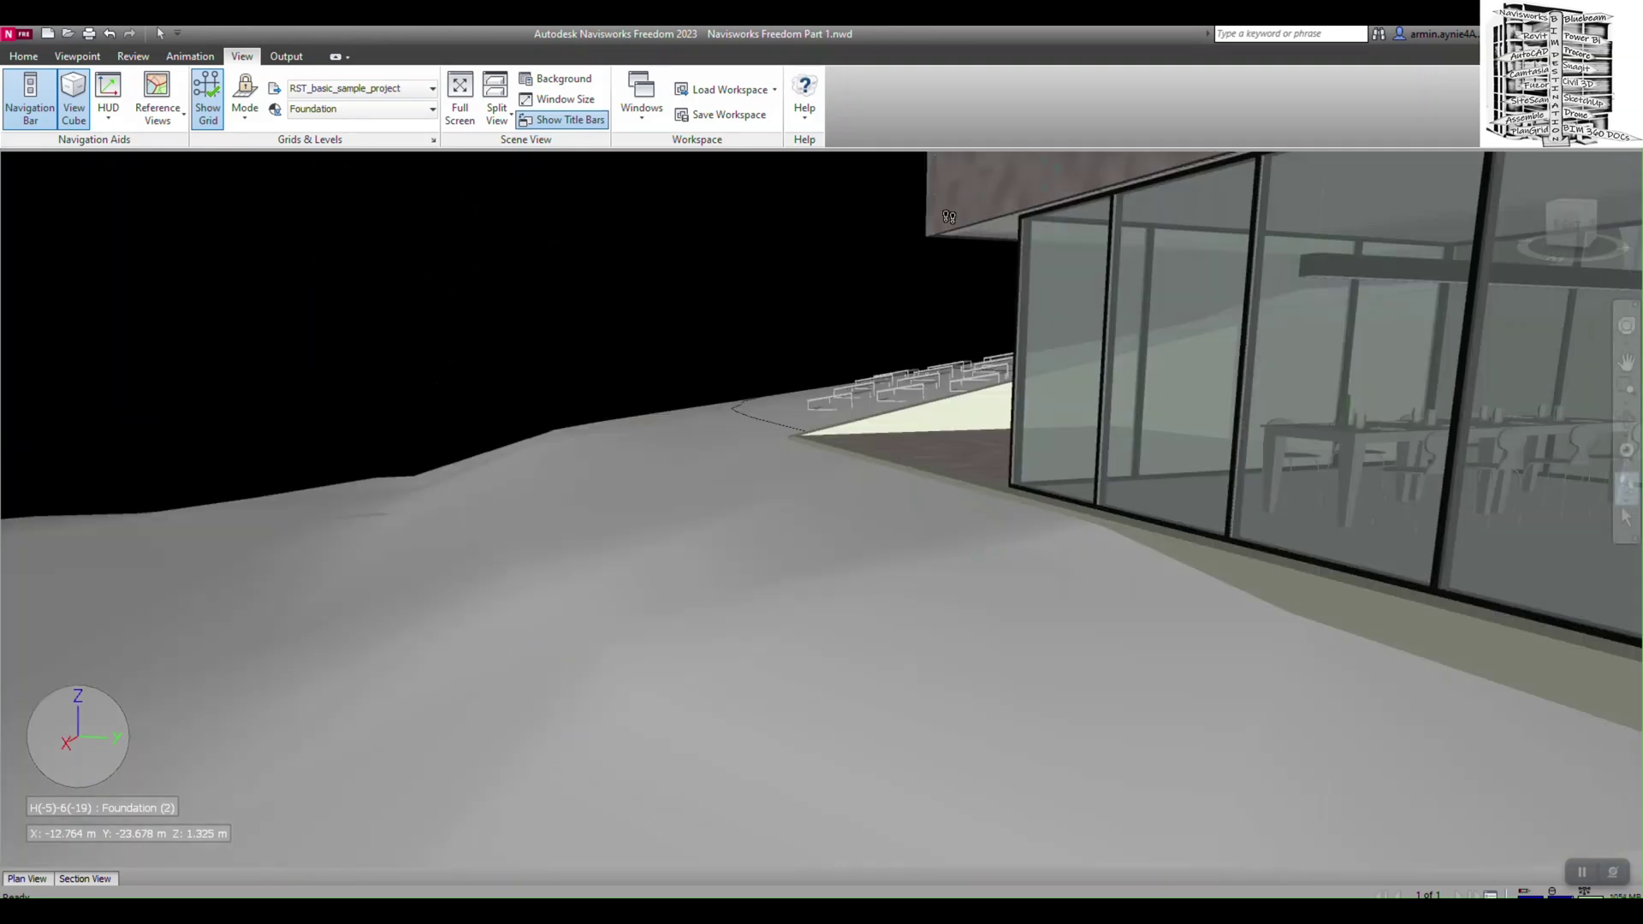
pyautogui.click(561, 81)
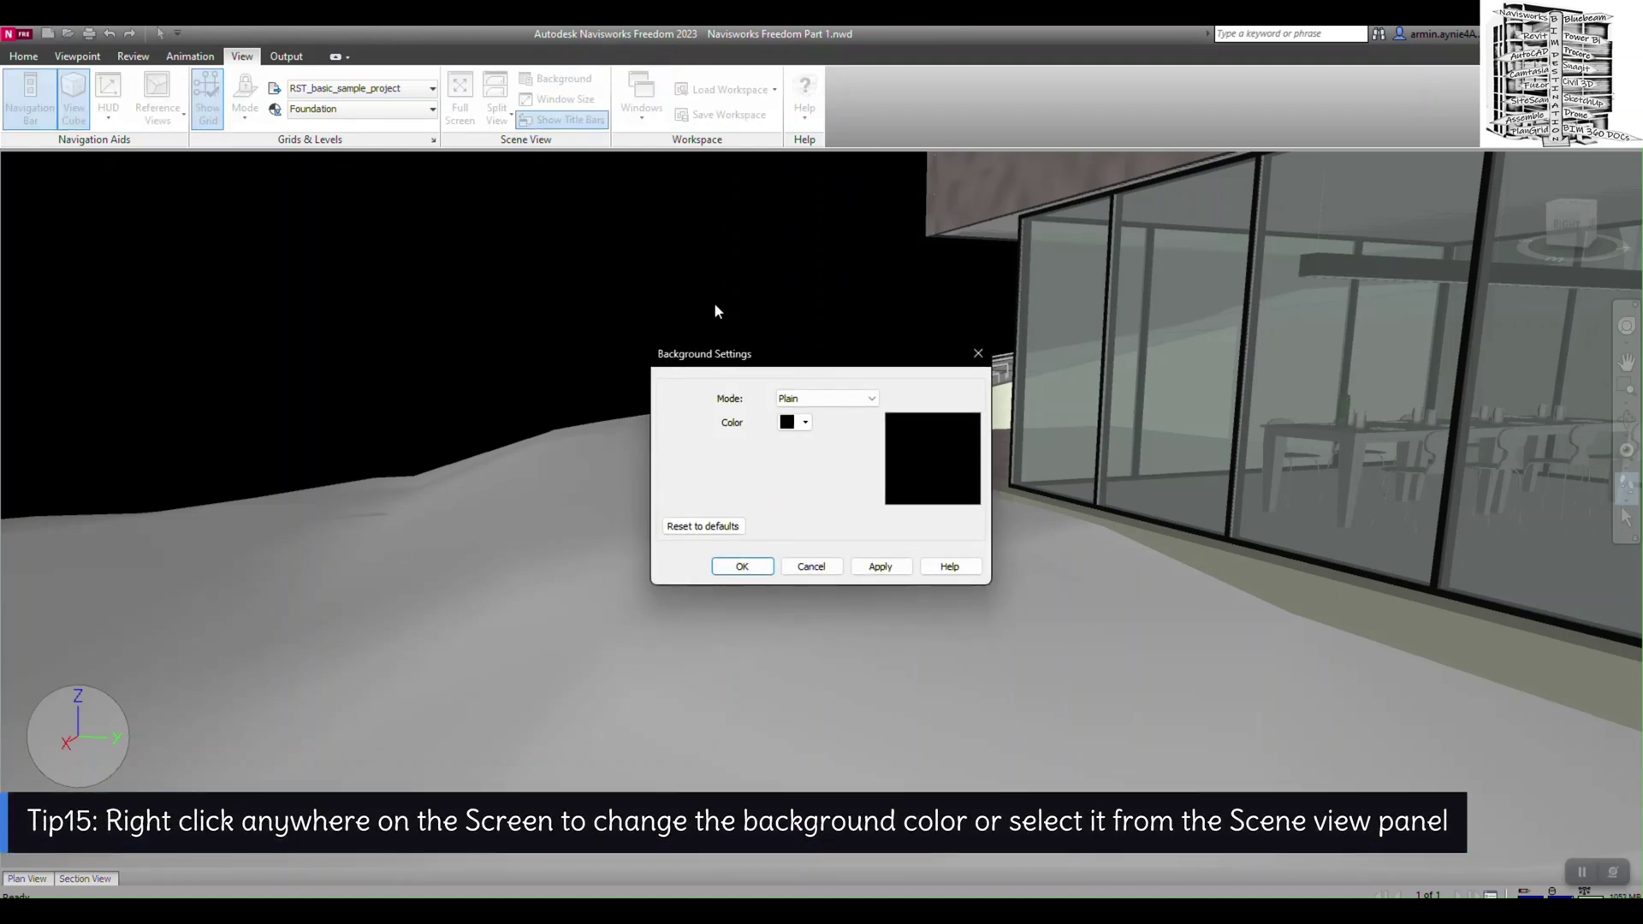
pyautogui.click(813, 399)
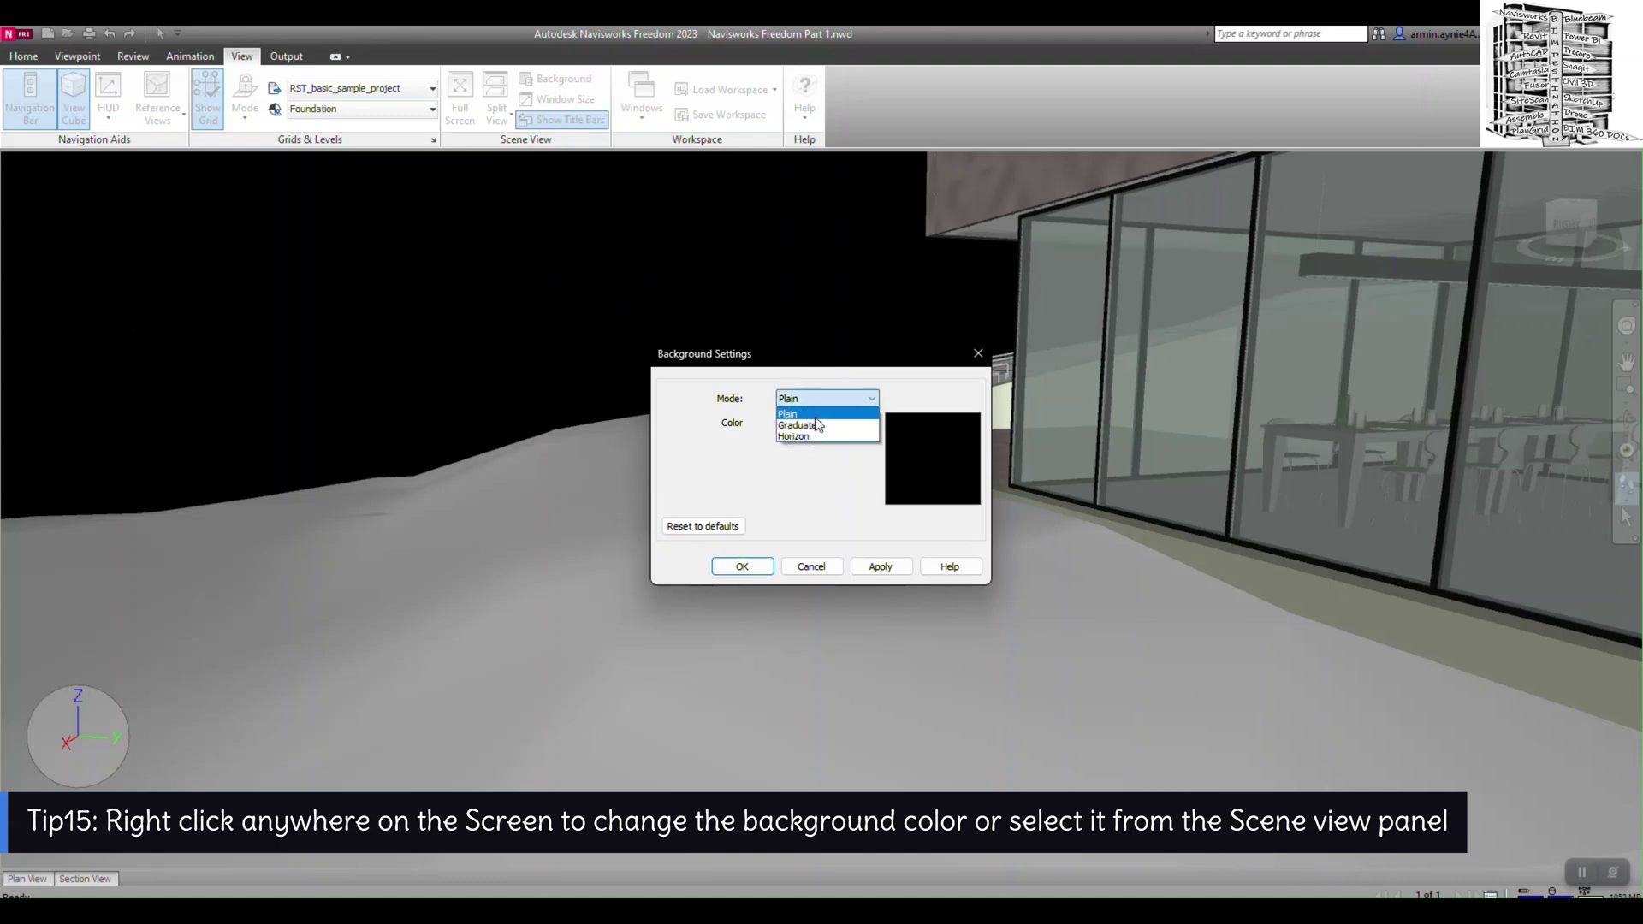
pyautogui.click(844, 402)
pyautogui.click(794, 425)
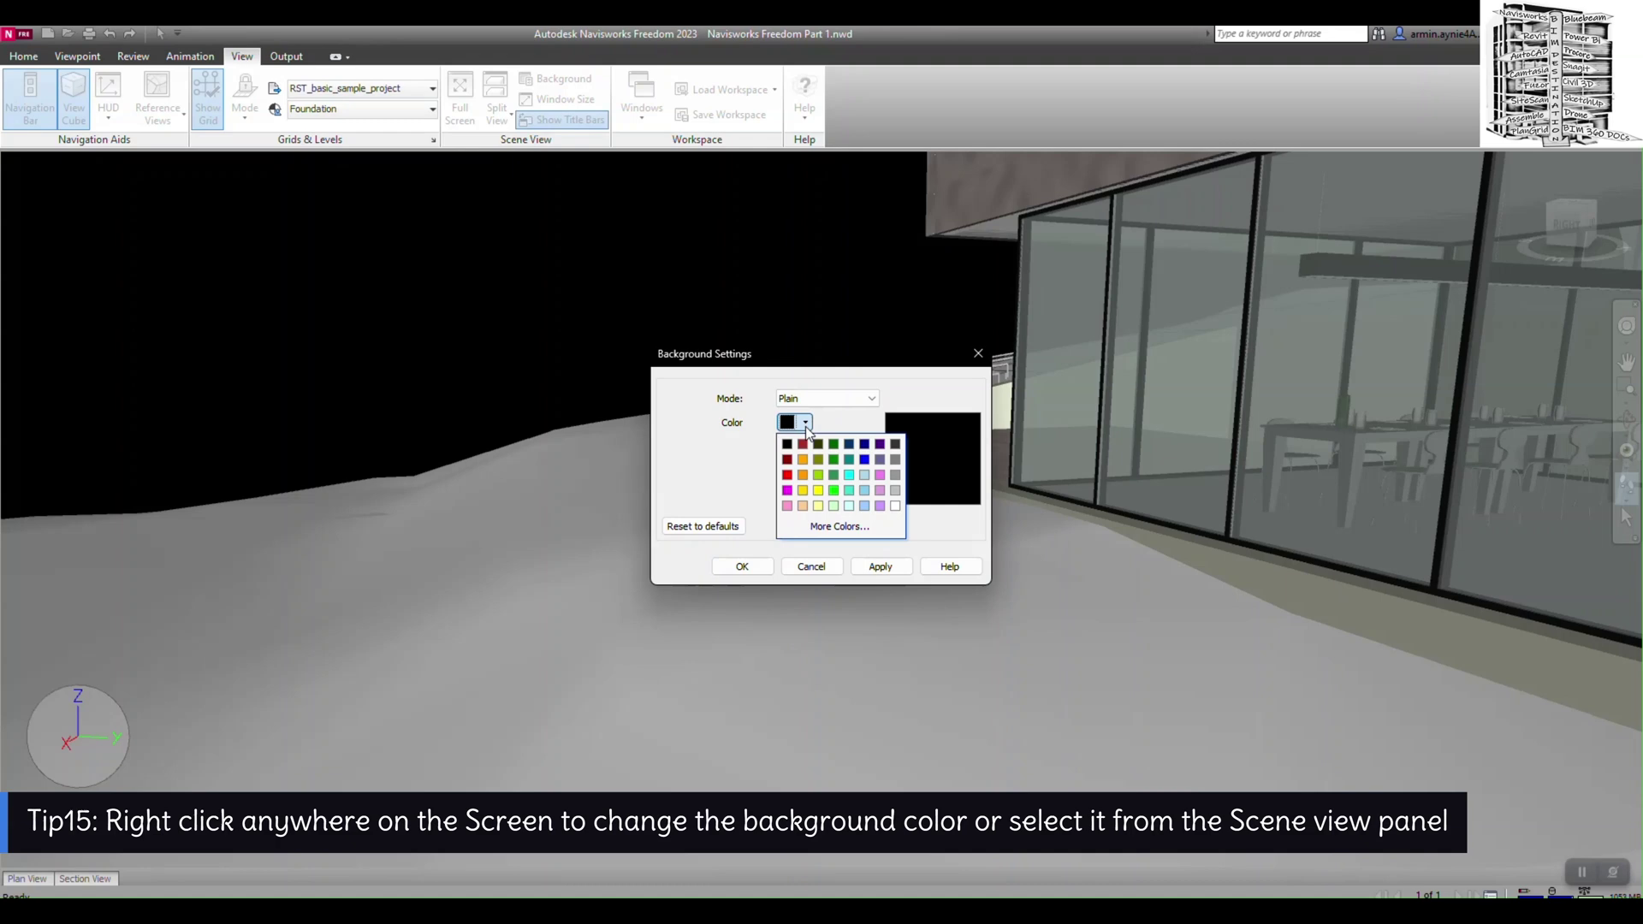
pyautogui.click(849, 506)
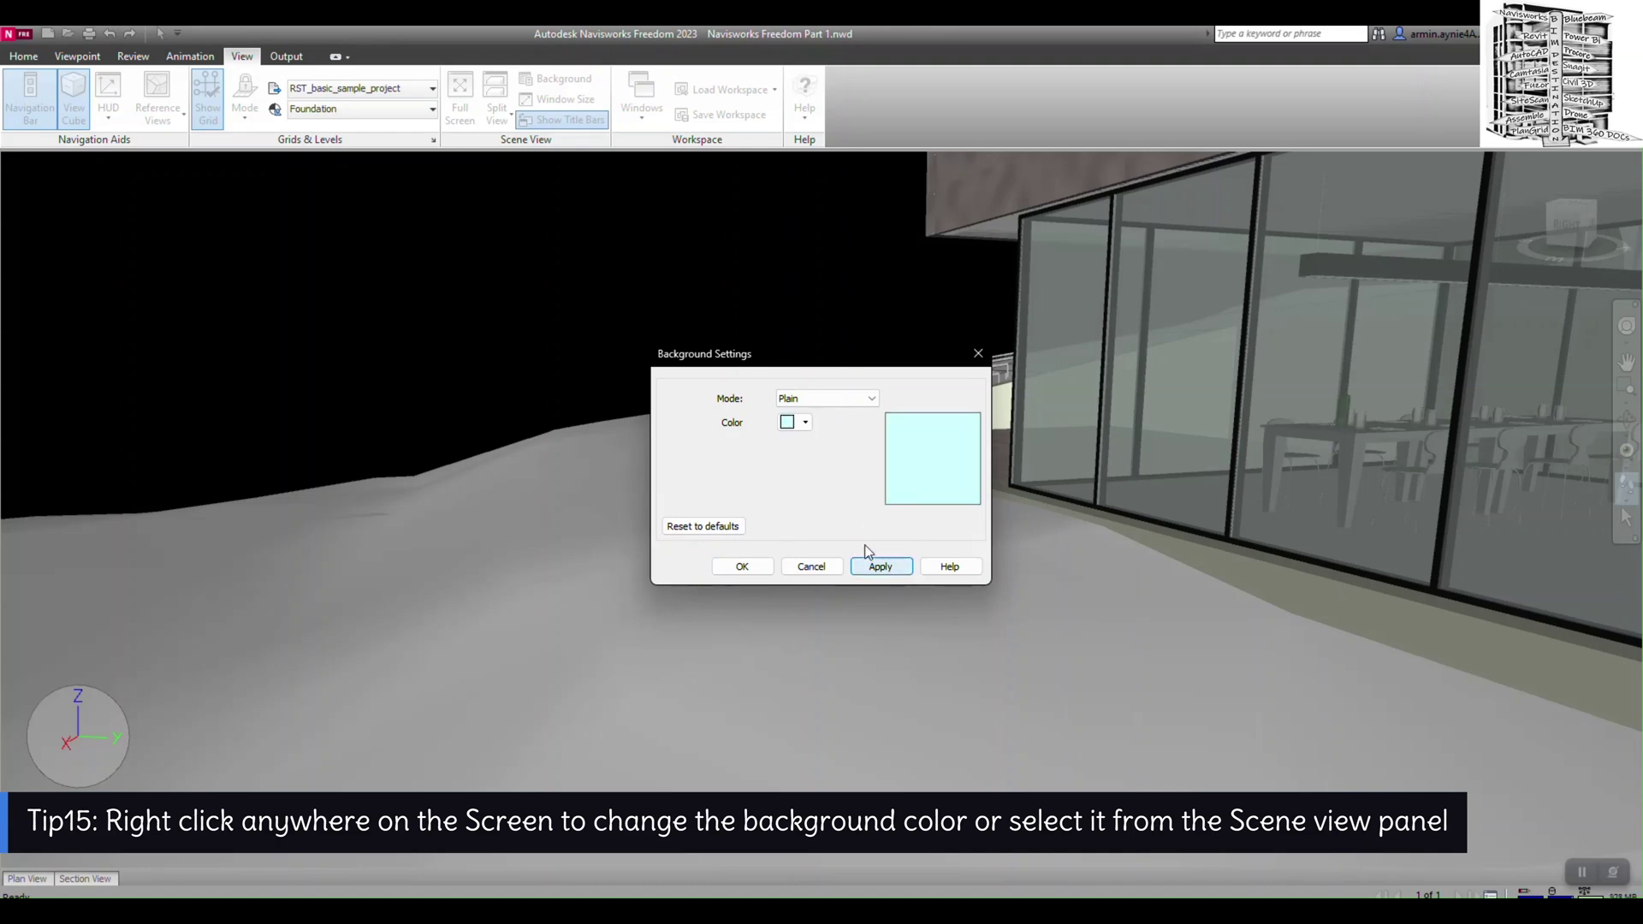
pyautogui.click(871, 562)
pyautogui.click(800, 399)
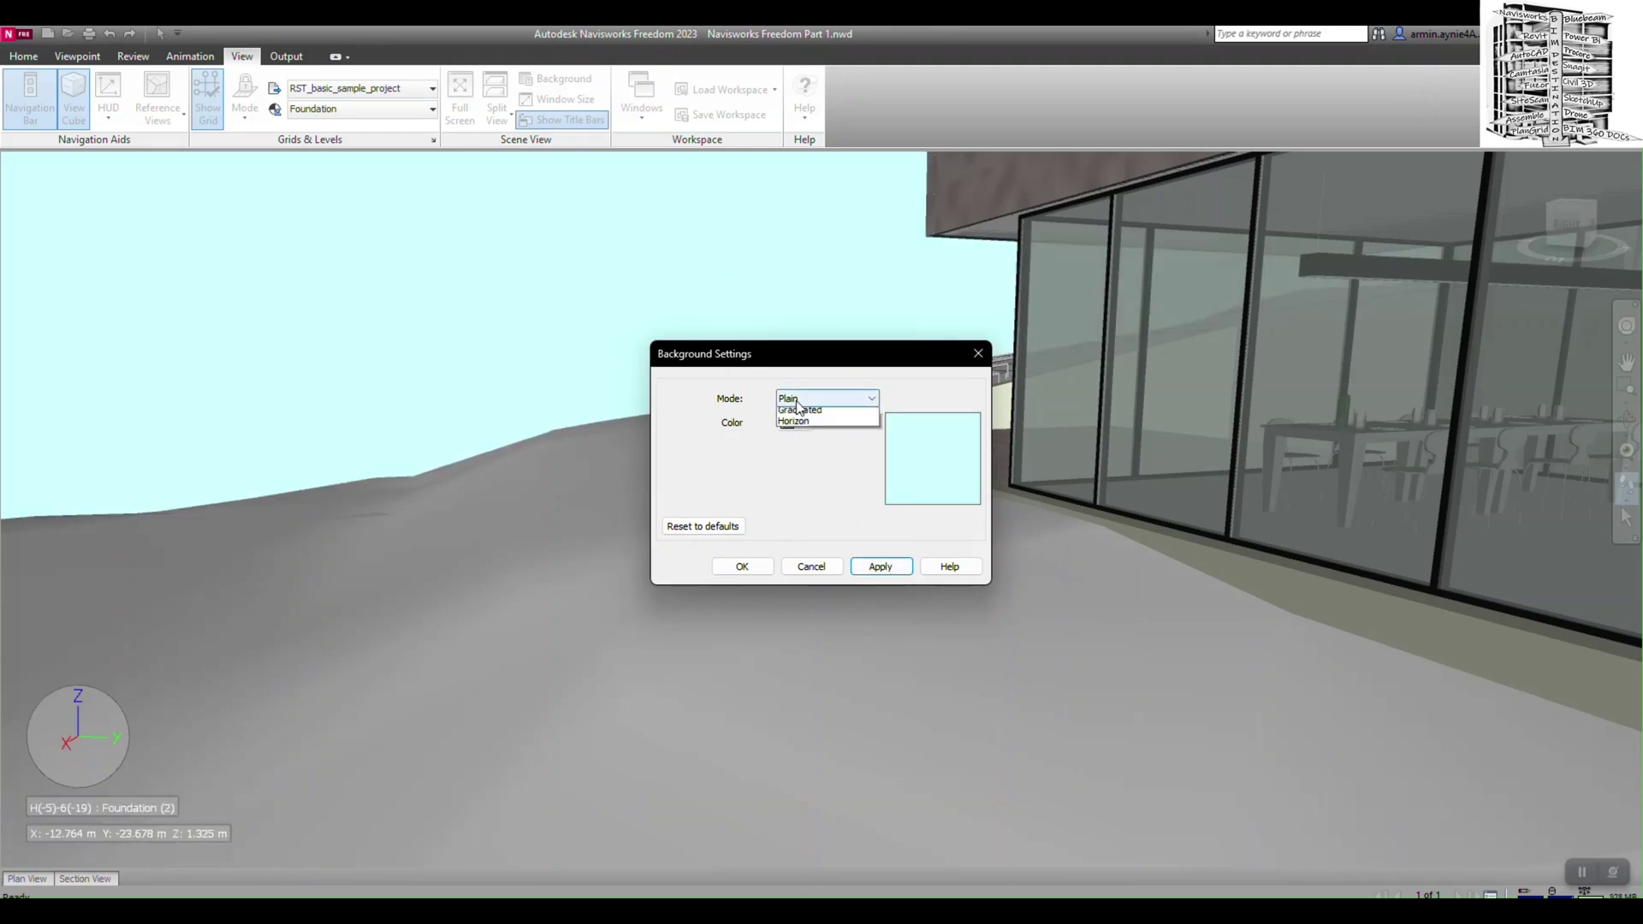
pyautogui.click(800, 427)
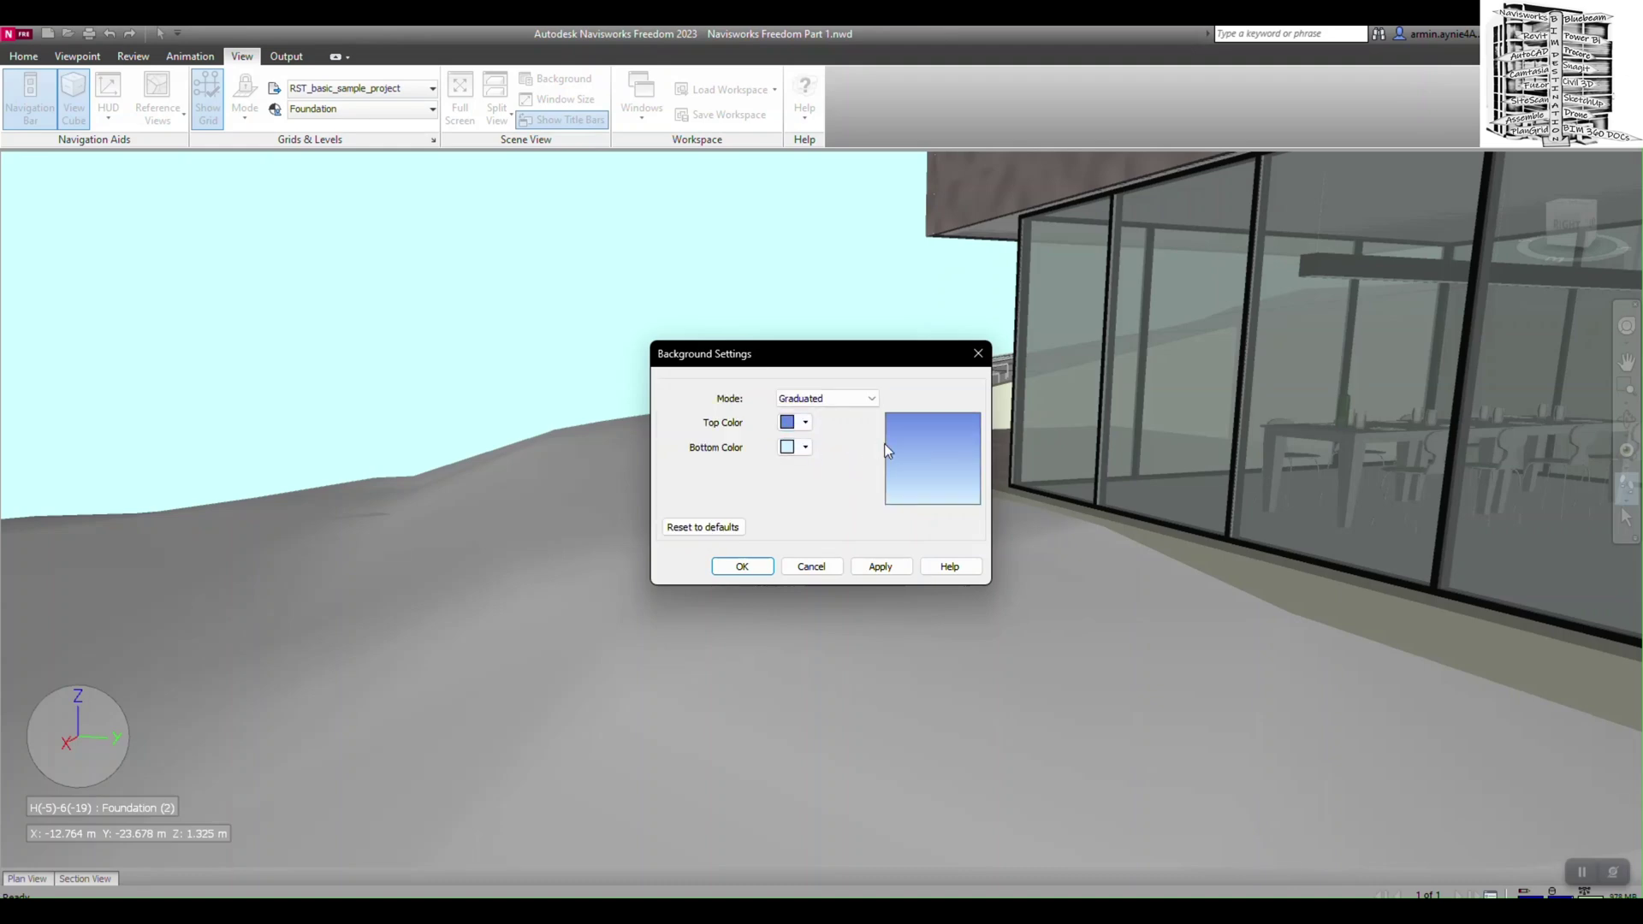
pyautogui.click(880, 564)
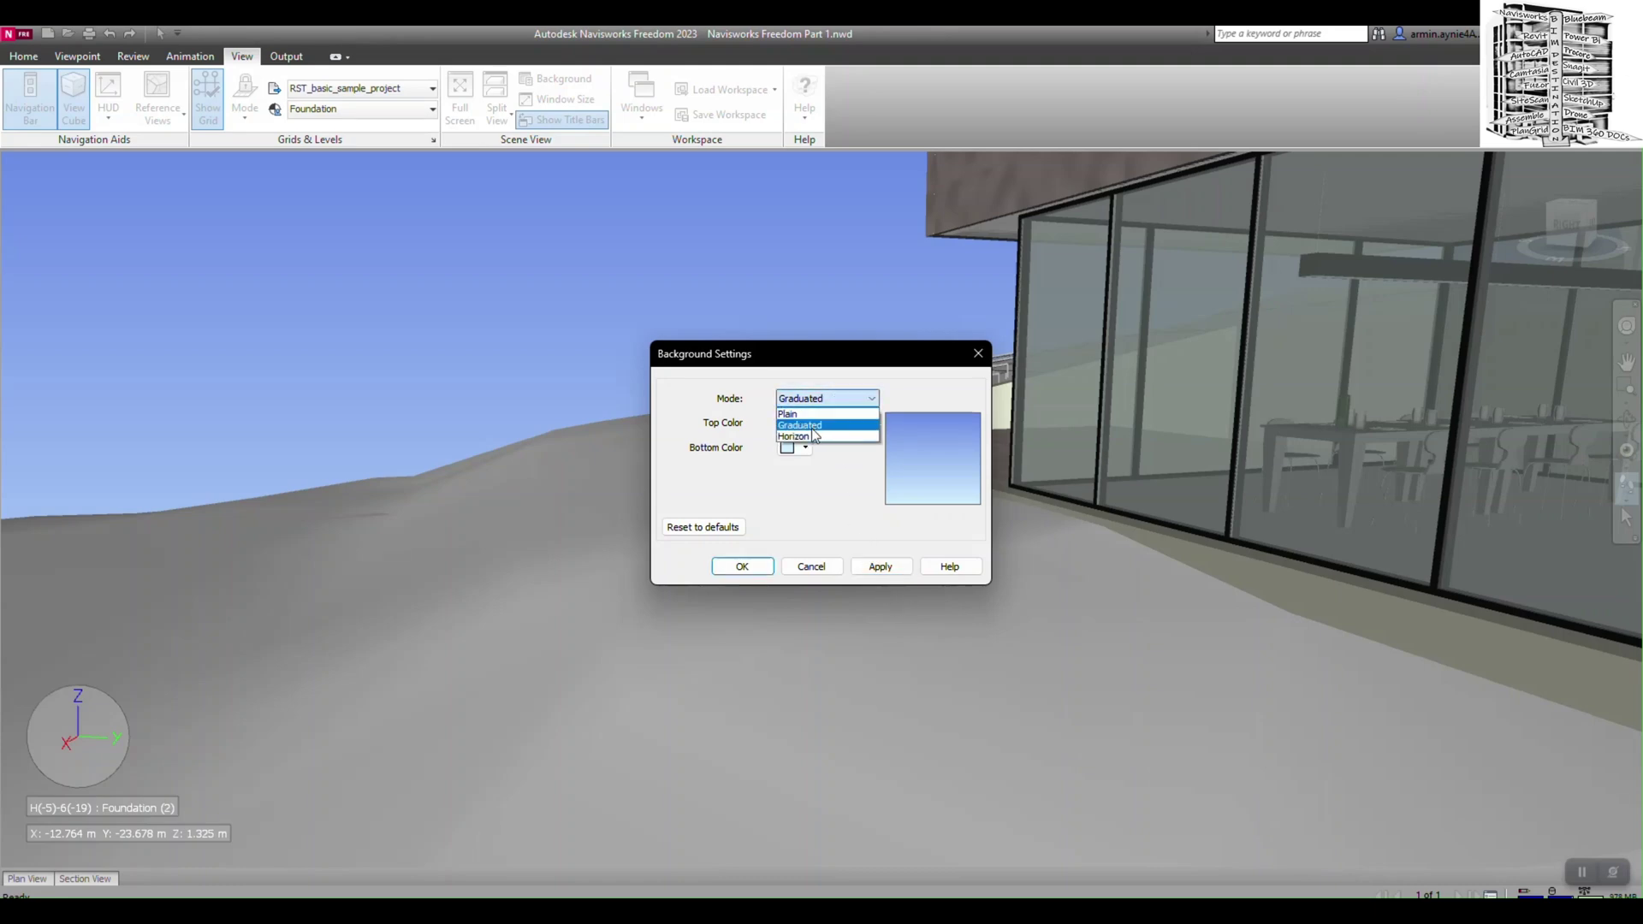
pyautogui.click(805, 434)
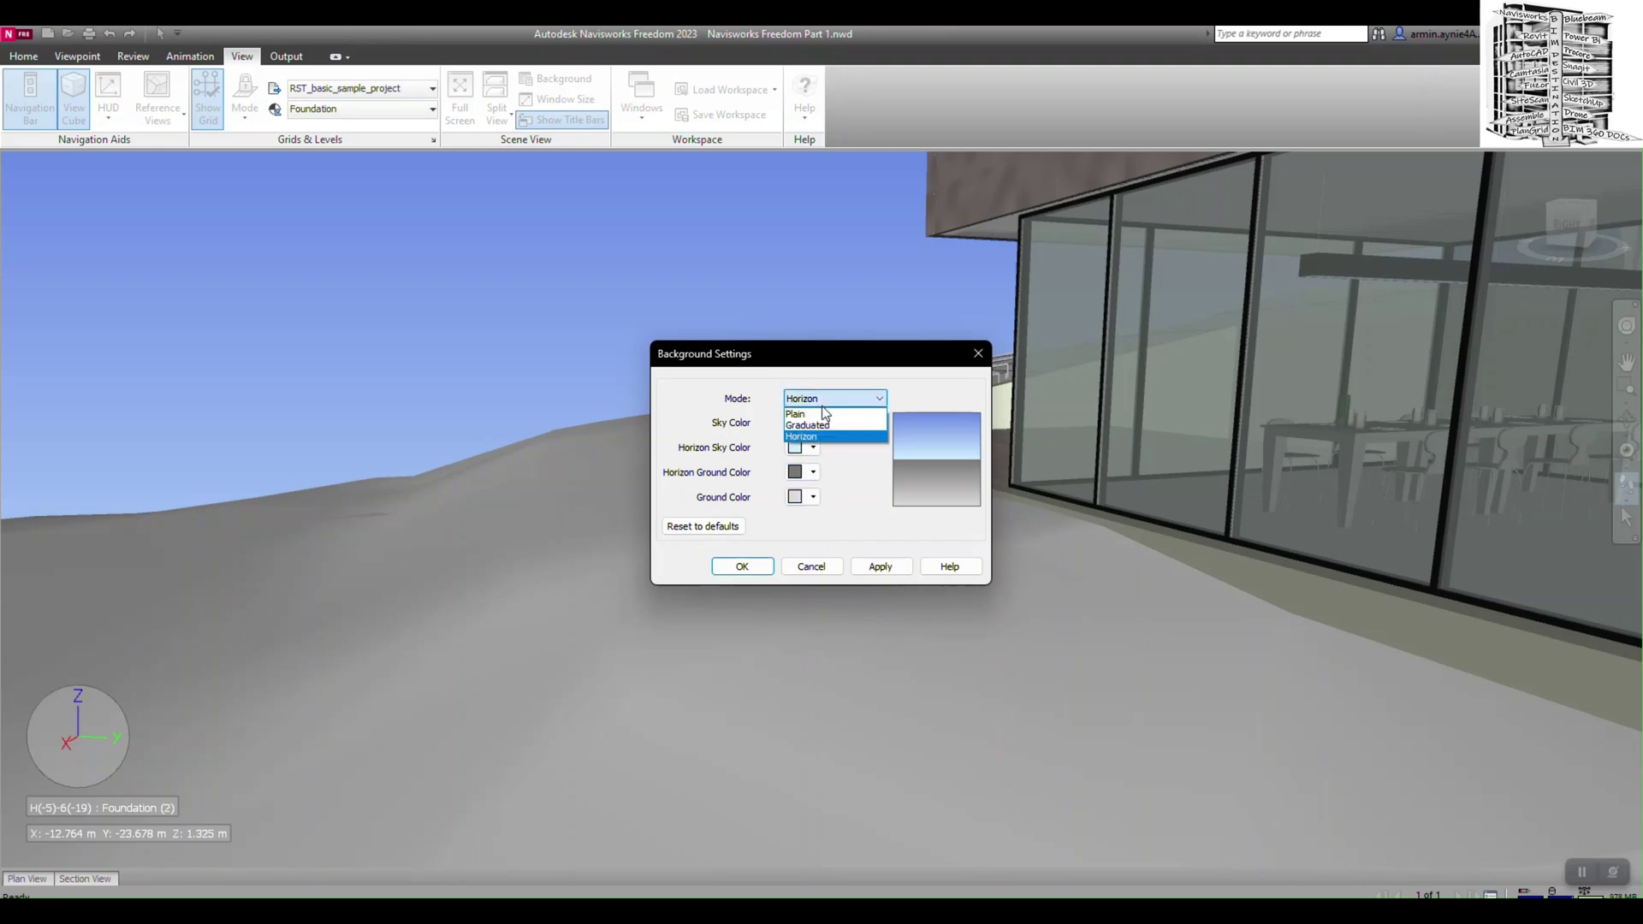
pyautogui.click(824, 414)
pyautogui.click(807, 422)
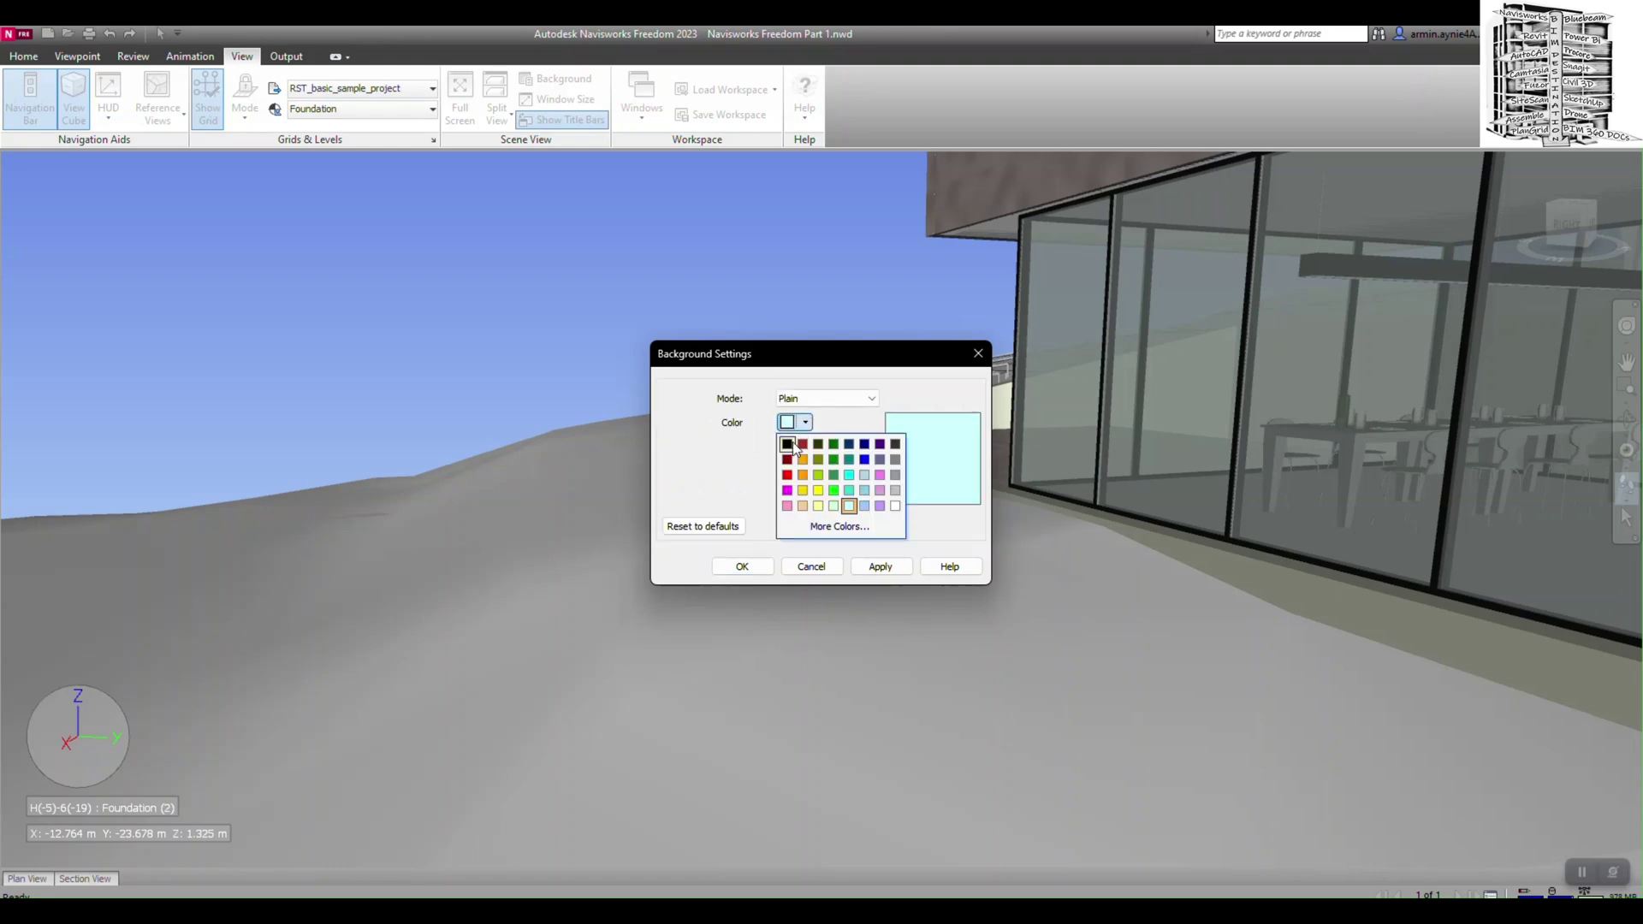
pyautogui.click(787, 444)
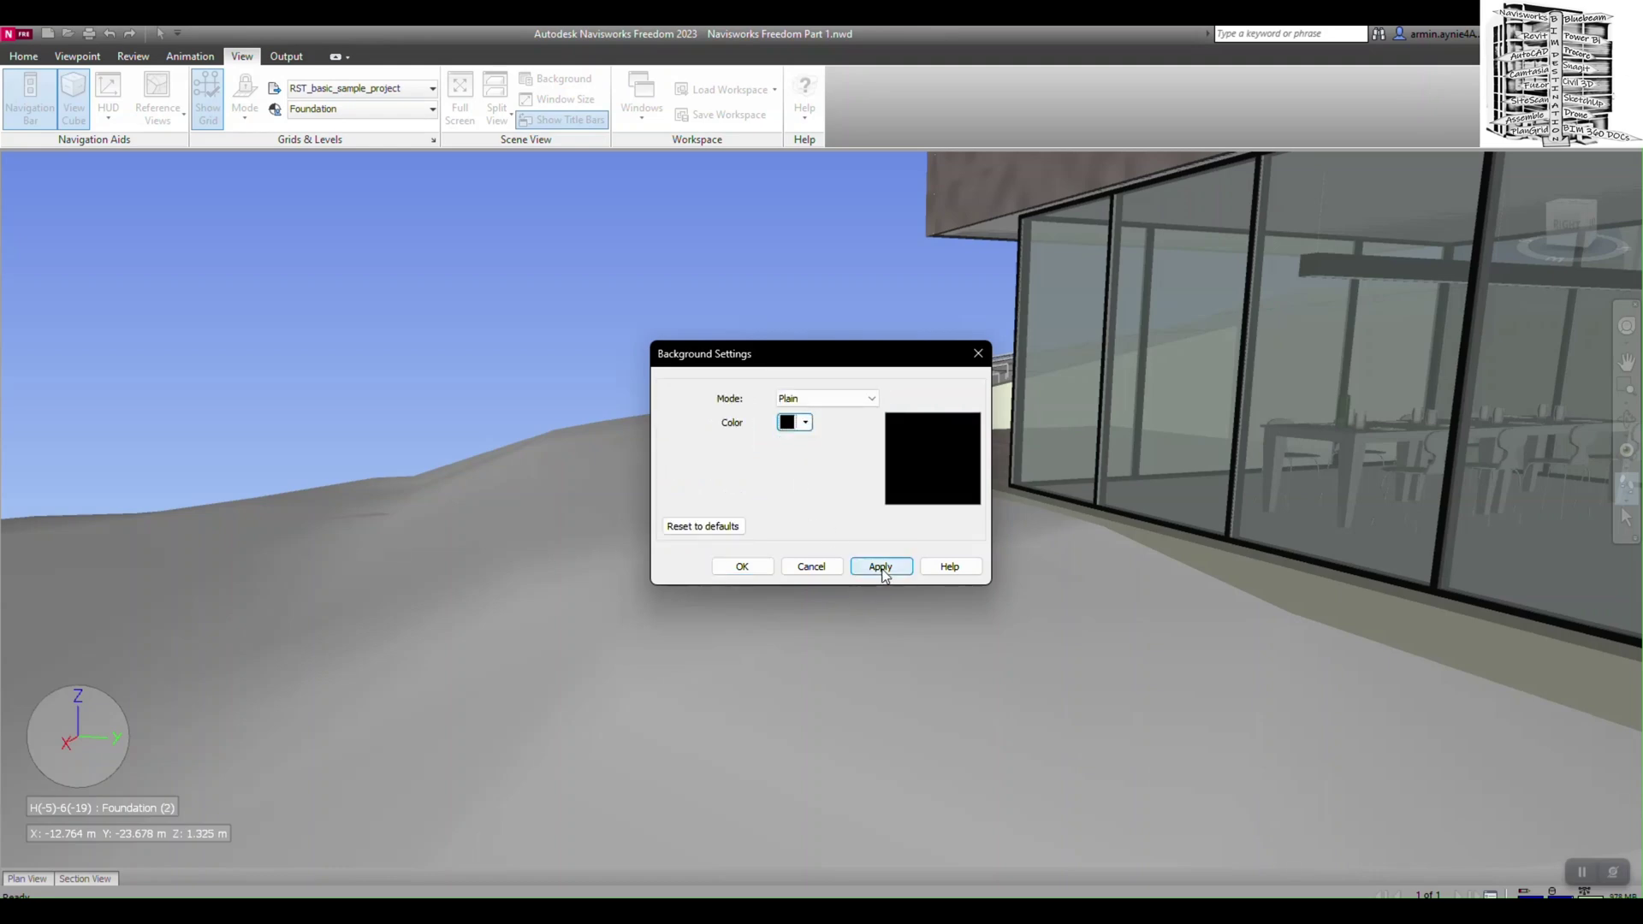
pyautogui.click(742, 567)
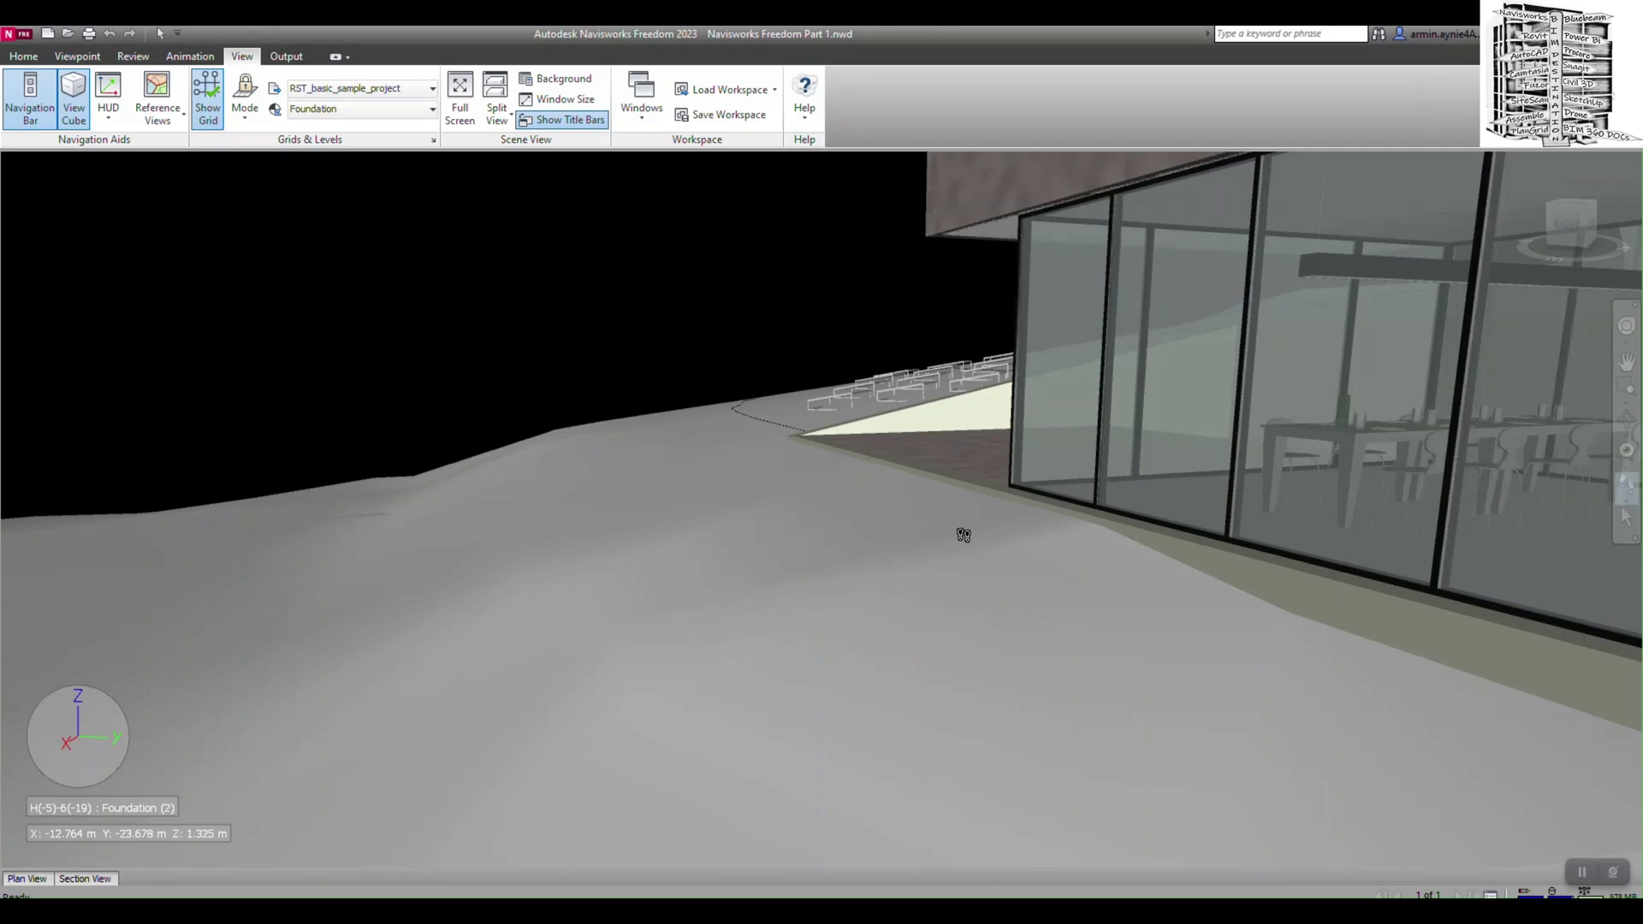
# - Walk back to an overview of the whole site and list the dockable Windows
pyautogui.moveTo(961, 531); pyautogui.dragTo(795, 472)
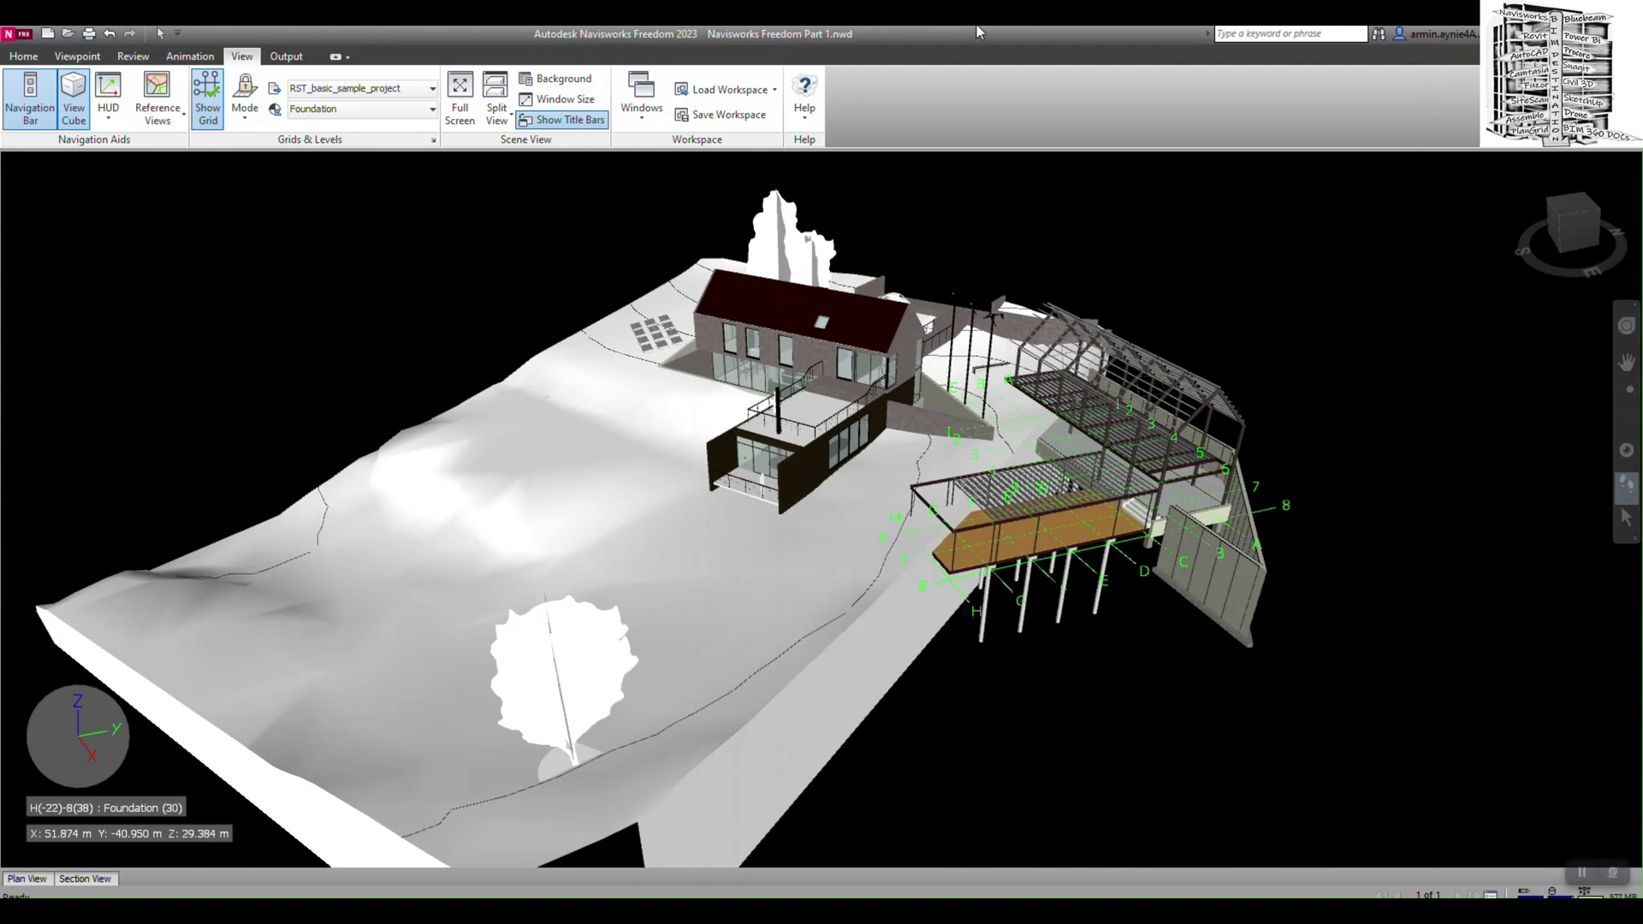
pyautogui.click(642, 96)
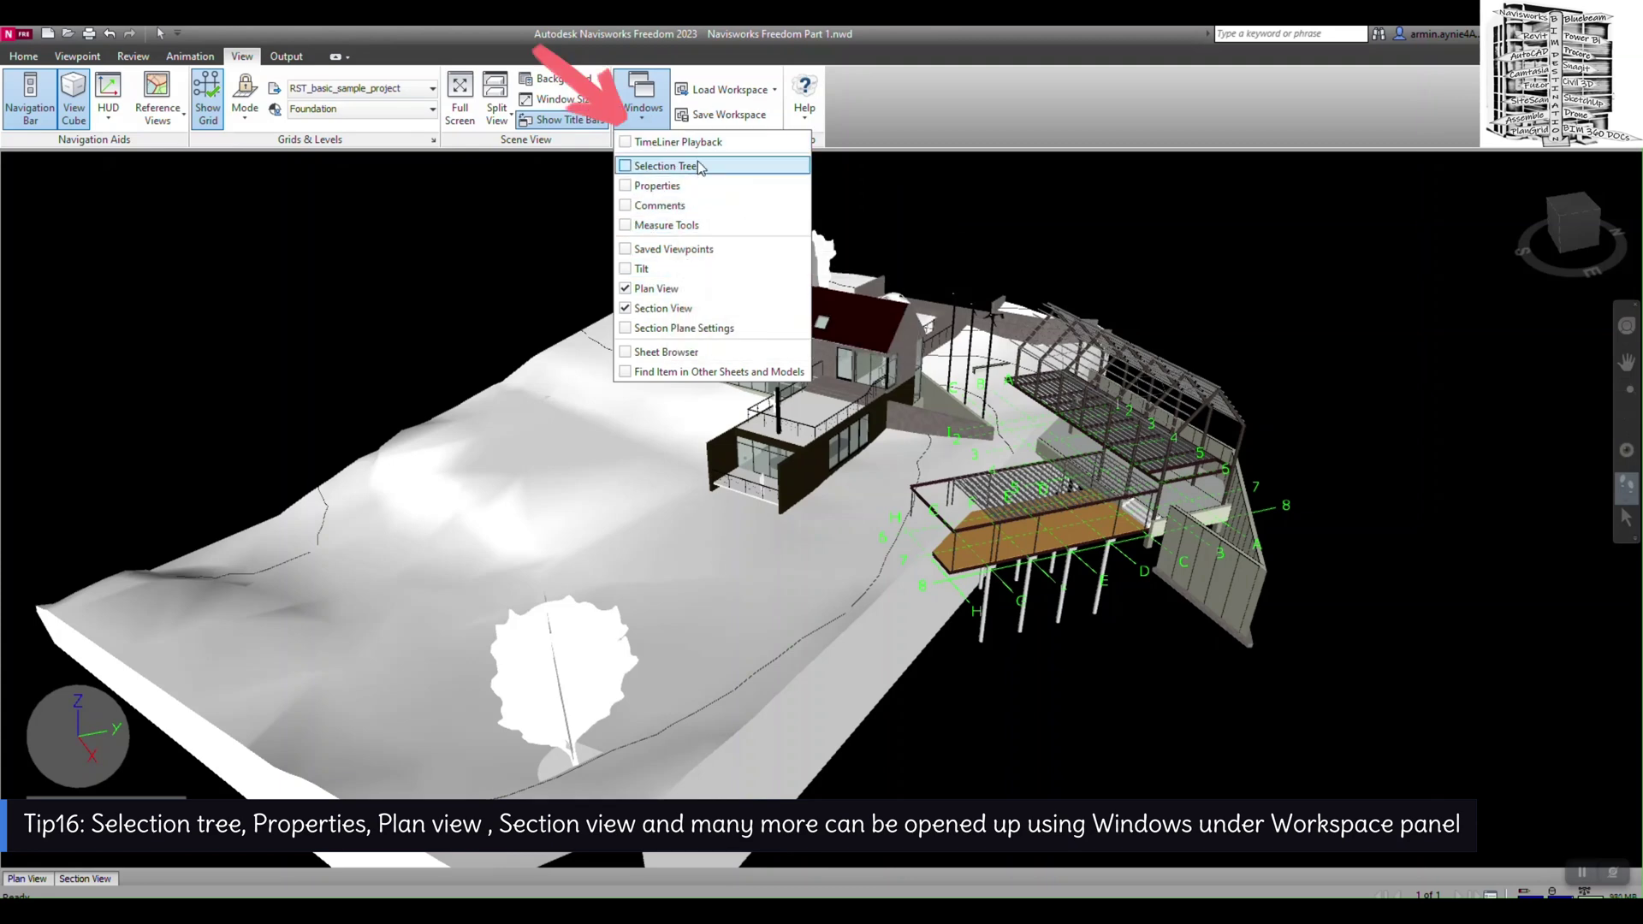
# - Show the Selection Tree, Properties and Saved Viewpoints panels from the Windows list
pyautogui.click(628, 166)
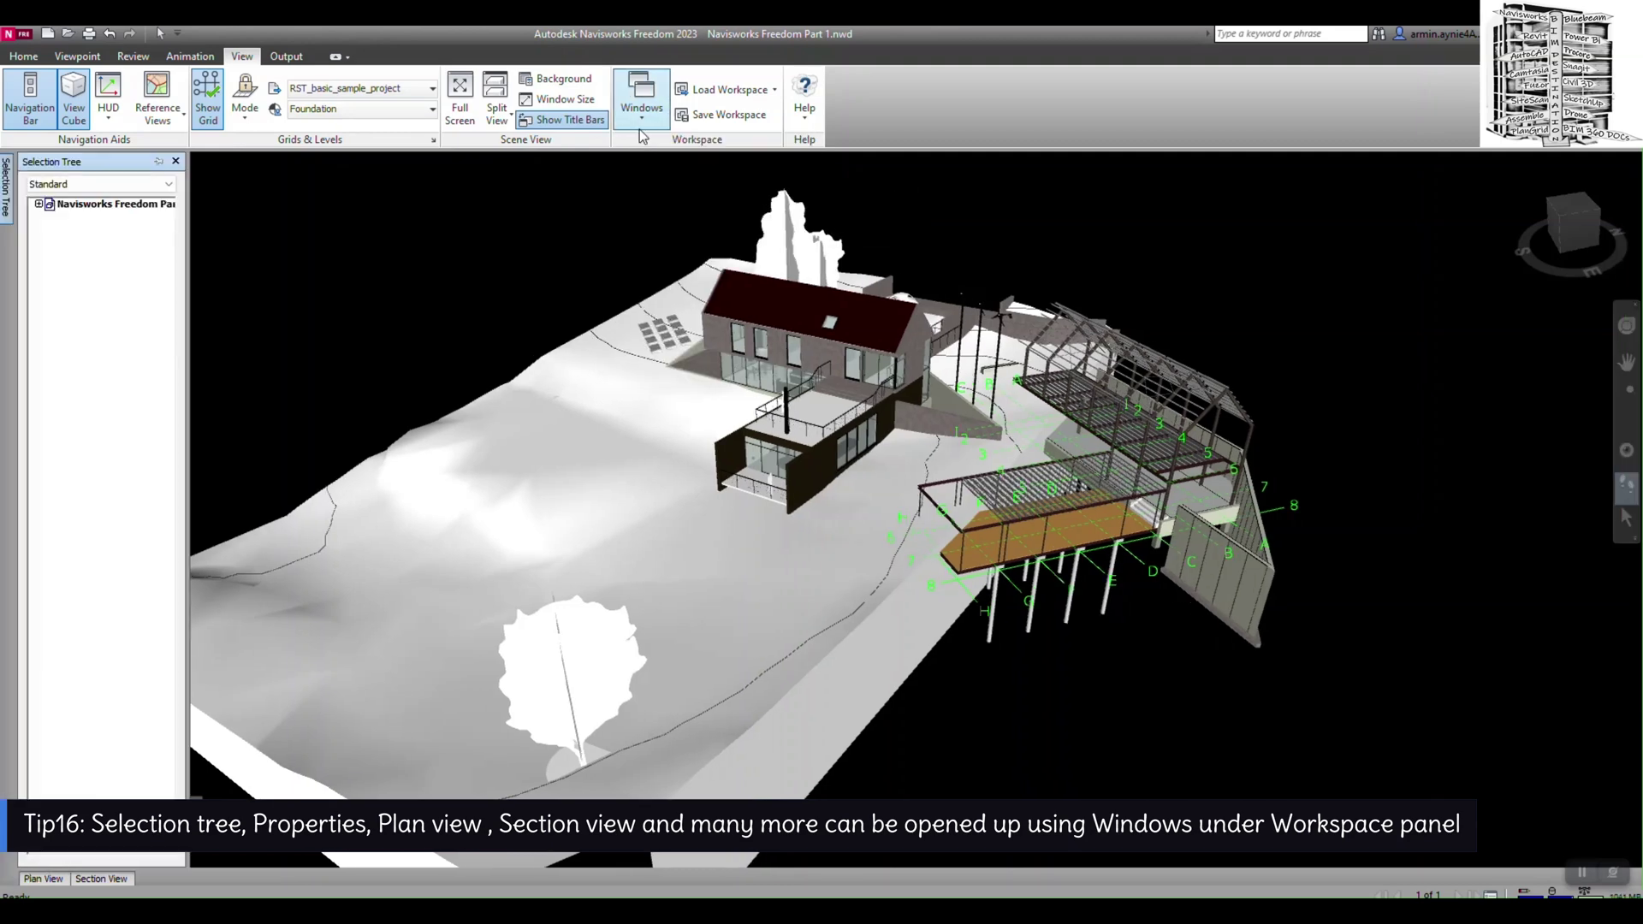
pyautogui.click(642, 129)
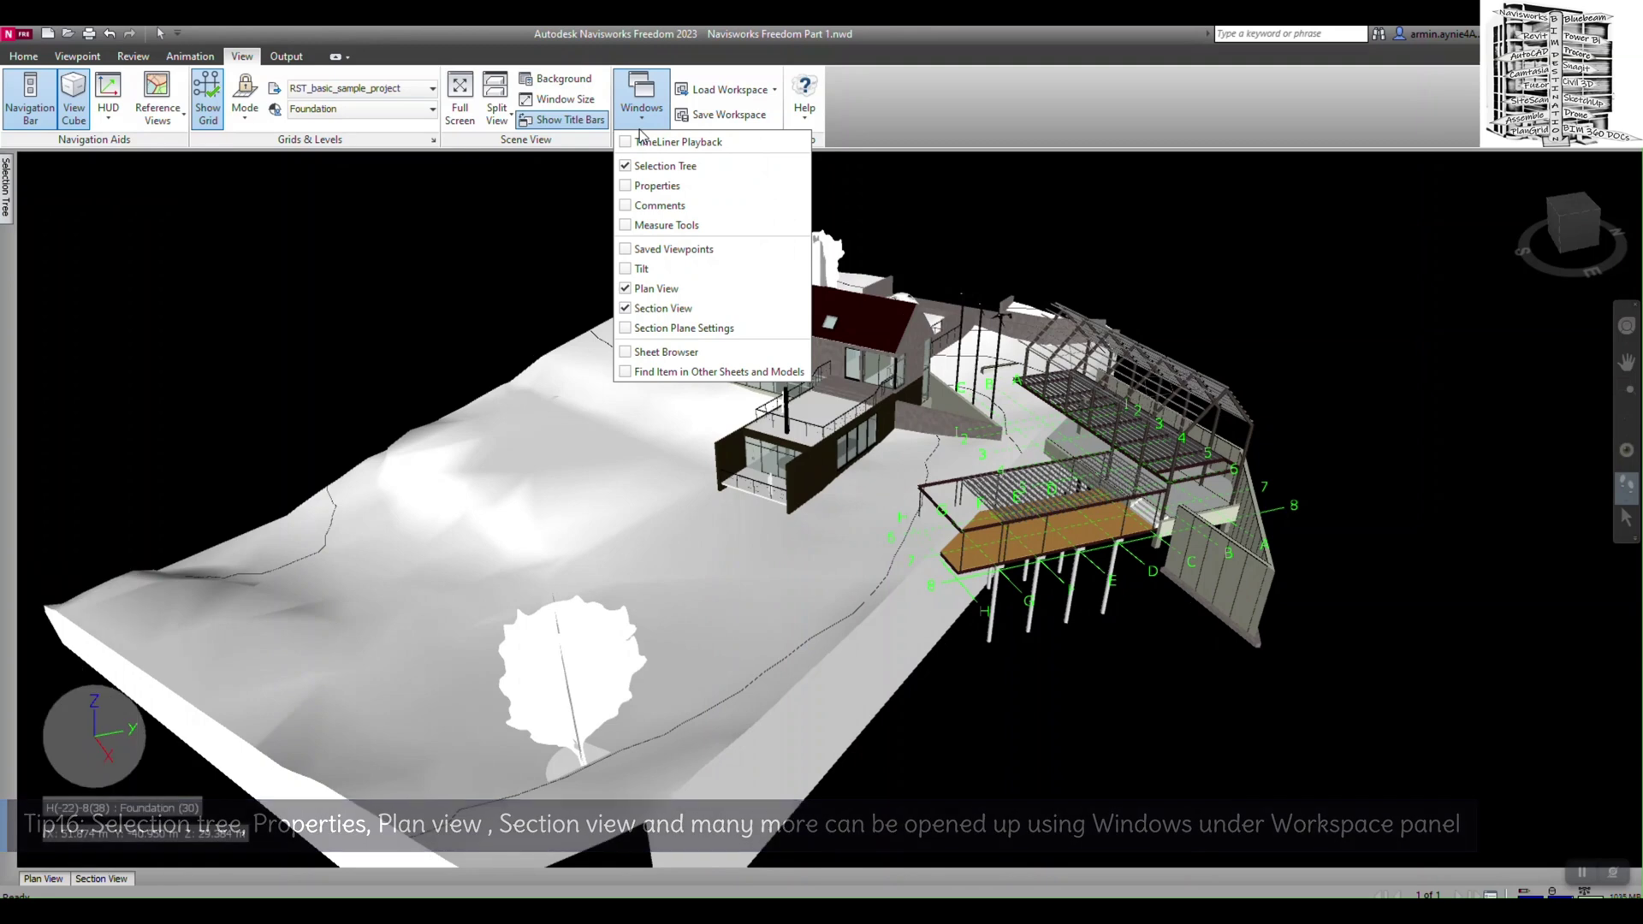
pyautogui.click(638, 185)
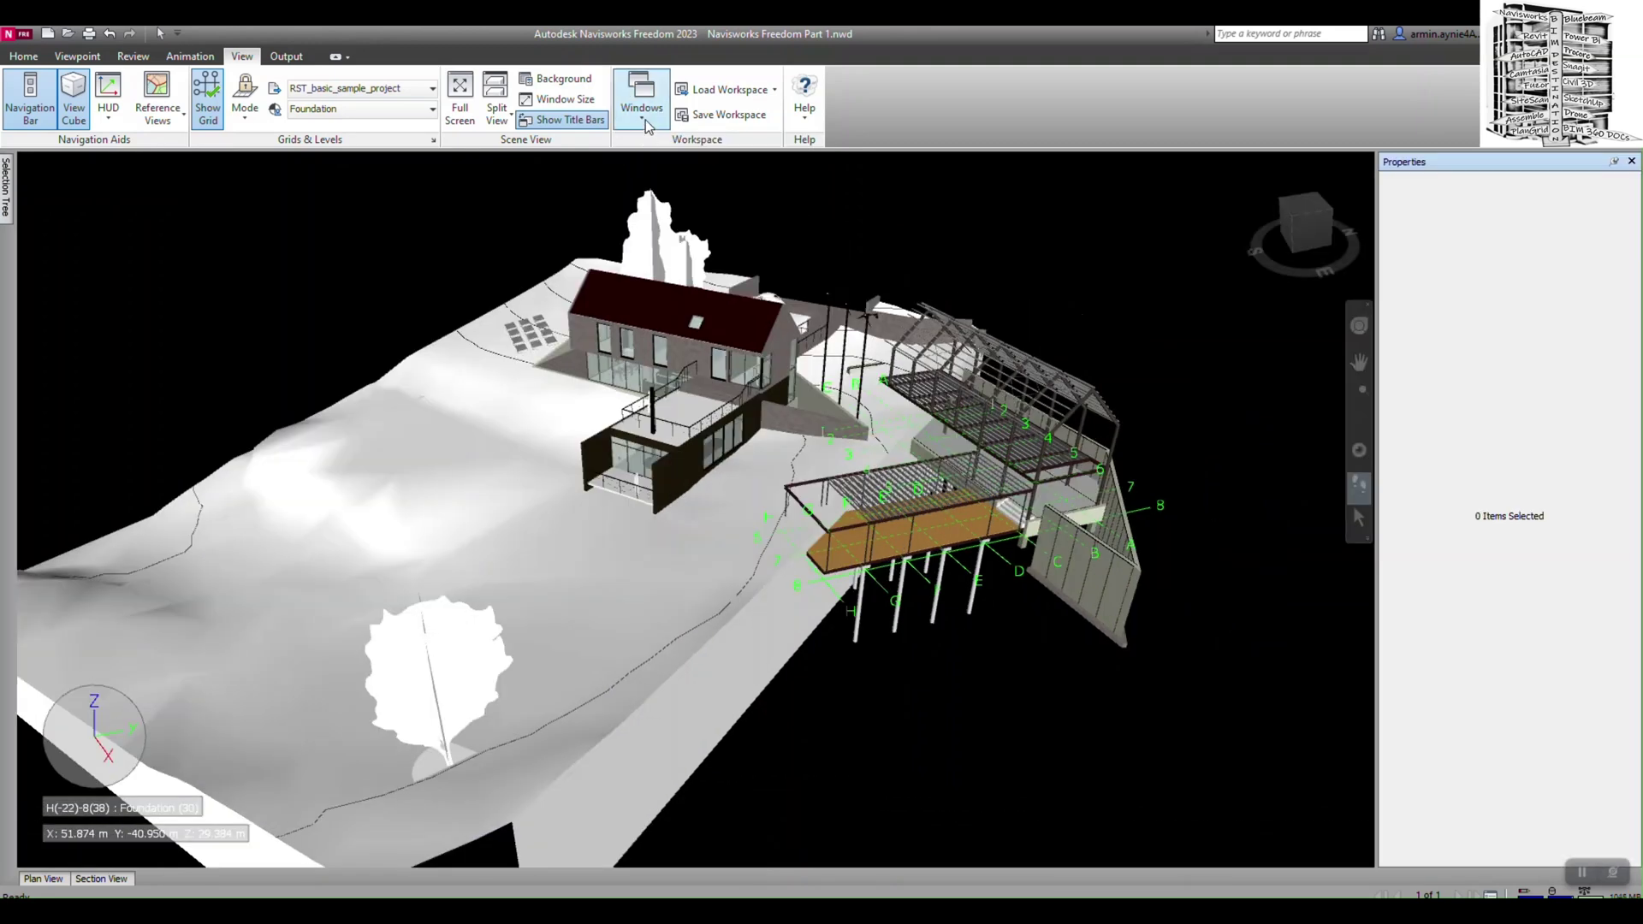
pyautogui.click(644, 124)
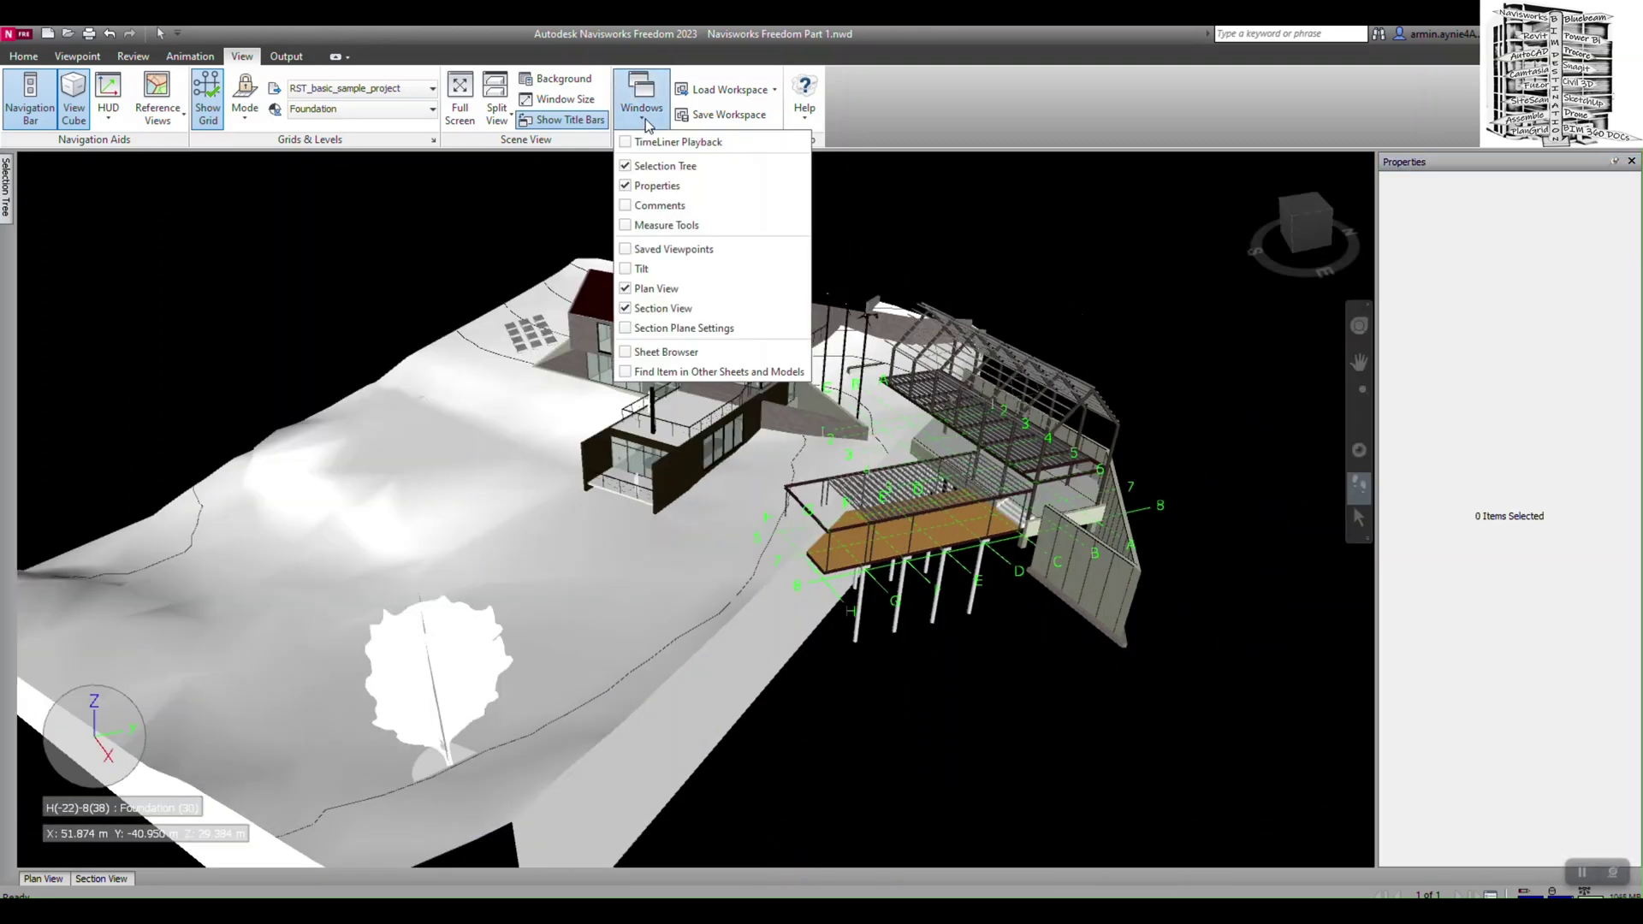
pyautogui.click(634, 250)
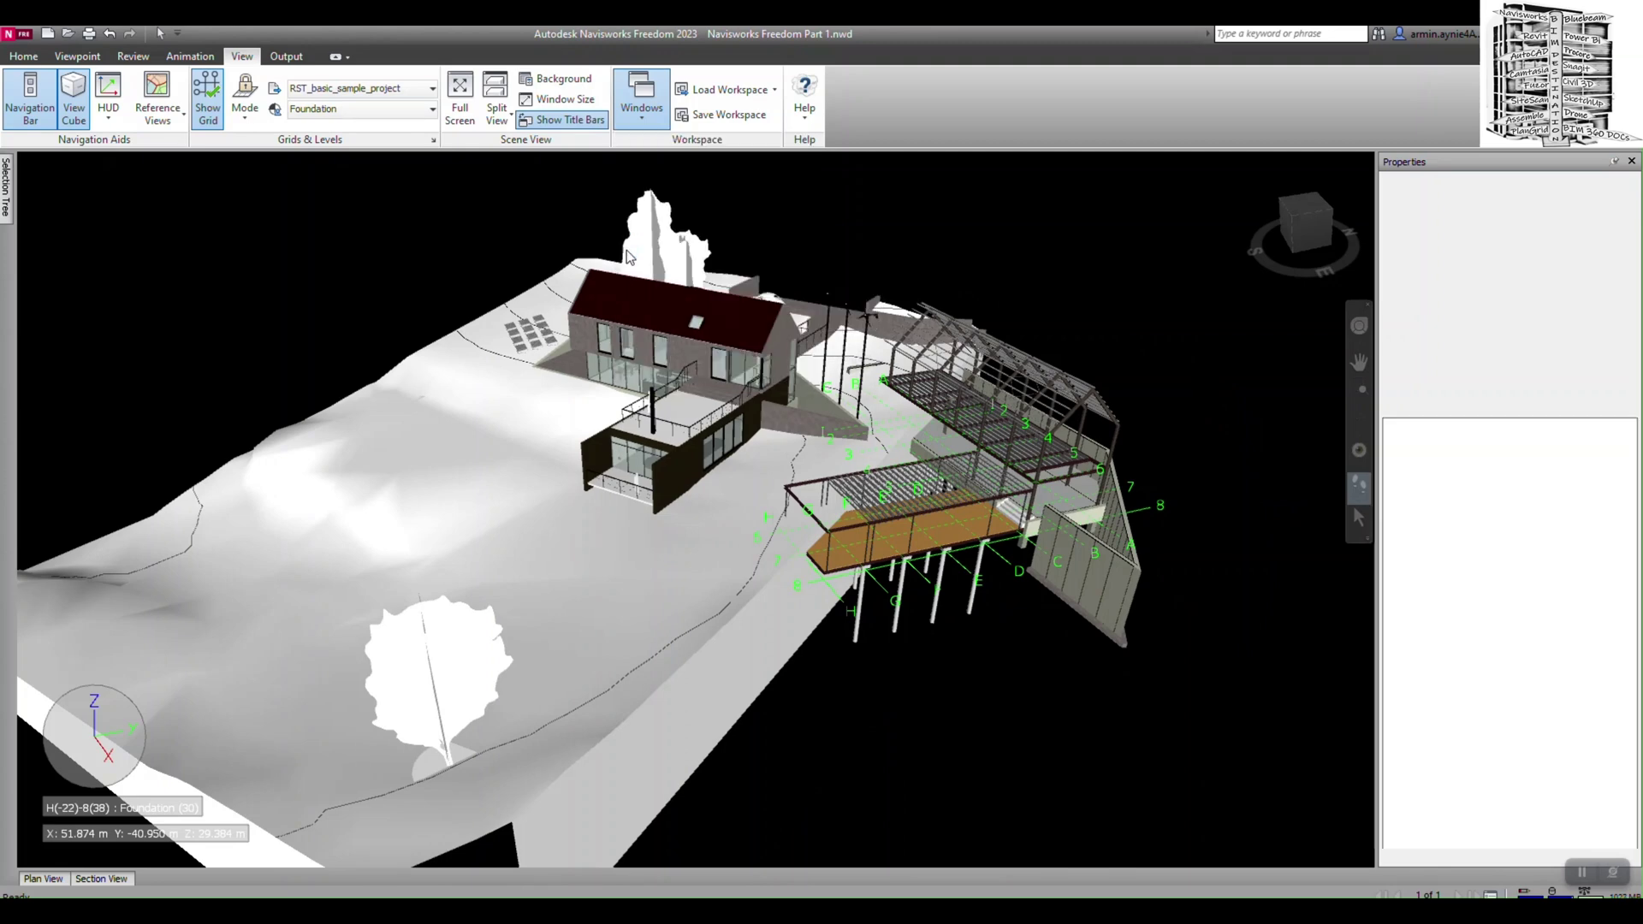
# - Stack Properties below Saved Viewpoints, then open and cancel the Save Workspace dialog
pyautogui.click(651, 126)
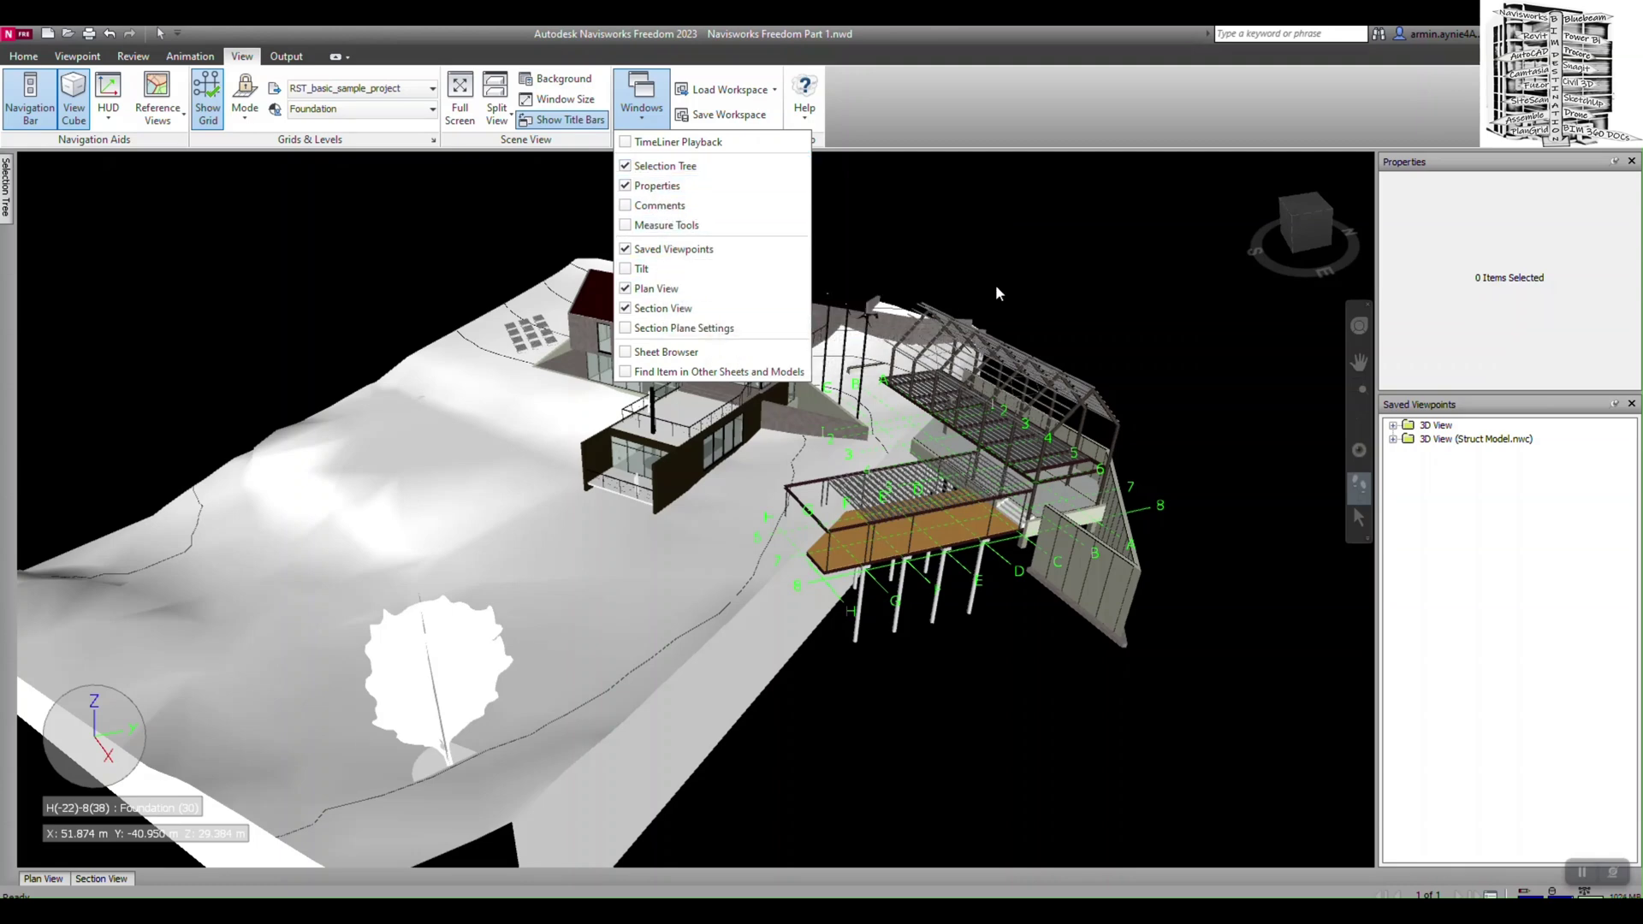
pyautogui.click(1056, 258)
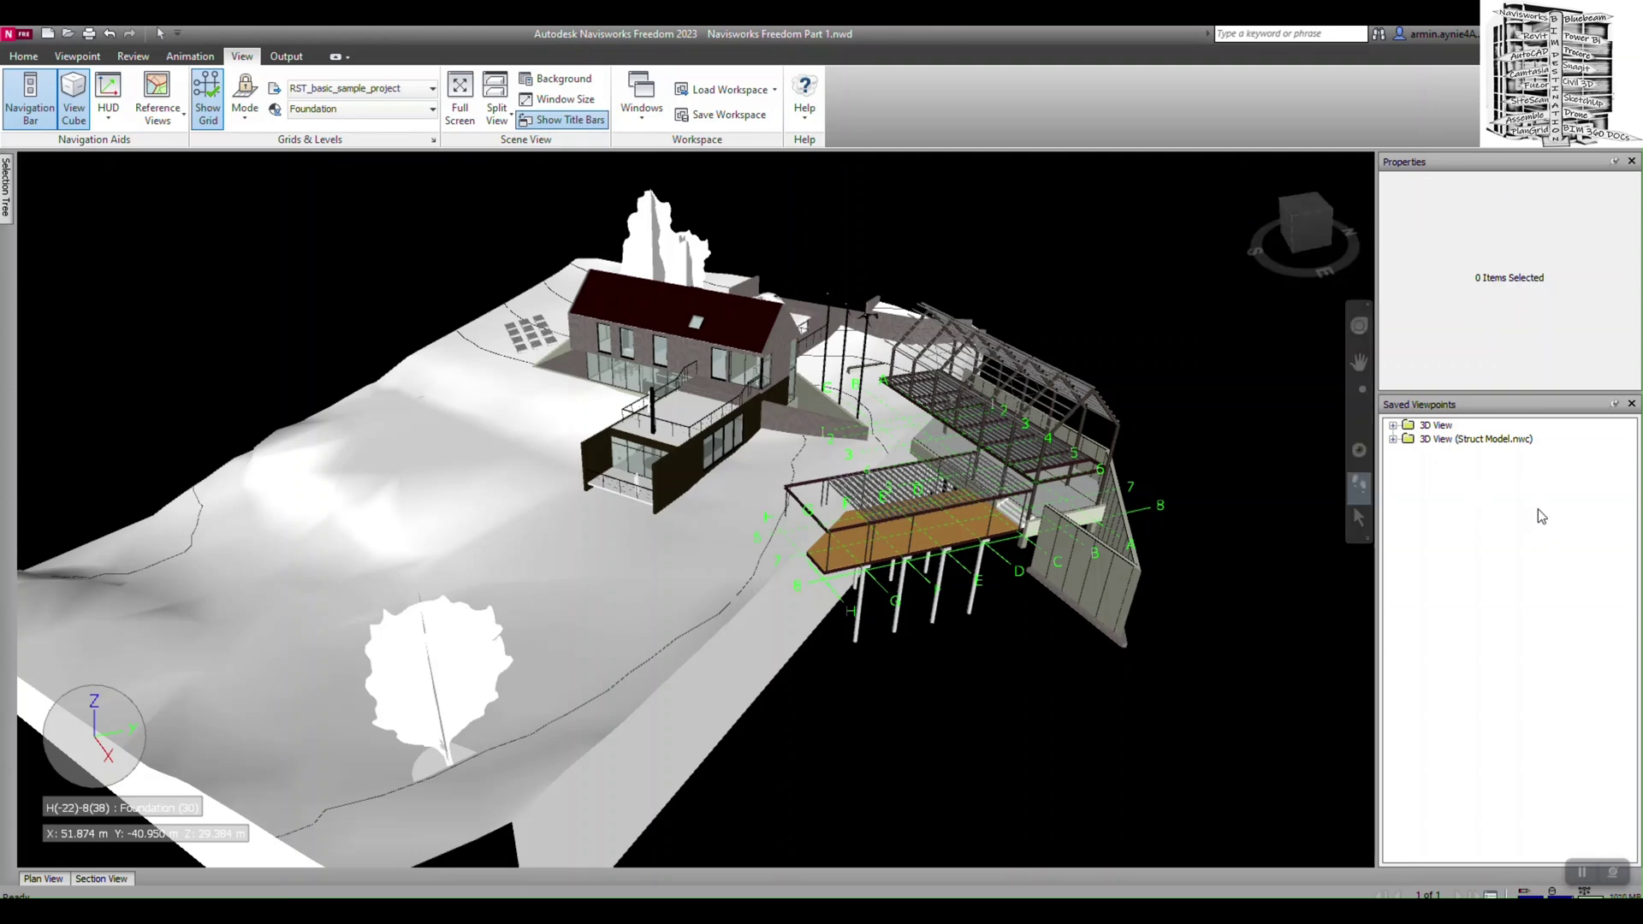
pyautogui.moveTo(1508, 159); pyautogui.dragTo(1518, 539)
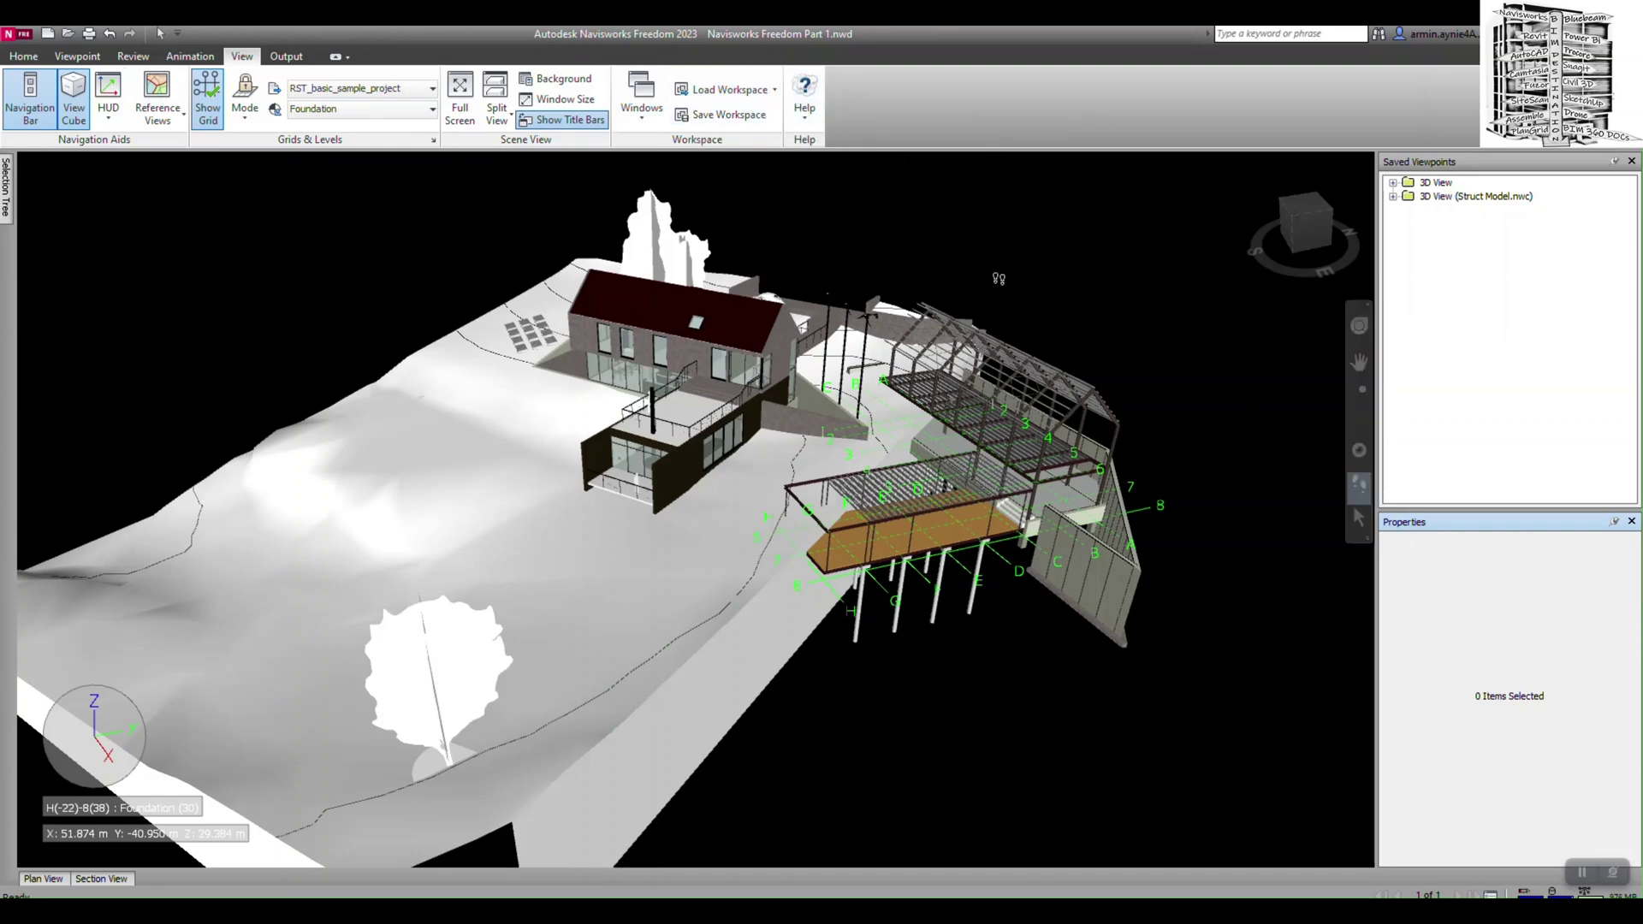
pyautogui.click(732, 123)
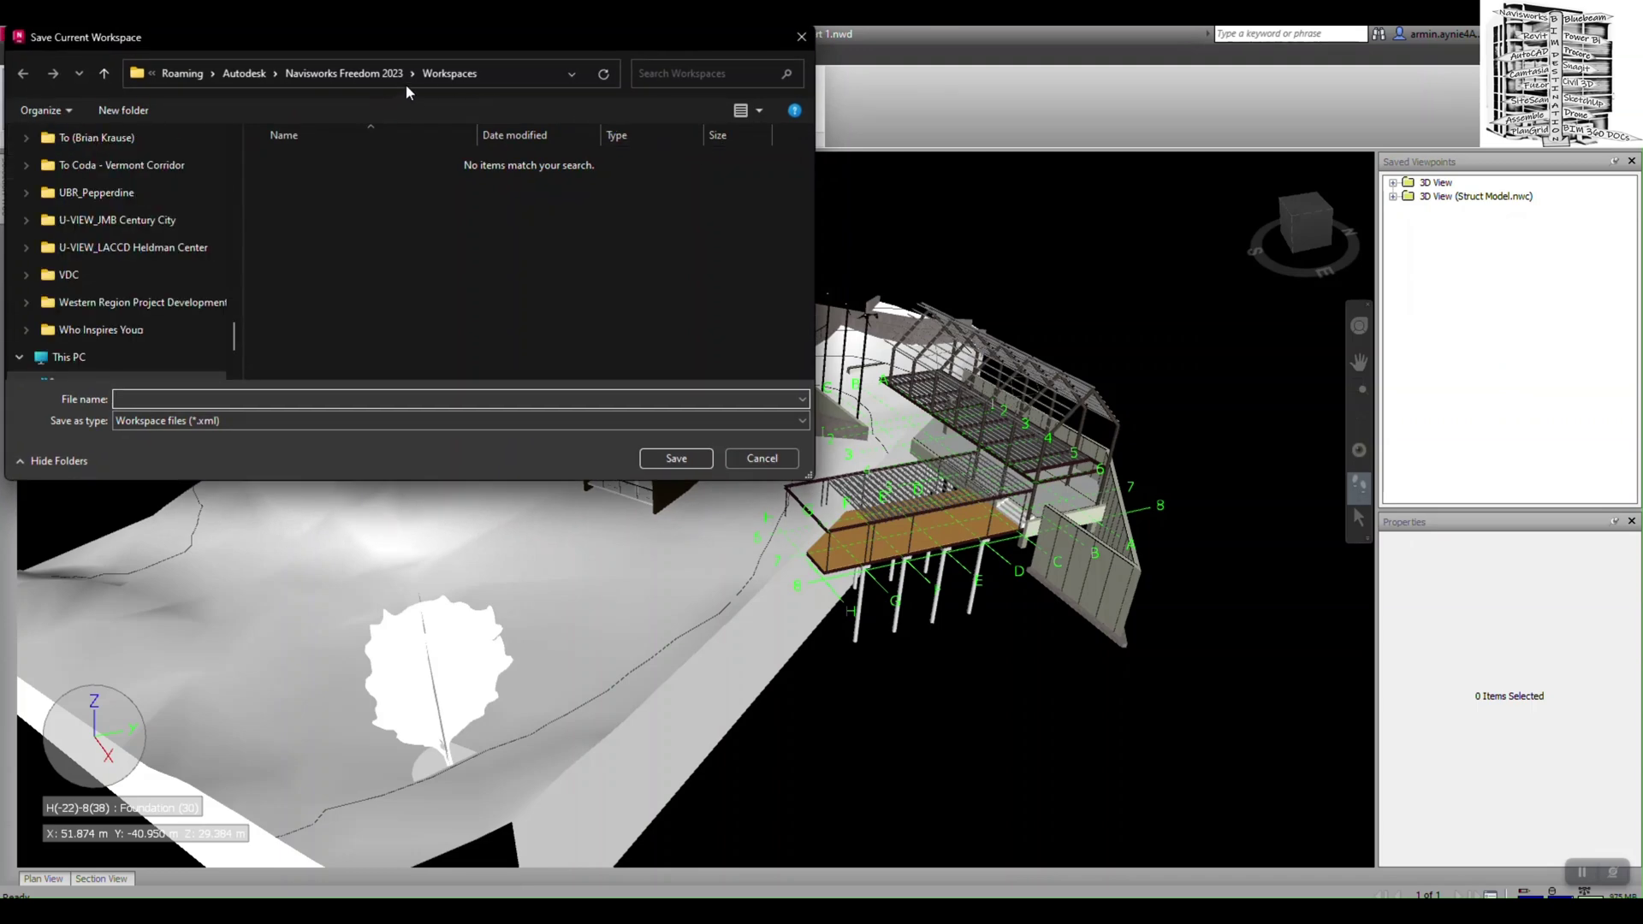
pyautogui.click(802, 38)
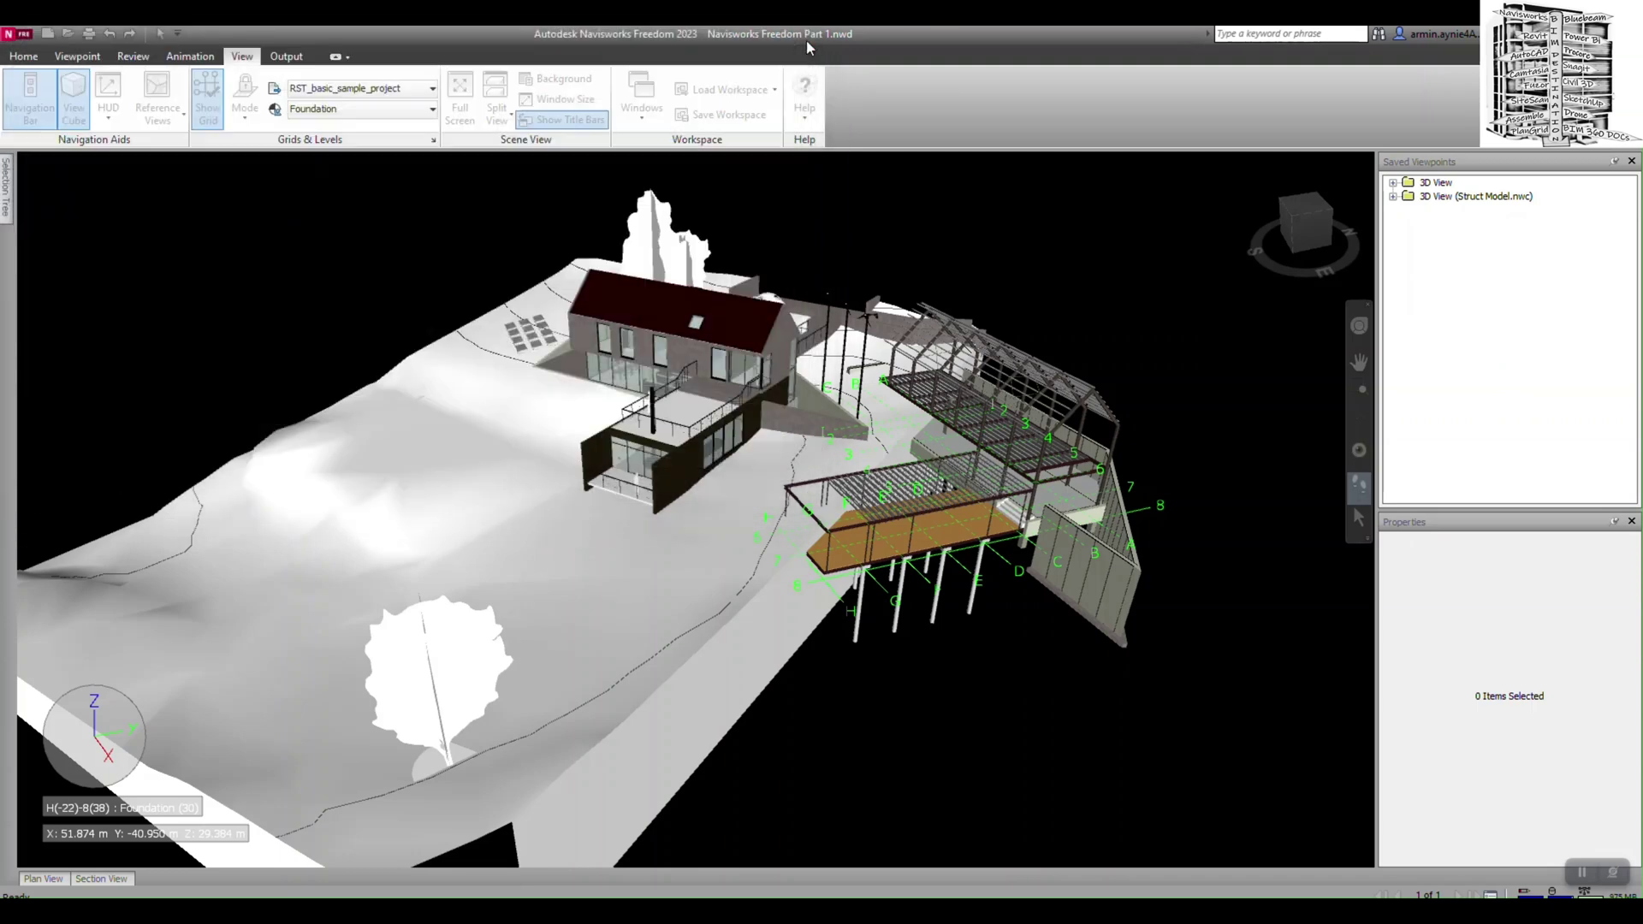